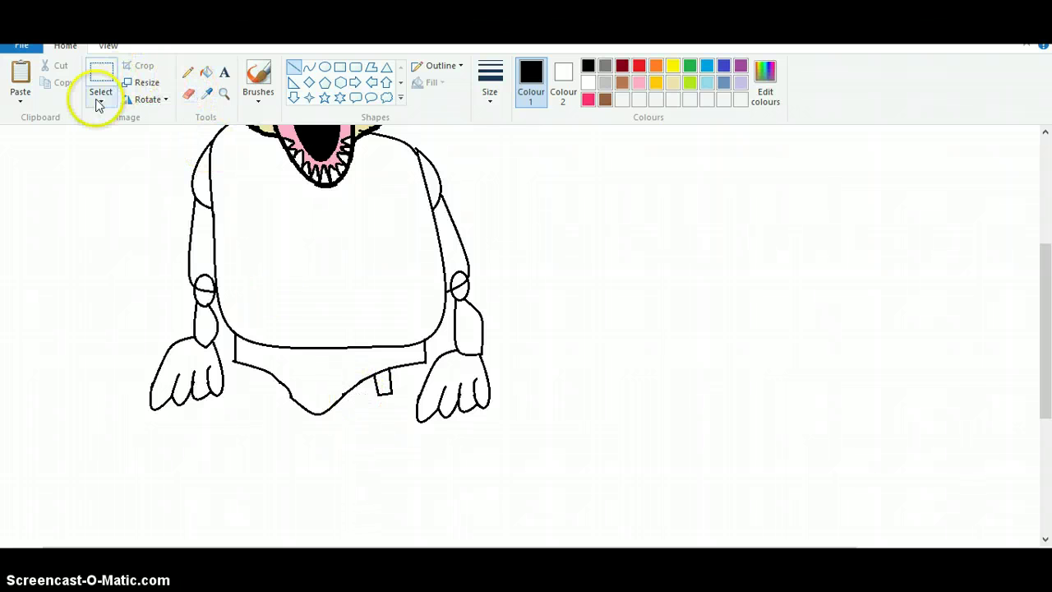
# Copy the small connector beneath the right side of the pelvis using a free-form selection
pyautogui.click(97, 104)
pyautogui.click(131, 150)
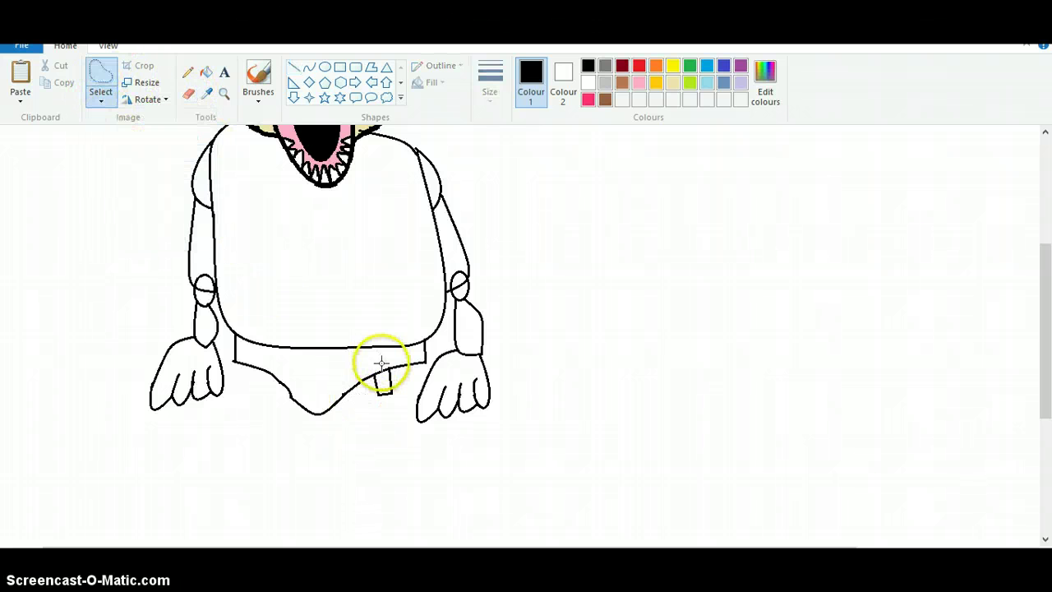
pyautogui.moveTo(395, 378)
pyautogui.mouseDown()
pyautogui.moveTo(400, 399)
pyautogui.moveTo(385, 410)
pyautogui.moveTo(370, 375)
pyautogui.moveTo(389, 377)
pyautogui.mouseUp()
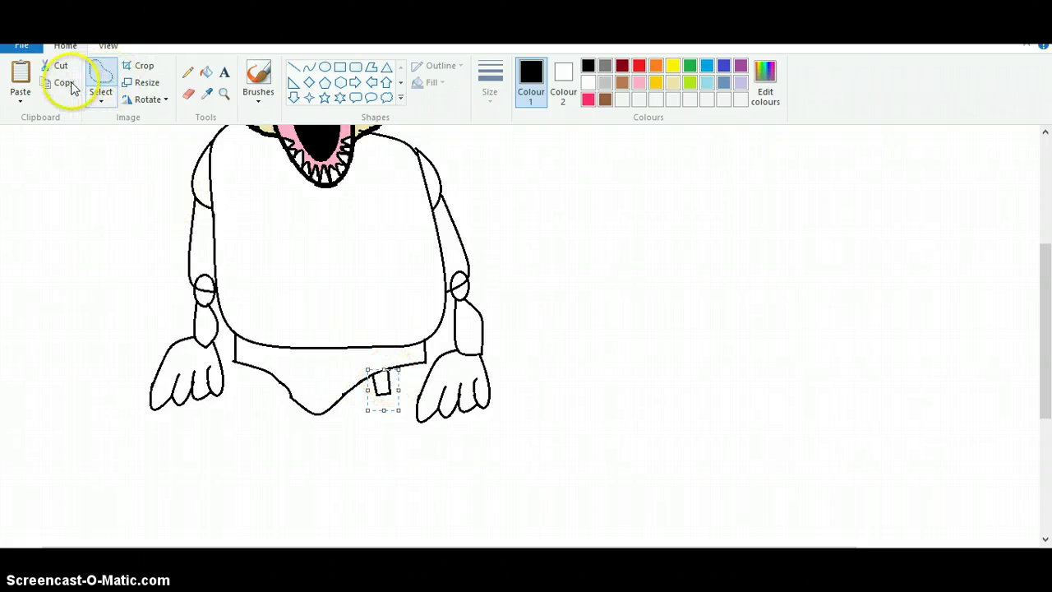
pyautogui.click(72, 83)
pyautogui.click(173, 359)
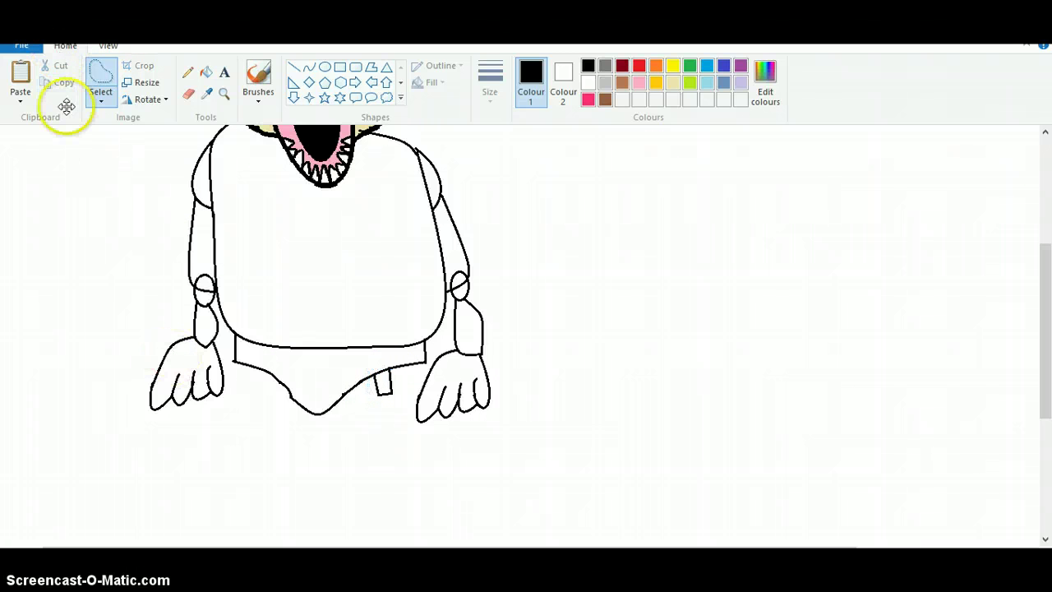
pyautogui.click(25, 74)
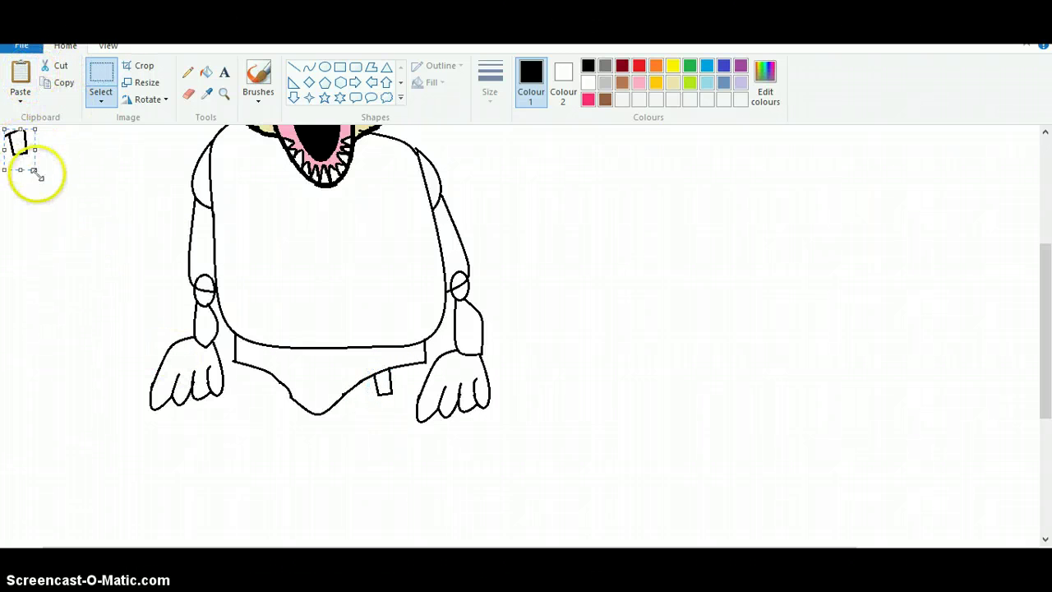
pyautogui.moveTo(20, 146); pyautogui.dragTo(269, 393)
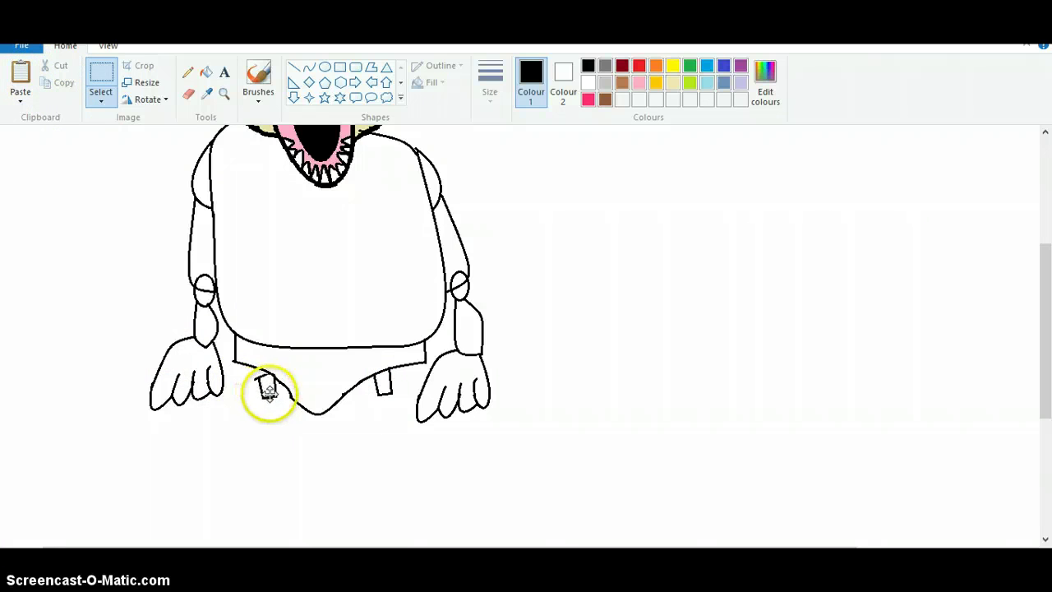
pyautogui.click(148, 99)
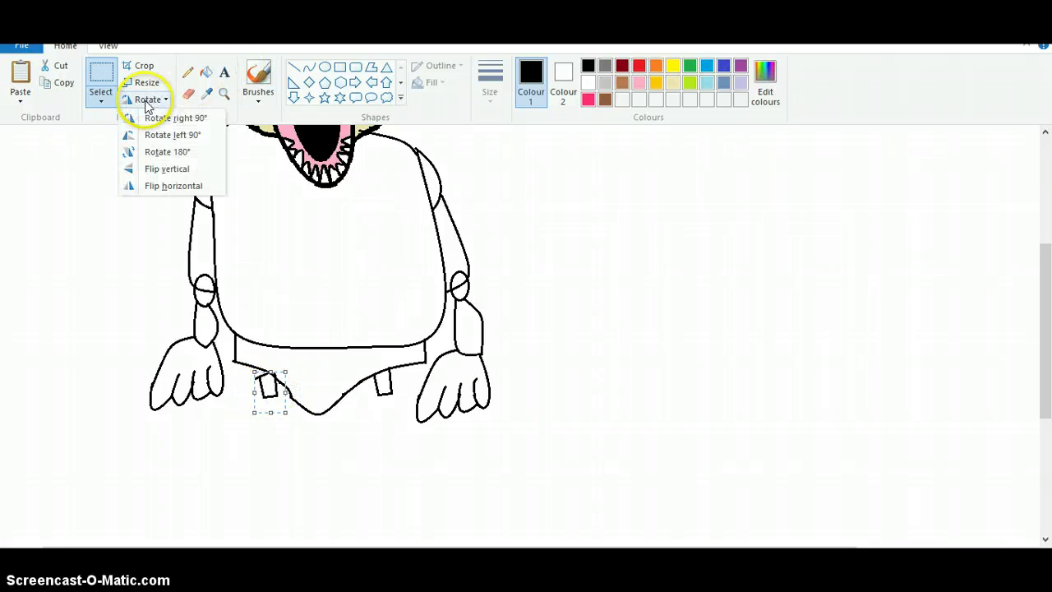
pyautogui.click(160, 134)
pyautogui.click(150, 100)
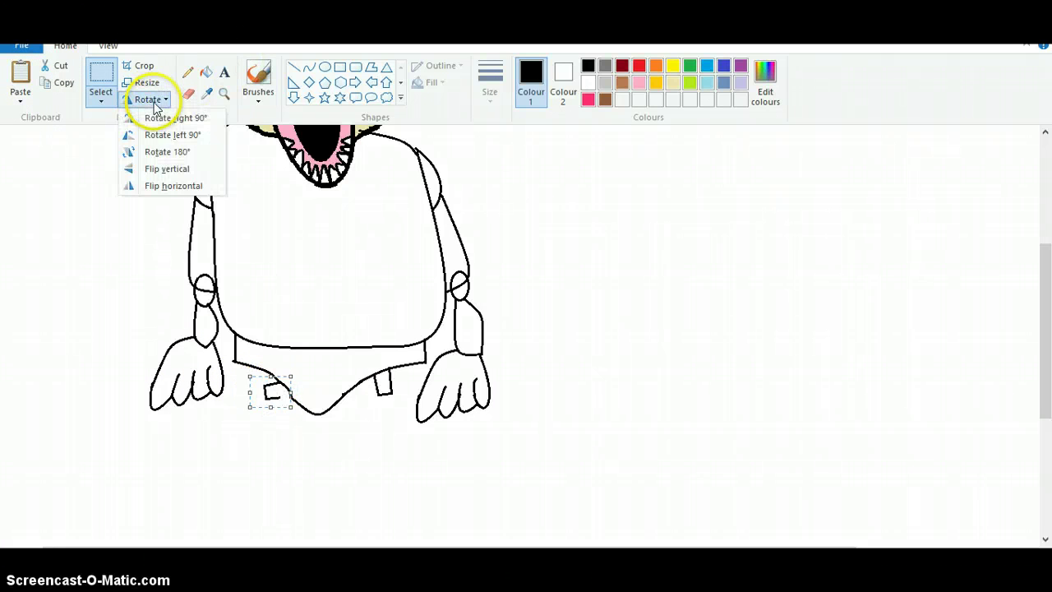
pyautogui.click(161, 134)
pyautogui.click(150, 99)
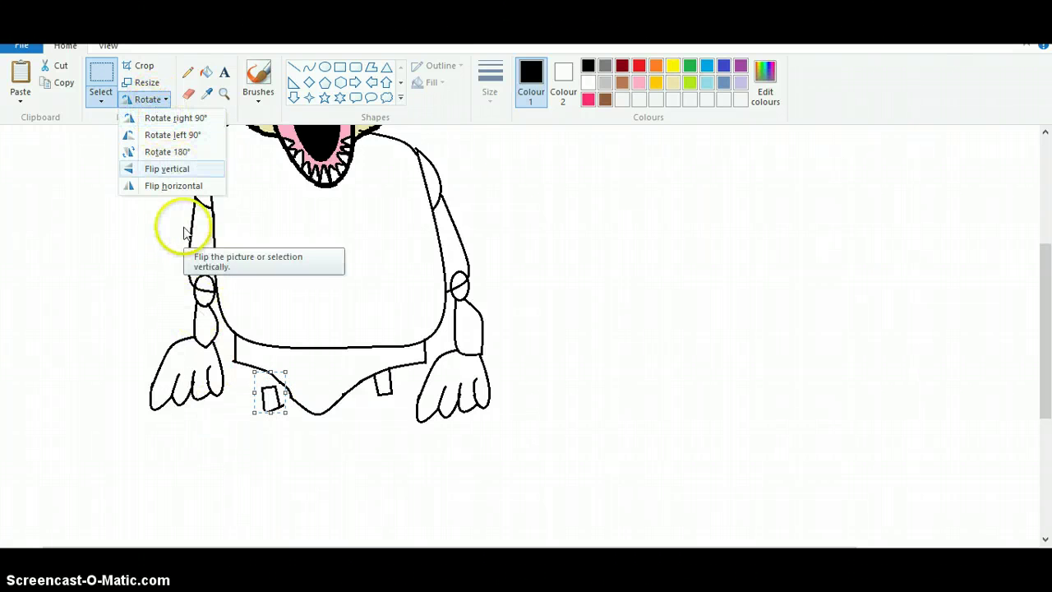
pyautogui.click(179, 170)
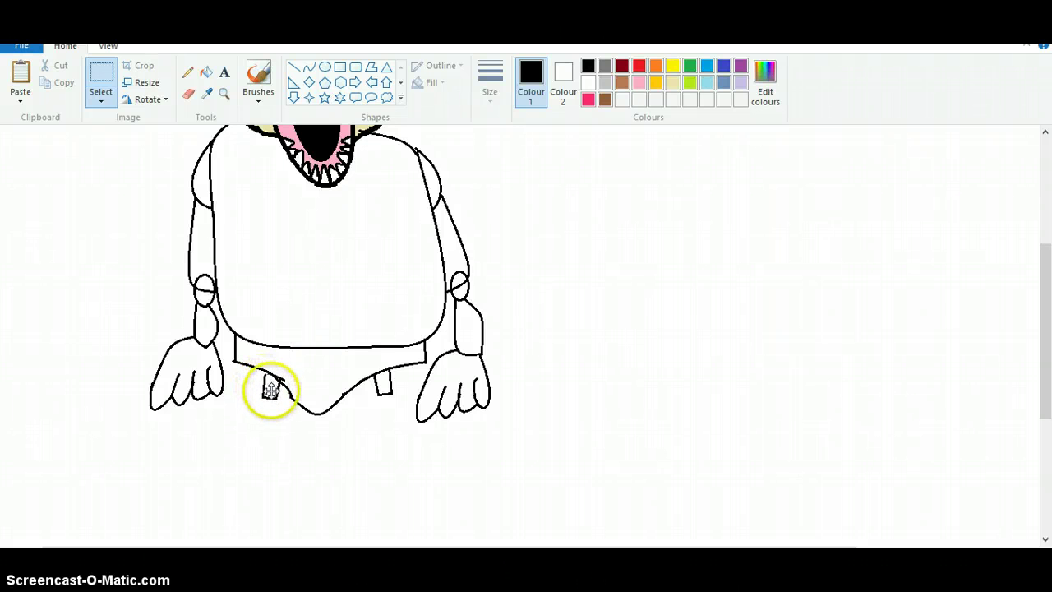
pyautogui.moveTo(268, 388)
pyautogui.mouseDown()
pyautogui.moveTo(364, 395)
pyautogui.moveTo(364, 378)
pyautogui.moveTo(383, 380)
pyautogui.moveTo(282, 383)
pyautogui.mouseUp()
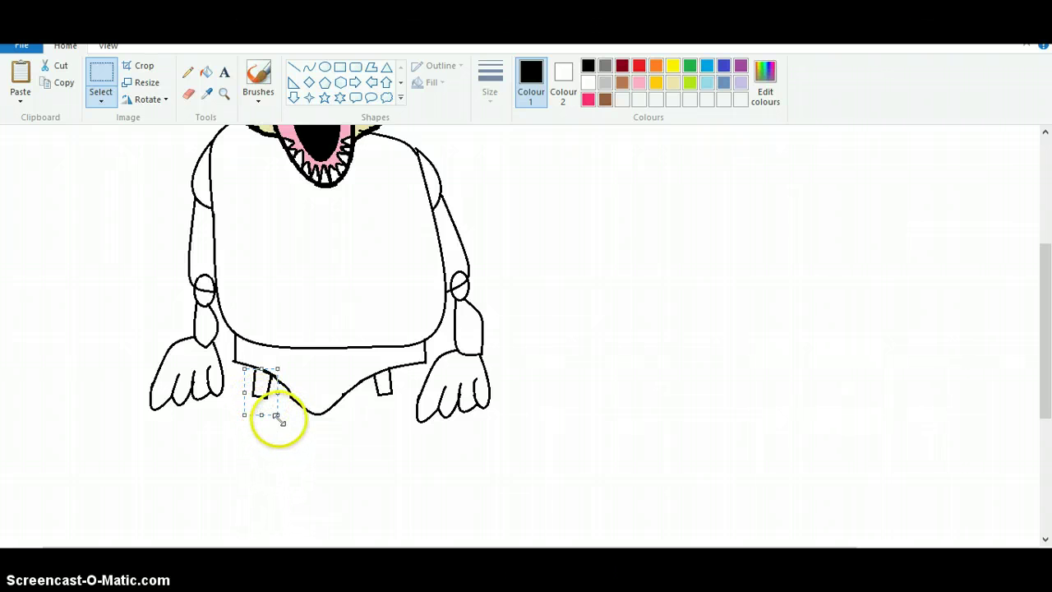
pyautogui.click(276, 415)
pyautogui.moveTo(277, 416); pyautogui.dragTo(245, 368)
pyautogui.moveTo(279, 417); pyautogui.dragTo(274, 414)
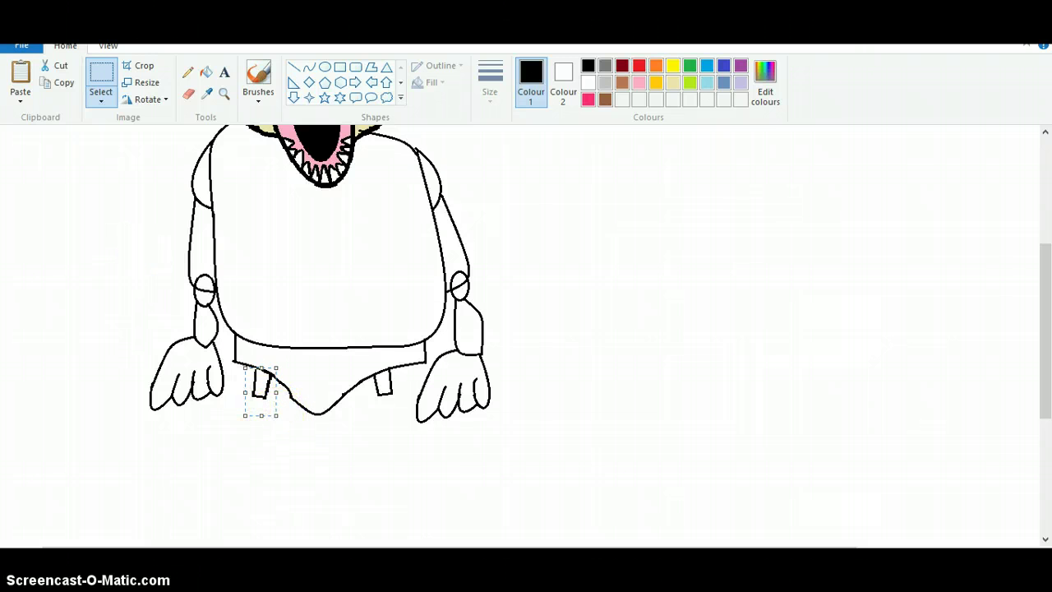
# Paste the copied connector, flip it vertically with a 90° left rotation, and place it in the empty space beside the left hand
pyautogui.click(19, 73)
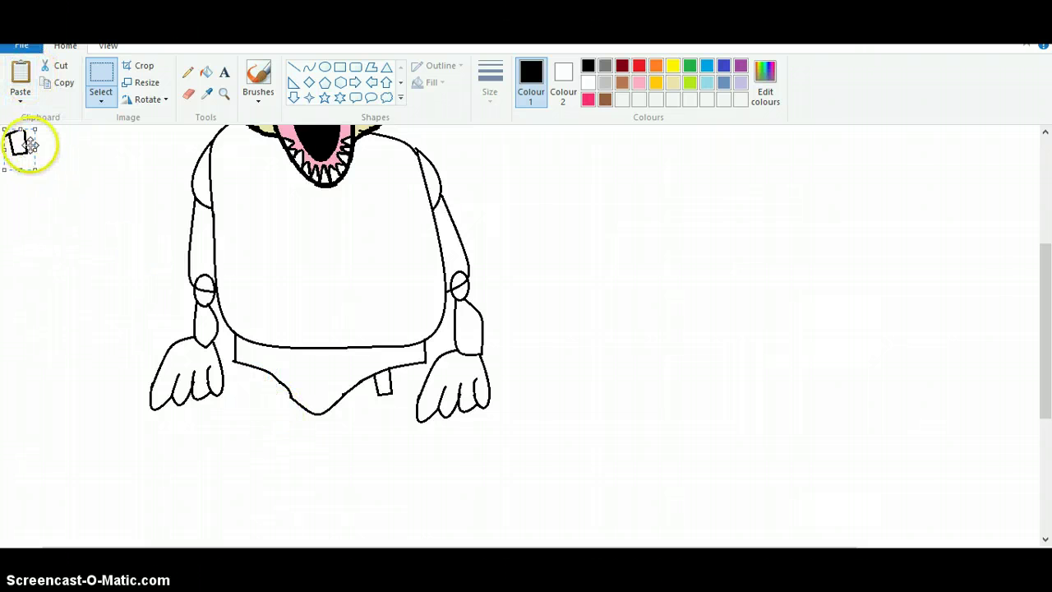
pyautogui.click(147, 98)
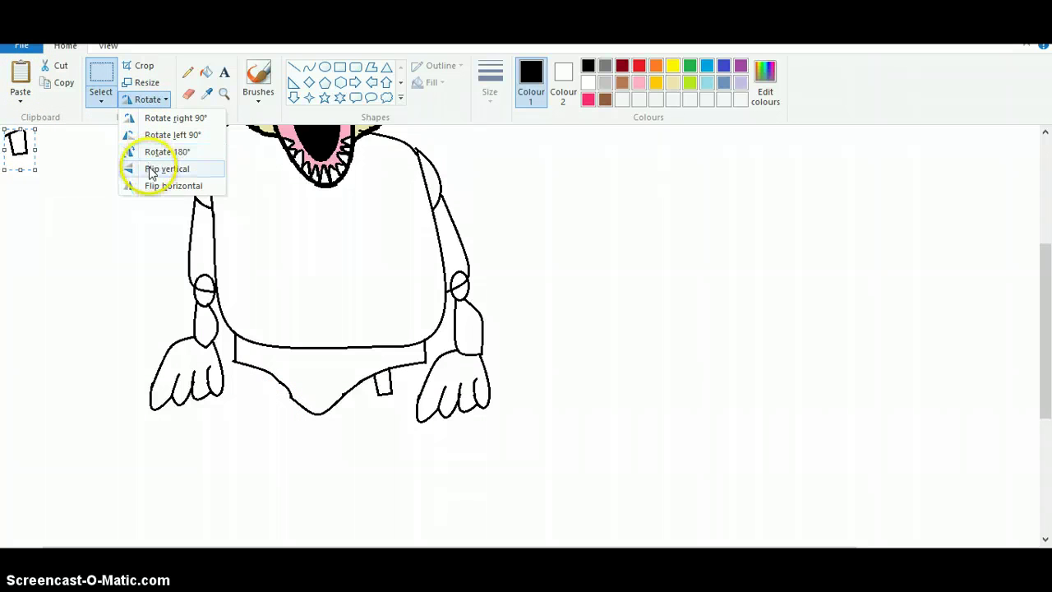
pyautogui.click(155, 169)
pyautogui.click(151, 100)
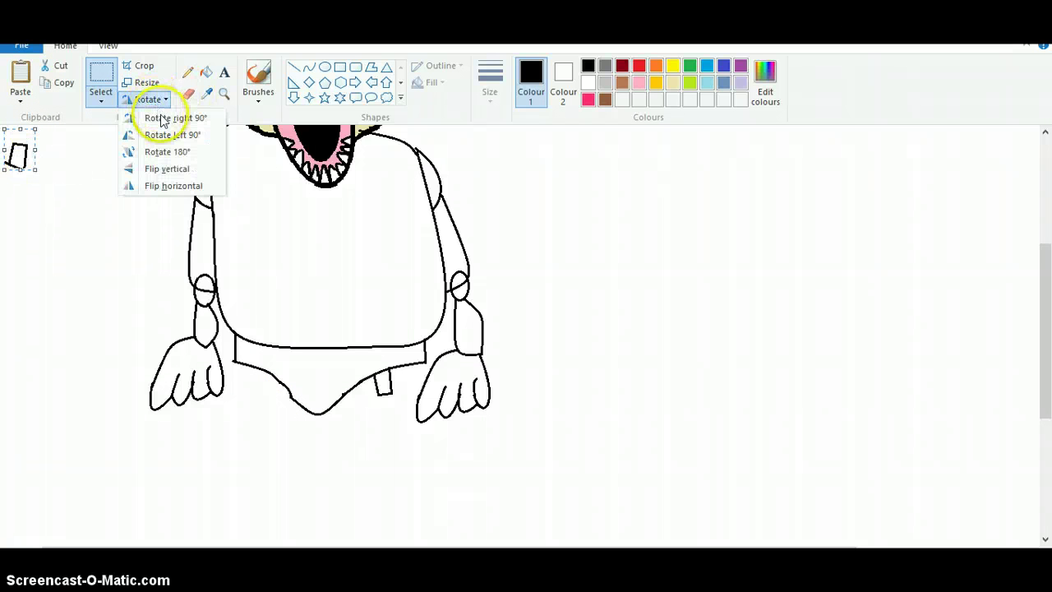
pyautogui.click(163, 120)
pyautogui.click(149, 100)
pyautogui.click(163, 120)
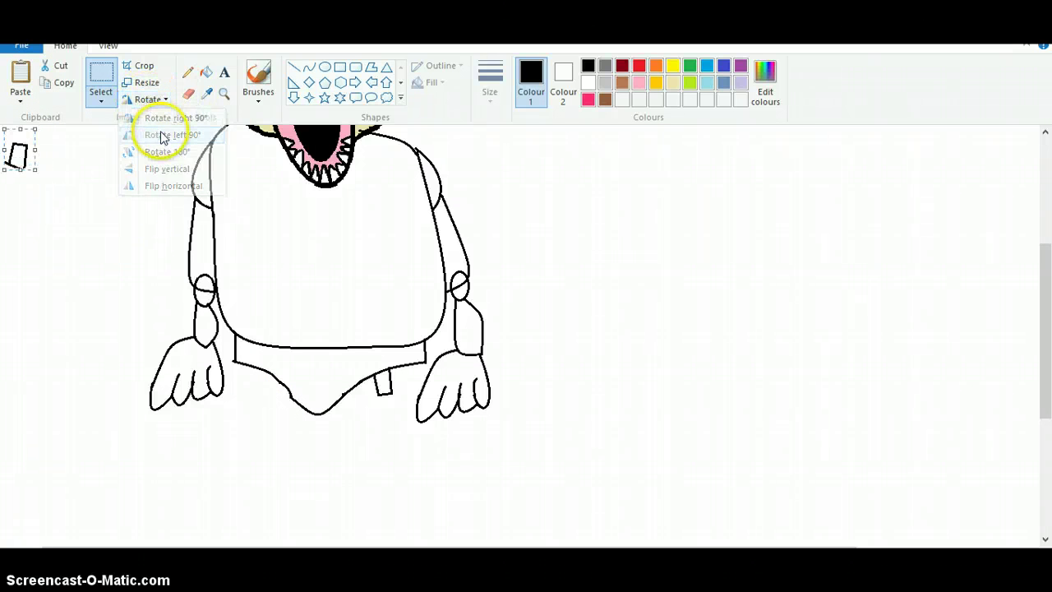
pyautogui.click(149, 99)
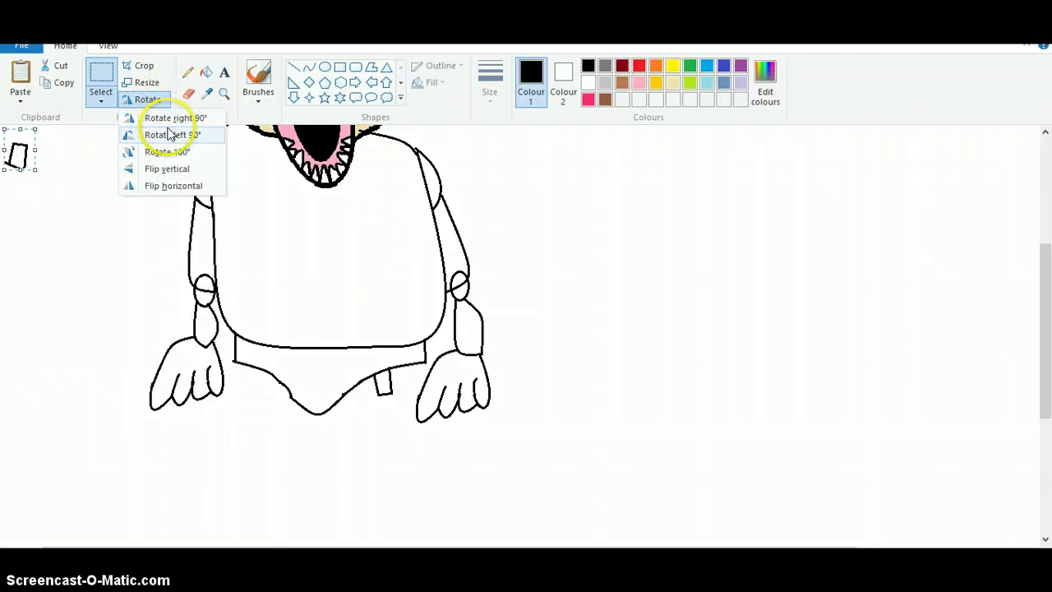
pyautogui.click(161, 134)
pyautogui.moveTo(20, 152); pyautogui.dragTo(236, 416)
# Flip the pasted connector horizontally and rotate it right 90° so it stands upright
pyautogui.click(149, 100)
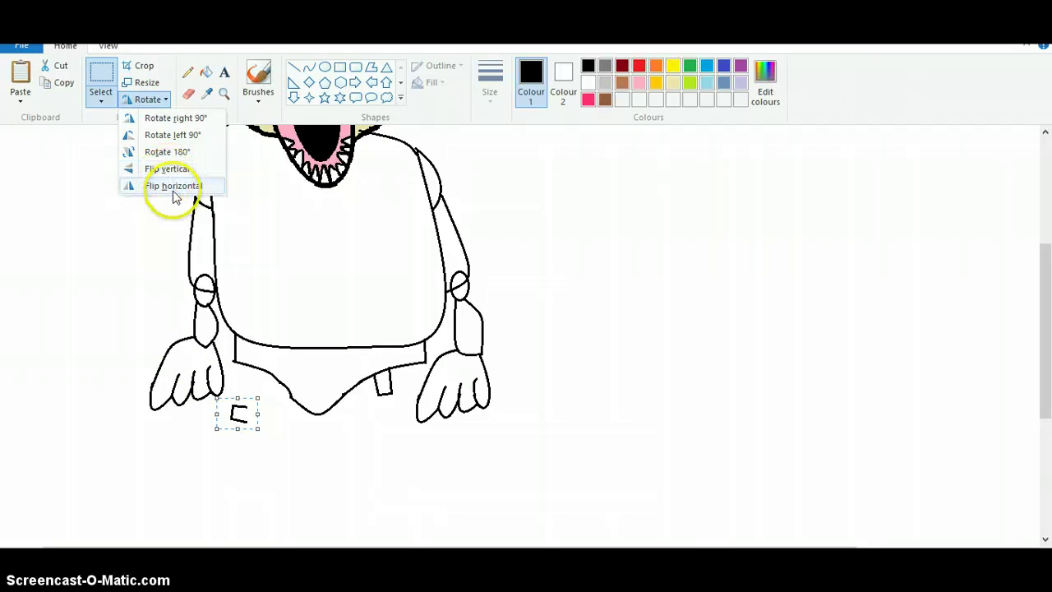
pyautogui.click(172, 185)
pyautogui.click(149, 99)
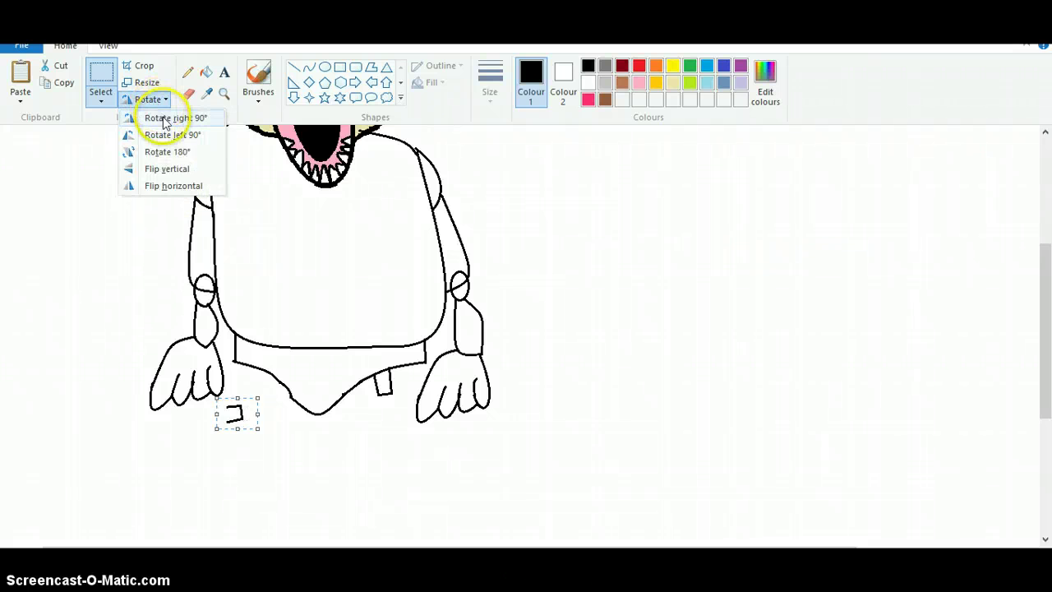
pyautogui.click(165, 121)
pyautogui.click(149, 100)
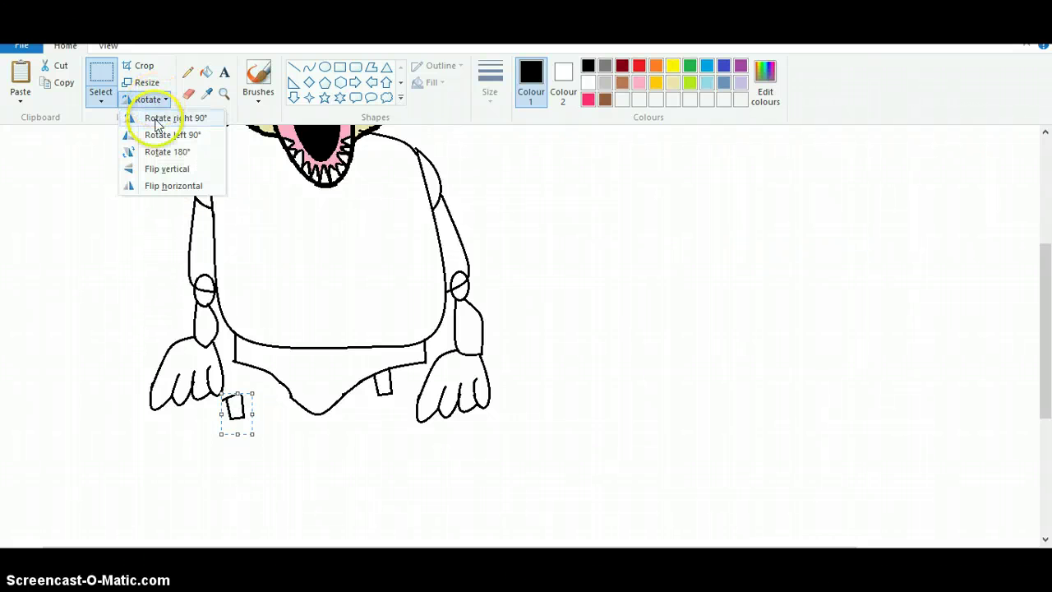
pyautogui.click(156, 135)
pyautogui.click(147, 100)
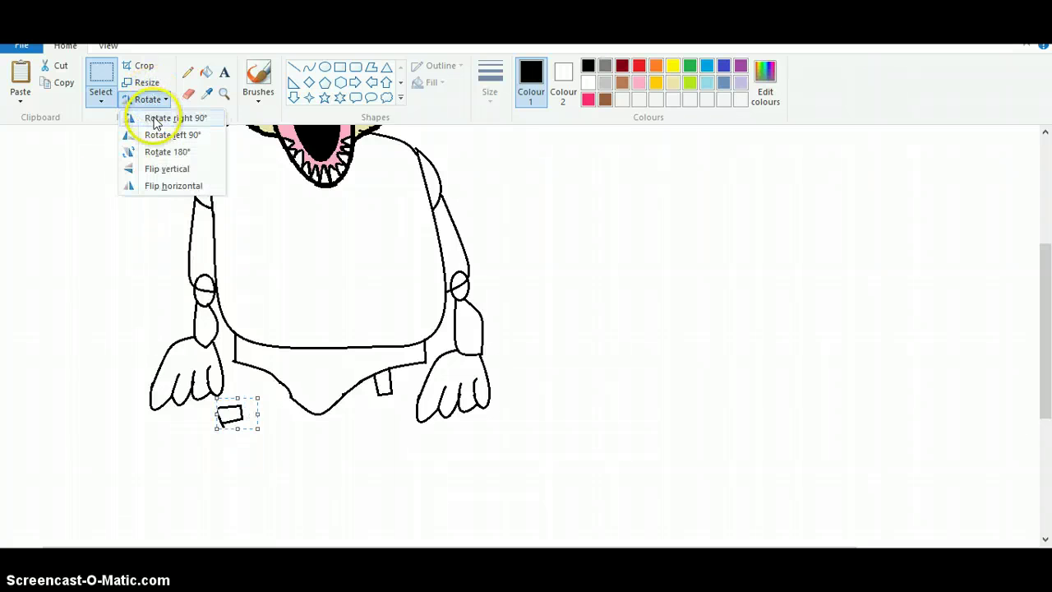
pyautogui.click(156, 119)
# Mirror the upright connector copy horizontally and attach it beneath the left side of the pelvis
pyautogui.click(148, 99)
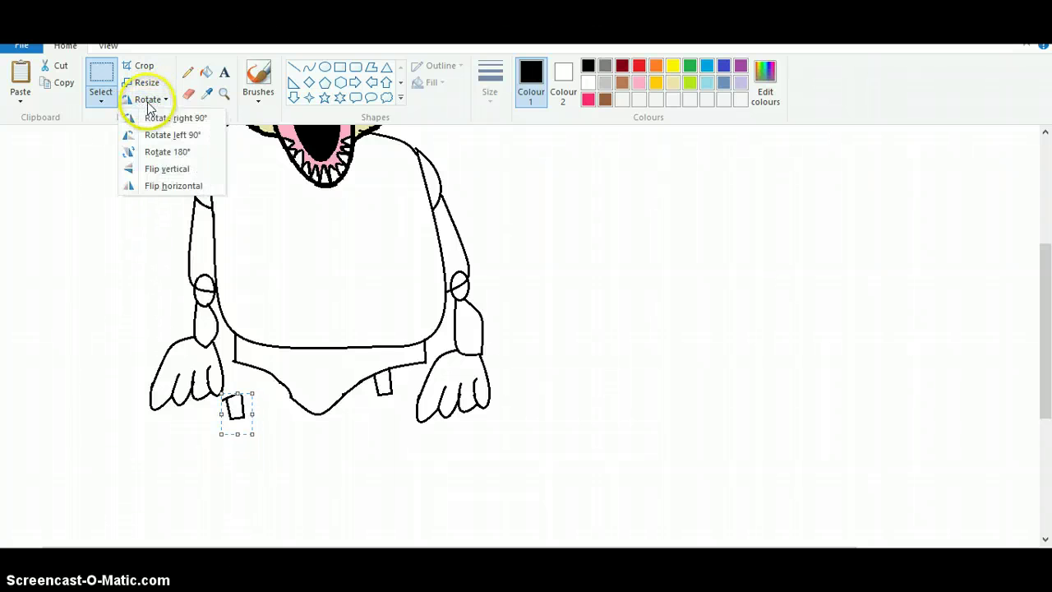
pyautogui.click(169, 186)
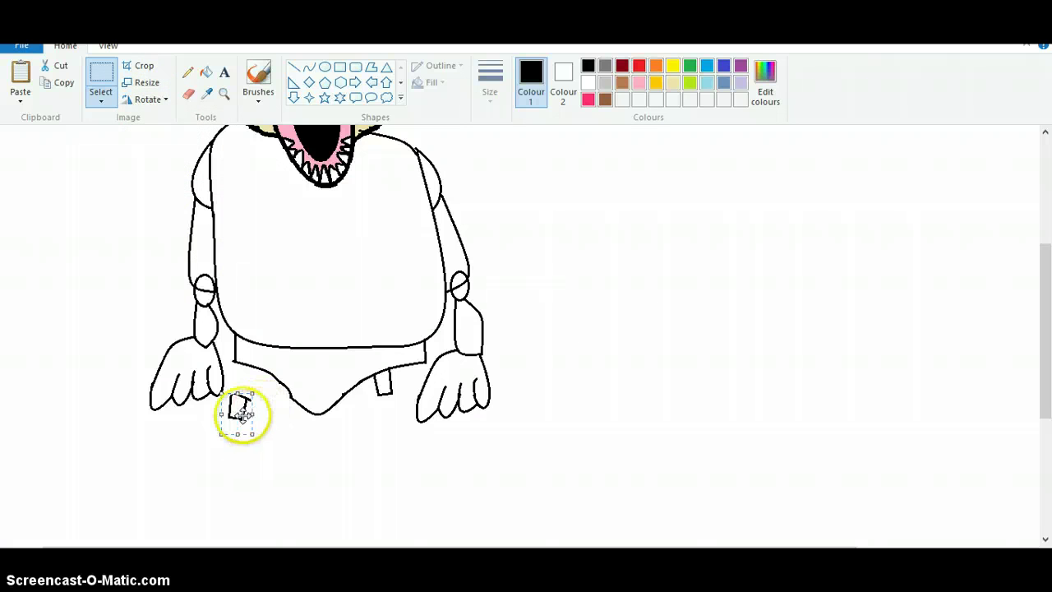
pyautogui.moveTo(245, 415); pyautogui.dragTo(262, 385)
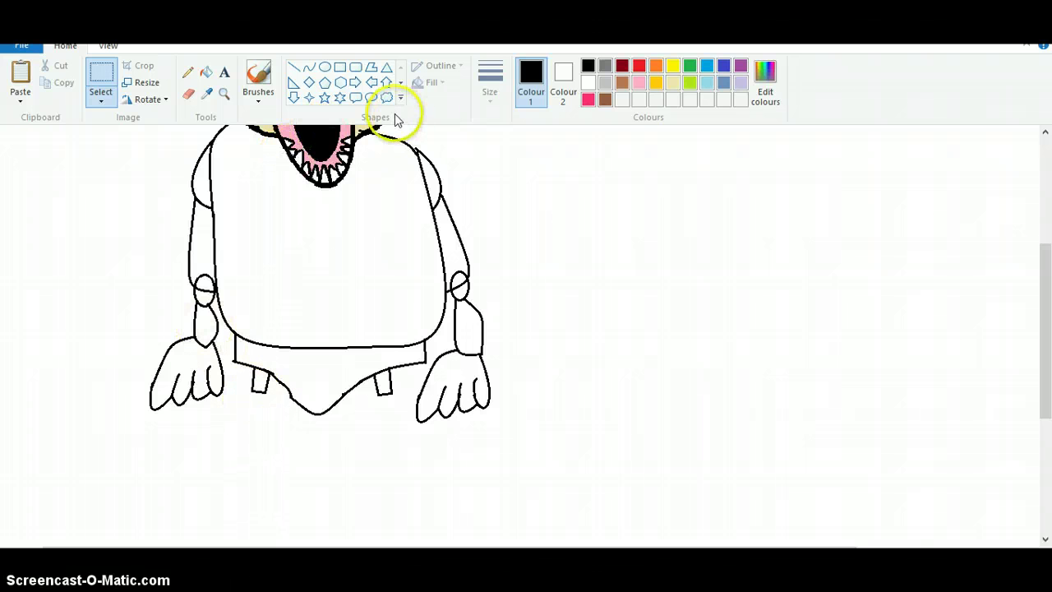
pyautogui.click(309, 66)
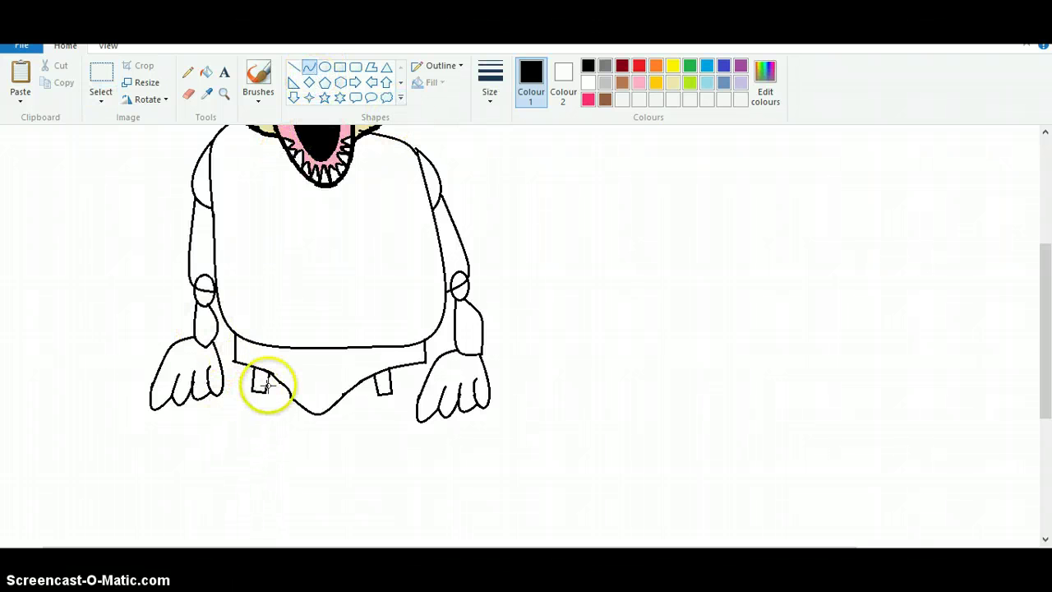
pyautogui.moveTo(264, 398); pyautogui.dragTo(273, 452)
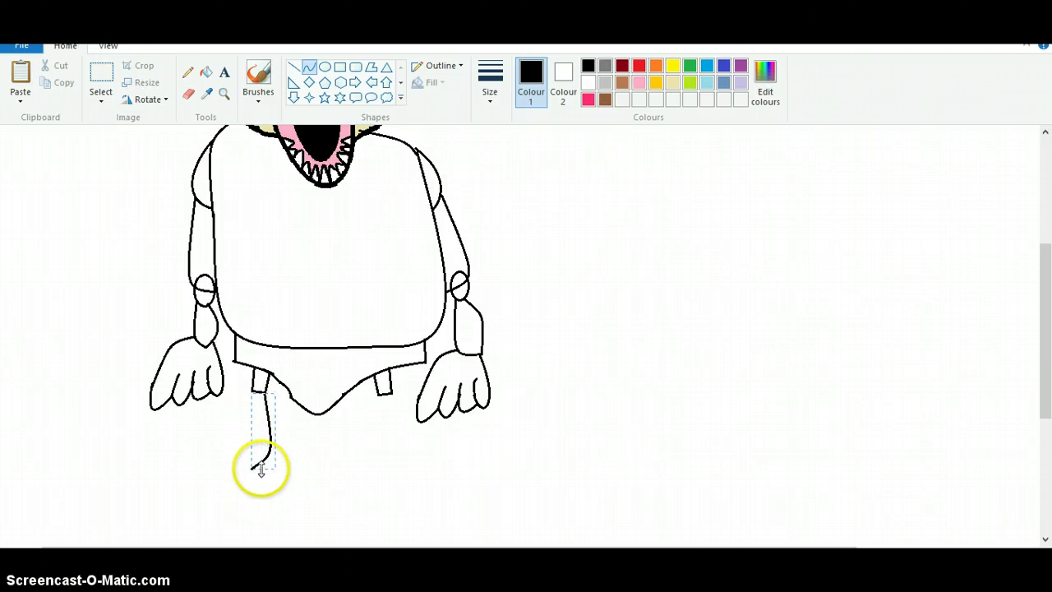
pyautogui.moveTo(266, 452); pyautogui.dragTo(269, 448)
pyautogui.hotkey('ctrl', 'z')
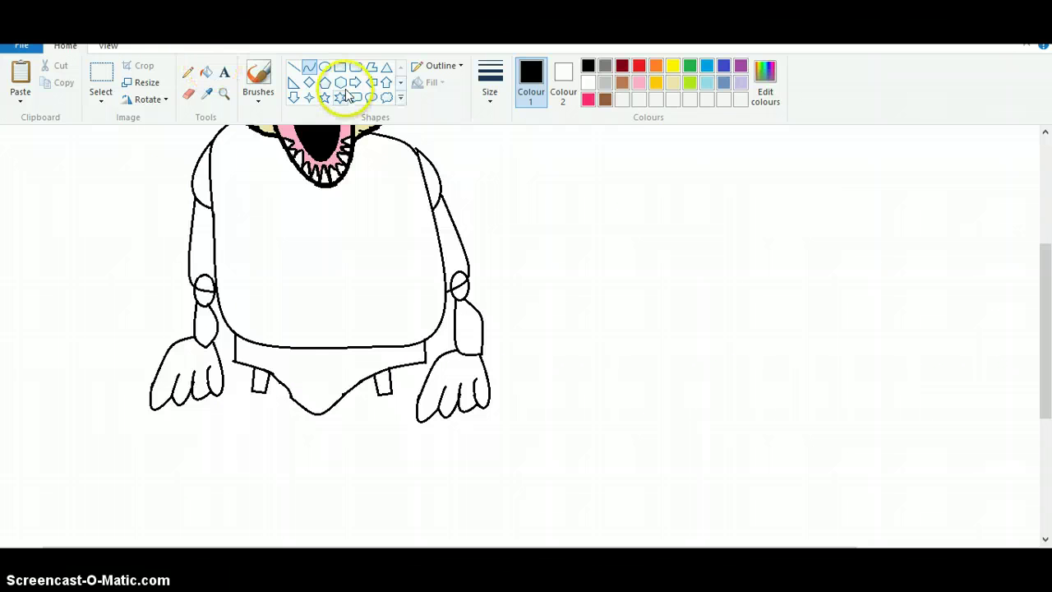
# Draw a black upright oval and resize it into an upper leg directly beneath the left hip connector
pyautogui.click(325, 66)
pyautogui.moveTo(69, 195); pyautogui.dragTo(137, 300)
pyautogui.moveTo(160, 345)
pyautogui.mouseDown()
pyautogui.moveTo(175, 376)
pyautogui.moveTo(169, 387)
pyautogui.mouseUp()
pyautogui.moveTo(123, 309)
pyautogui.mouseDown()
pyautogui.moveTo(274, 448)
pyautogui.moveTo(259, 506)
pyautogui.moveTo(254, 497)
pyautogui.mouseUp()
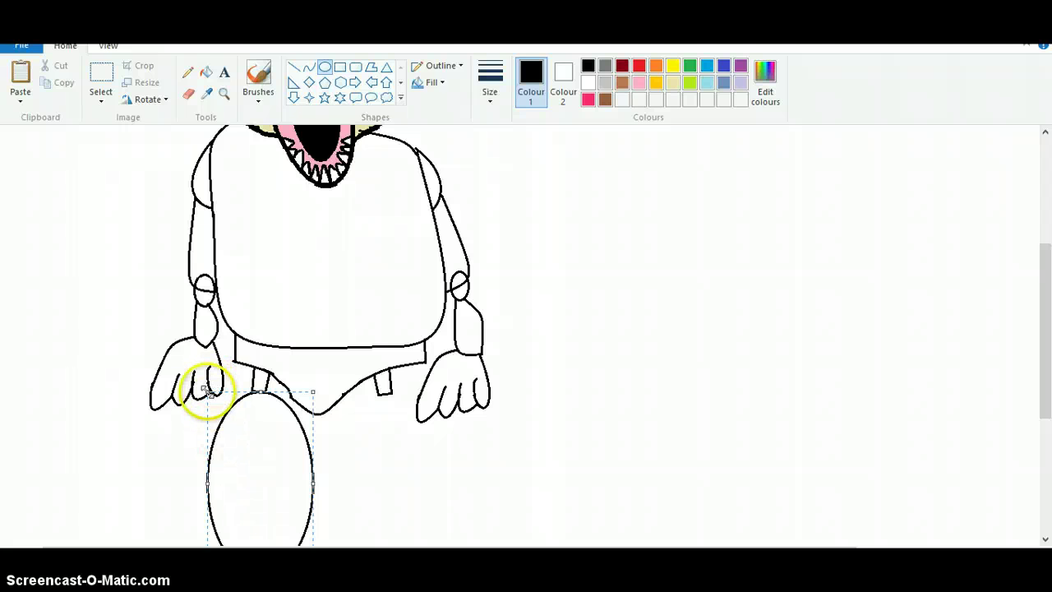
pyautogui.moveTo(205, 384); pyautogui.dragTo(244, 458)
pyautogui.moveTo(269, 493); pyautogui.dragTo(250, 435)
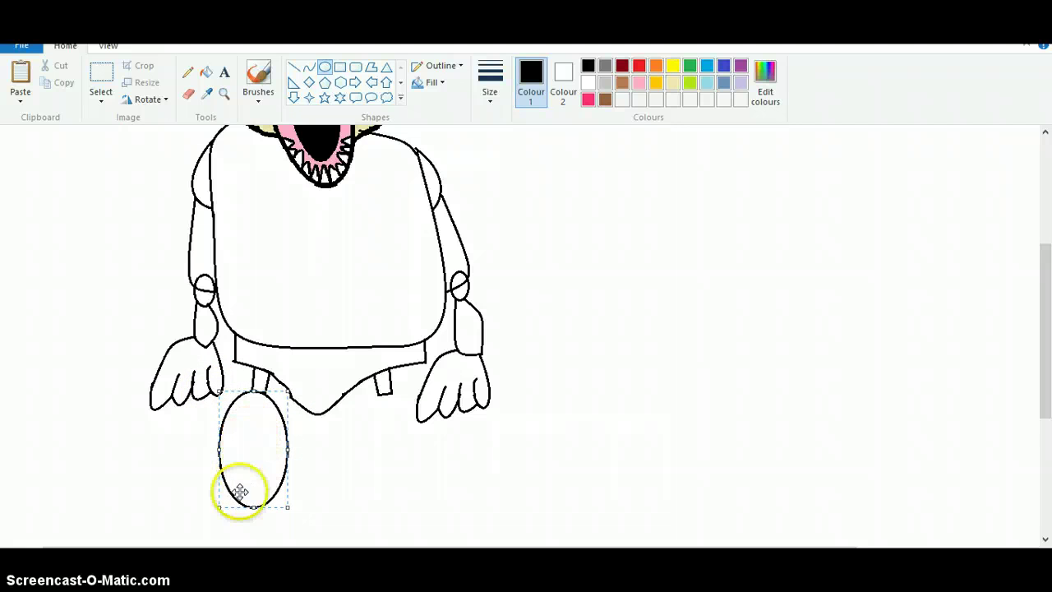
pyautogui.moveTo(220, 507)
pyautogui.mouseDown()
pyautogui.moveTo(211, 499)
pyautogui.moveTo(219, 489)
pyautogui.mouseUp()
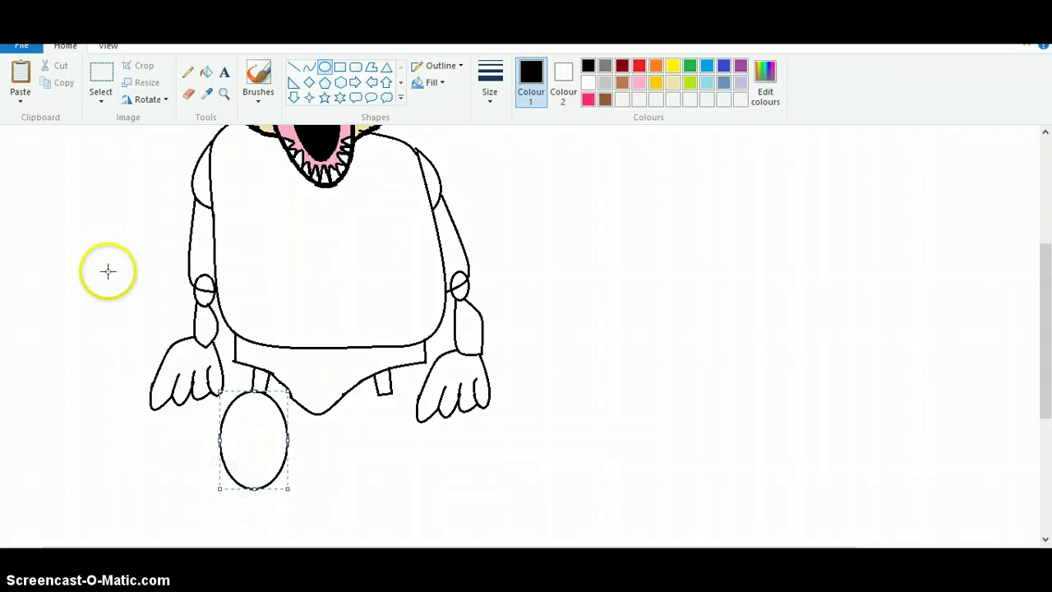
# Move the oval to empty canvas, copy it with a rectangular selection, and place it back beneath the left hip connector
pyautogui.moveTo(621, 328); pyautogui.dragTo(693, 312)
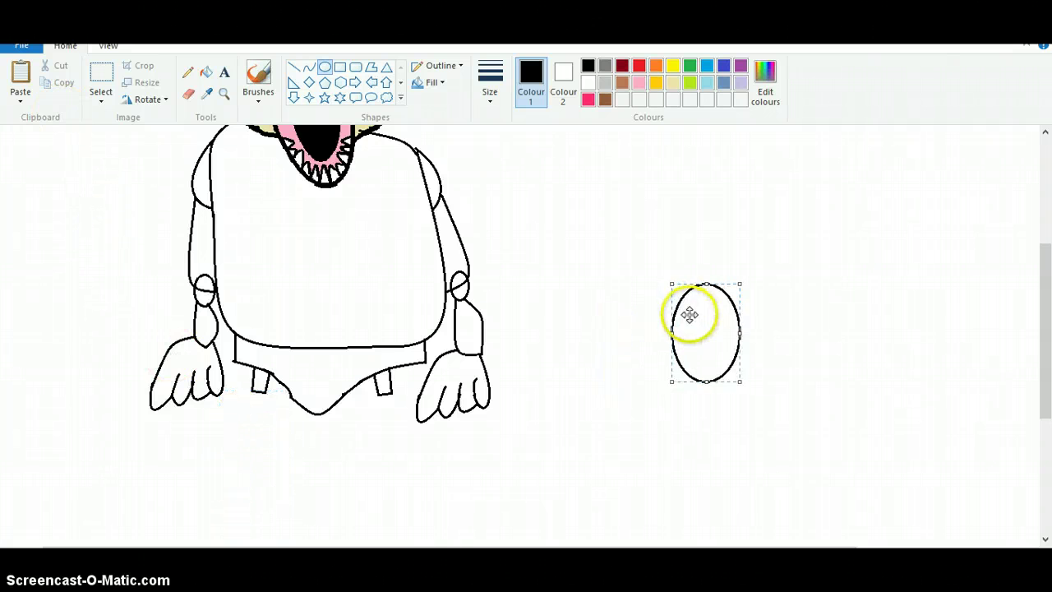
pyautogui.click(104, 78)
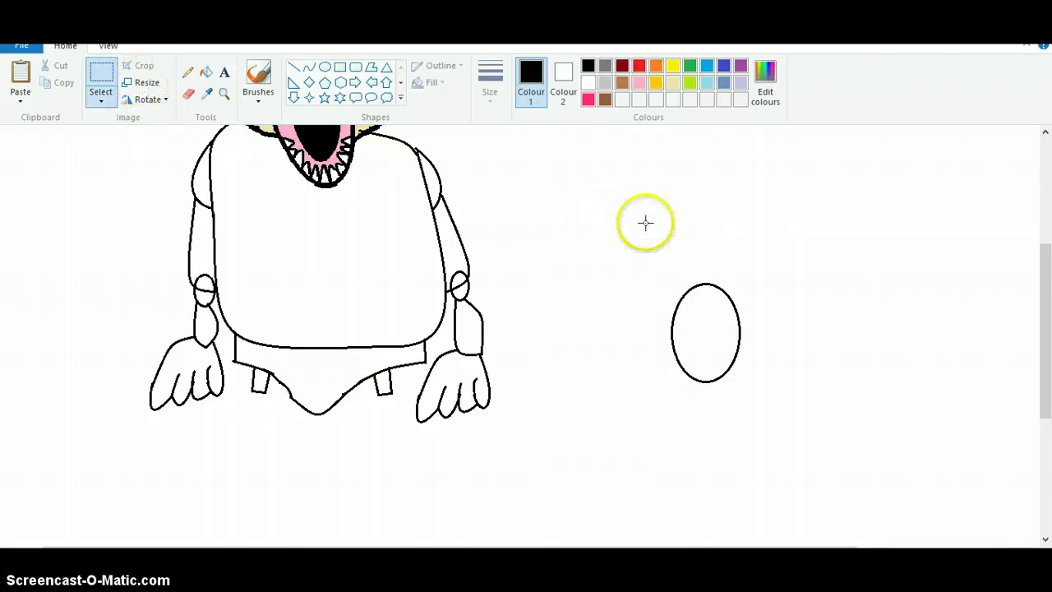
pyautogui.moveTo(605, 218); pyautogui.dragTo(860, 439)
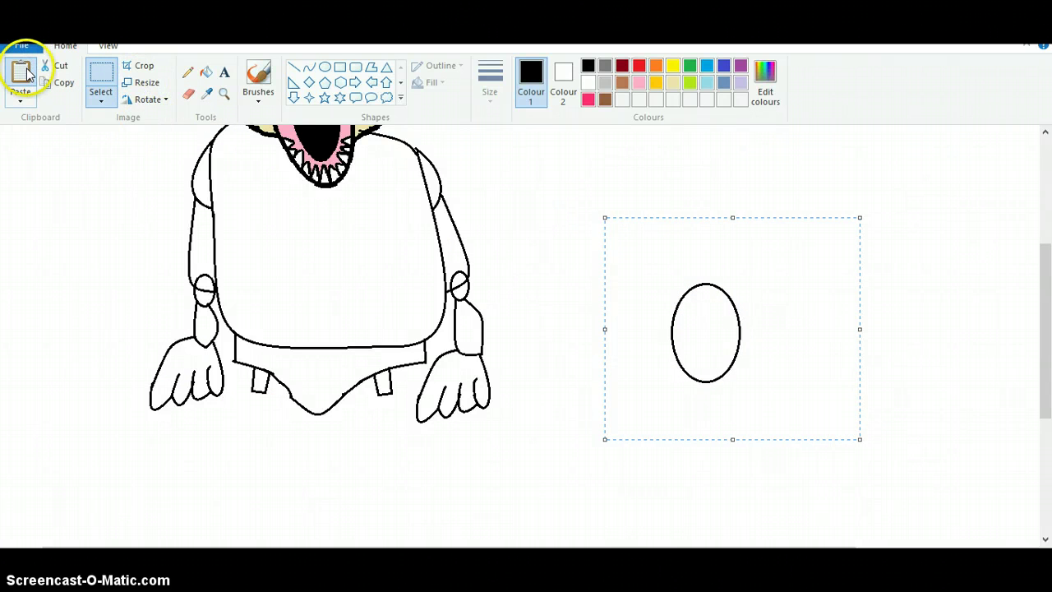
pyautogui.moveTo(688, 317); pyautogui.dragTo(245, 432)
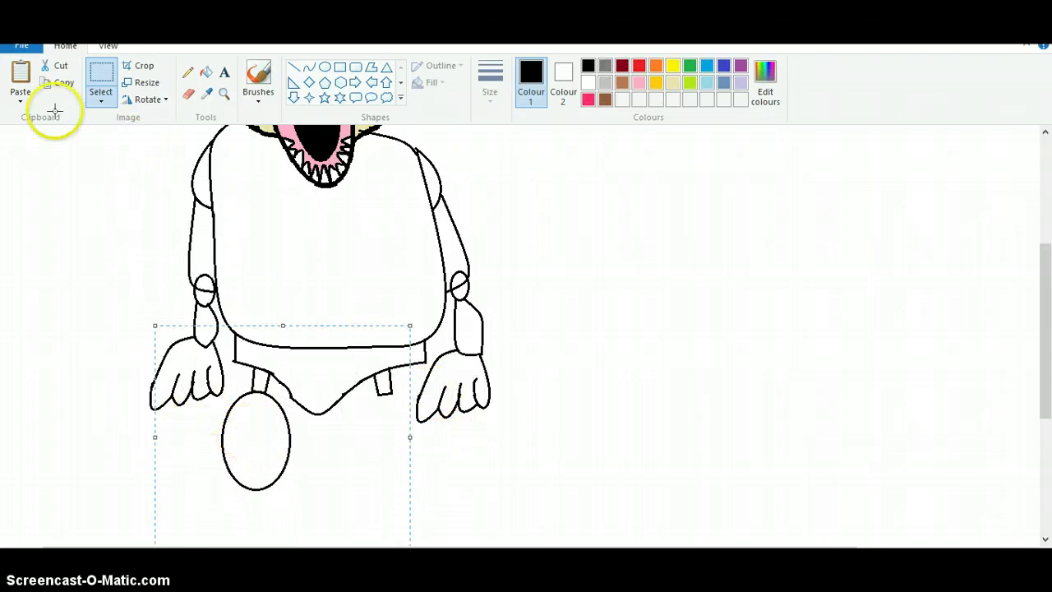
# Paste the copied oval beneath the right hip connector and narrow it slightly to line it up
pyautogui.click(25, 97)
pyautogui.moveTo(86, 224); pyautogui.dragTo(366, 429)
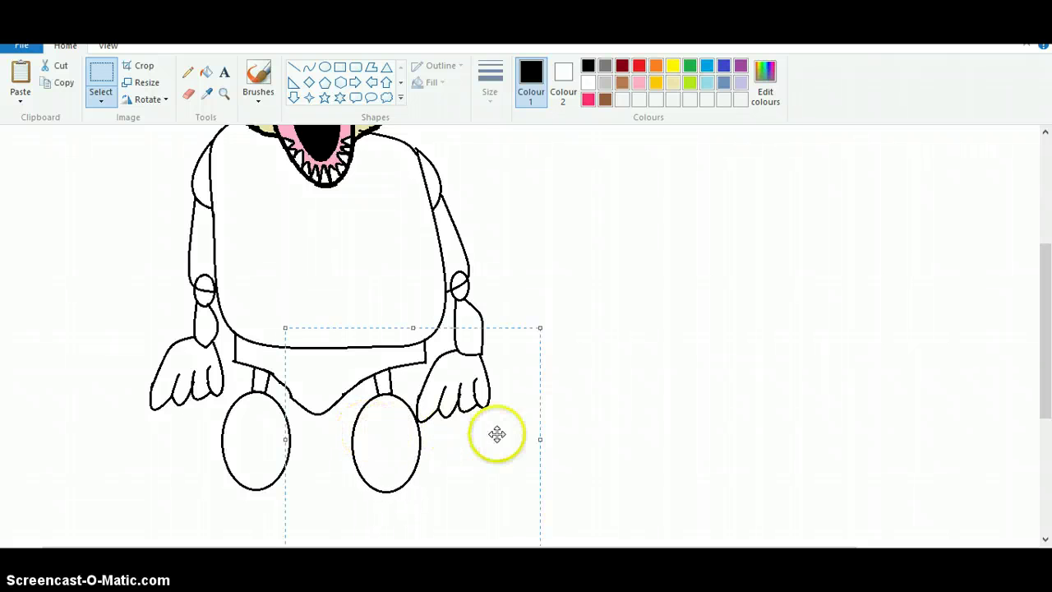
pyautogui.moveTo(539, 440); pyautogui.dragTo(533, 440)
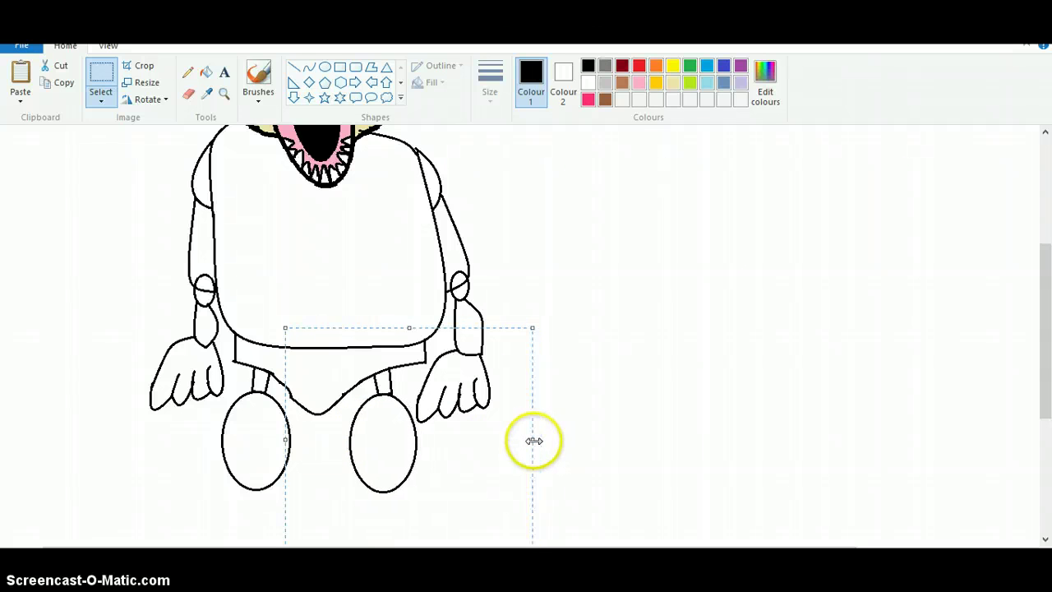
# Shift the right upper-leg oval slightly outward, then draw a small knee circle and move it to empty canvas
pyautogui.moveTo(423, 442); pyautogui.dragTo(428, 442)
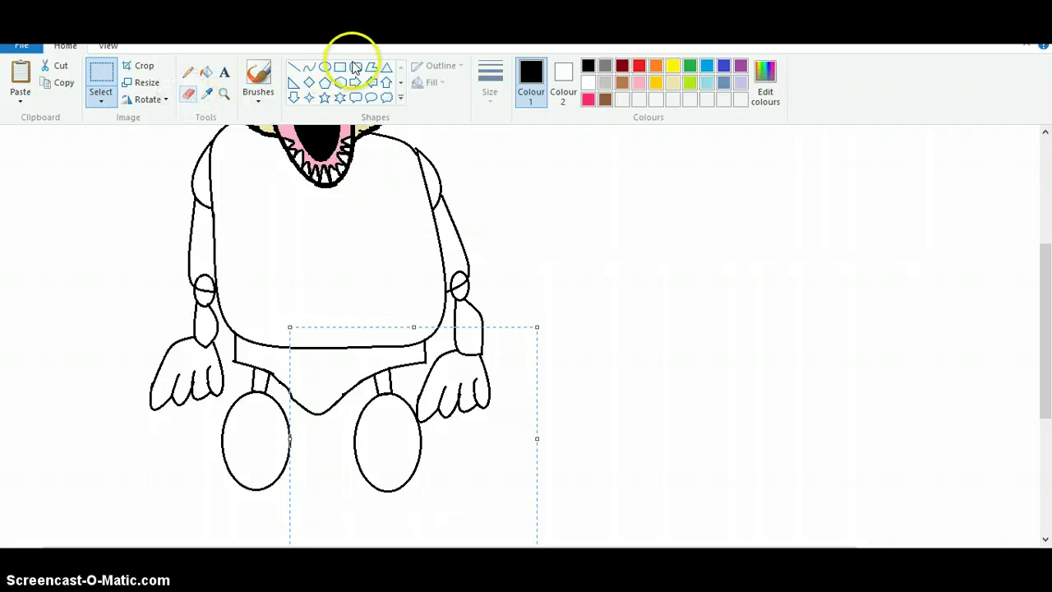
pyautogui.click(324, 66)
pyautogui.moveTo(1041, 293); pyautogui.dragTo(1045, 334)
pyautogui.moveTo(375, 384); pyautogui.dragTo(408, 420)
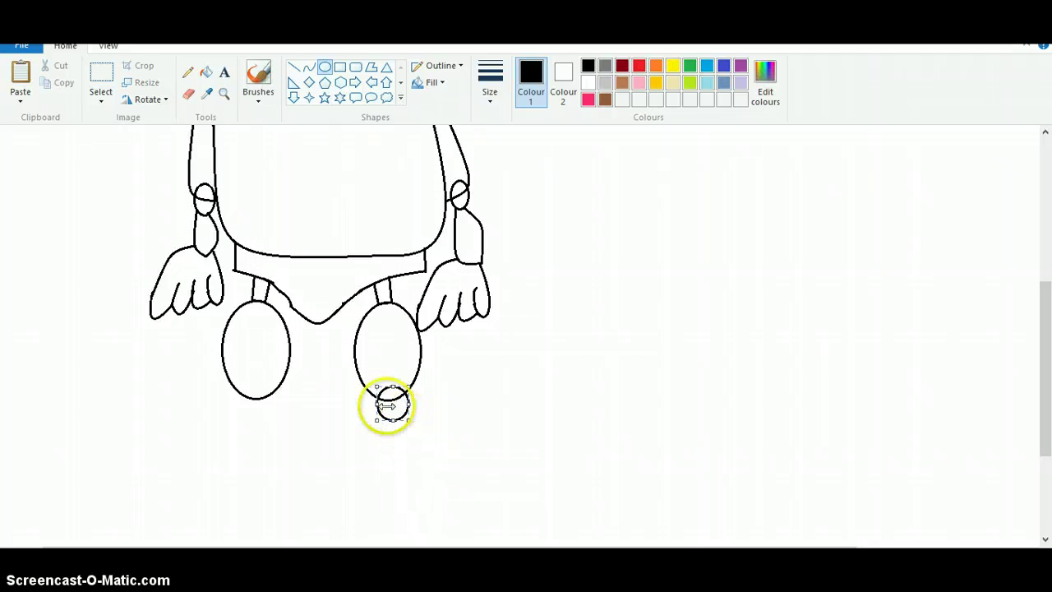
pyautogui.moveTo(392, 402); pyautogui.dragTo(603, 397)
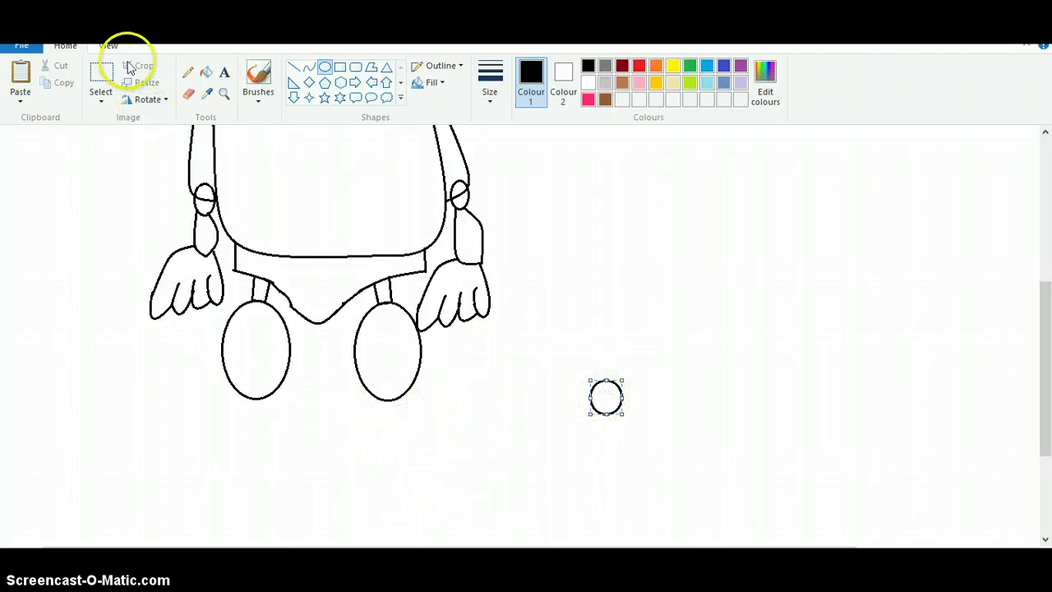
# Copy the knee circle with a rectangular selection and place it over the lower end of the right upper leg
pyautogui.click(104, 72)
pyautogui.moveTo(539, 341); pyautogui.dragTo(695, 504)
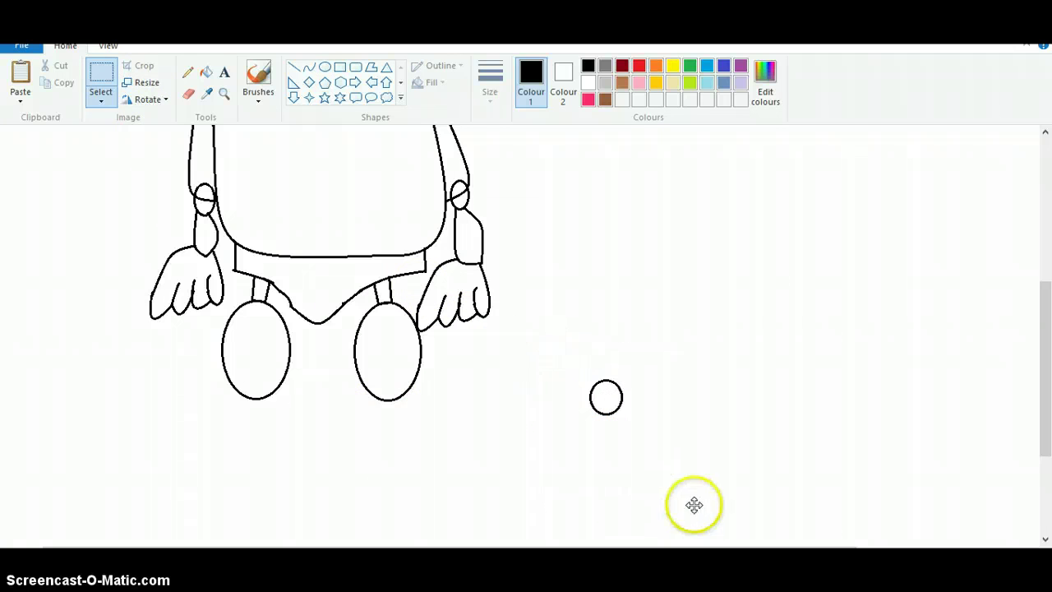
pyautogui.click(64, 83)
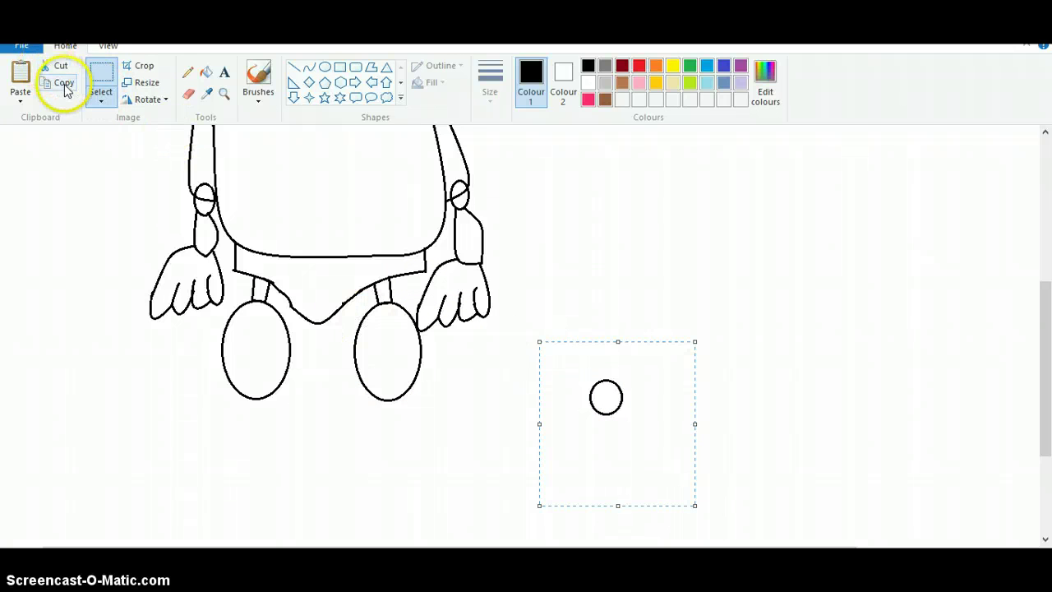
pyautogui.moveTo(603, 378); pyautogui.dragTo(388, 379)
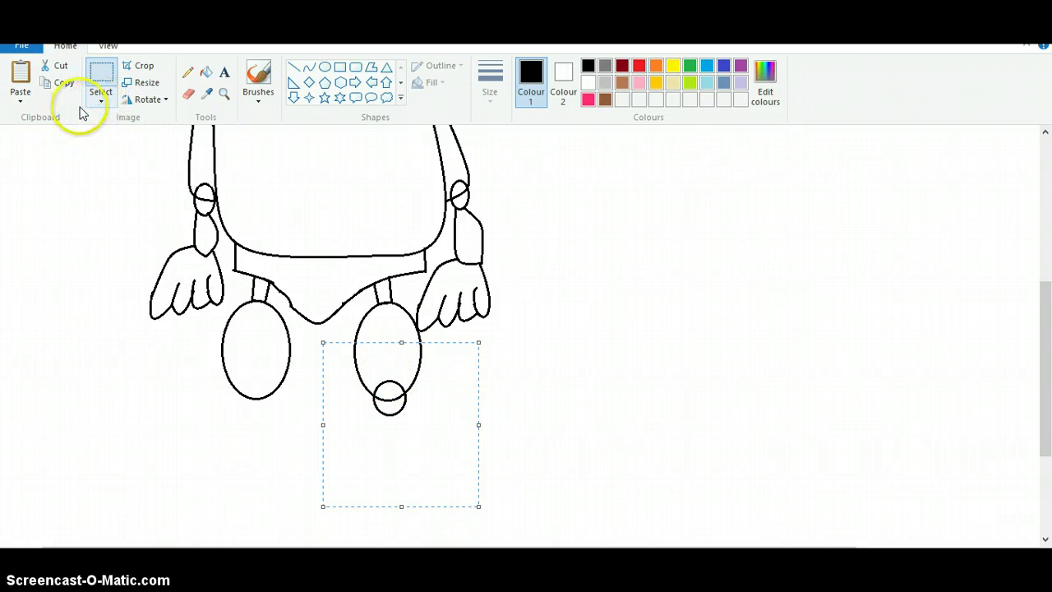
# Paste a copy of the knee circle over the lower end of the left upper leg
pyautogui.click(52, 84)
pyautogui.click(20, 75)
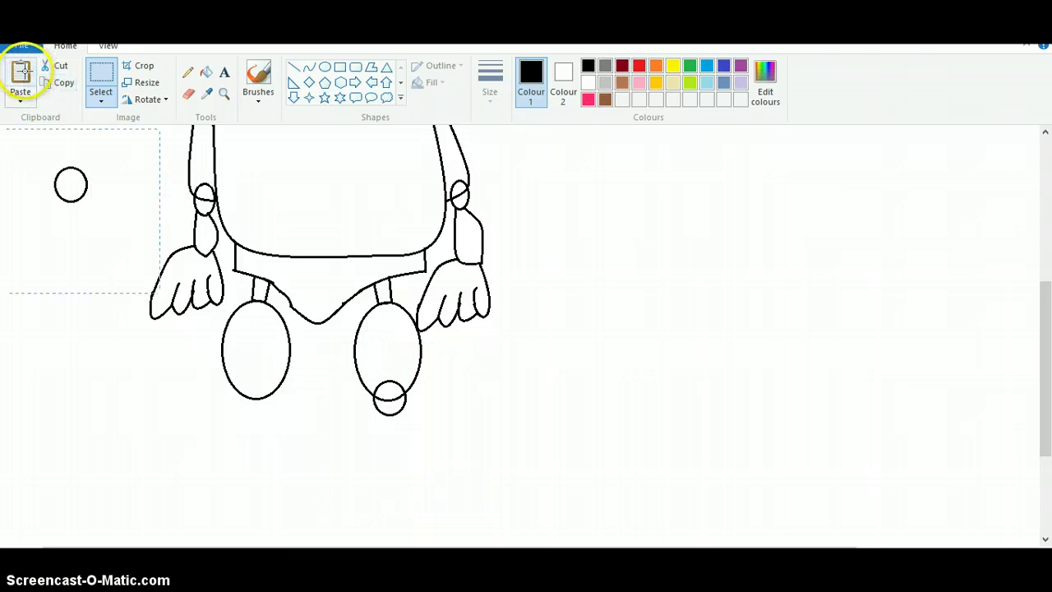
pyautogui.moveTo(82, 252); pyautogui.dragTo(265, 455)
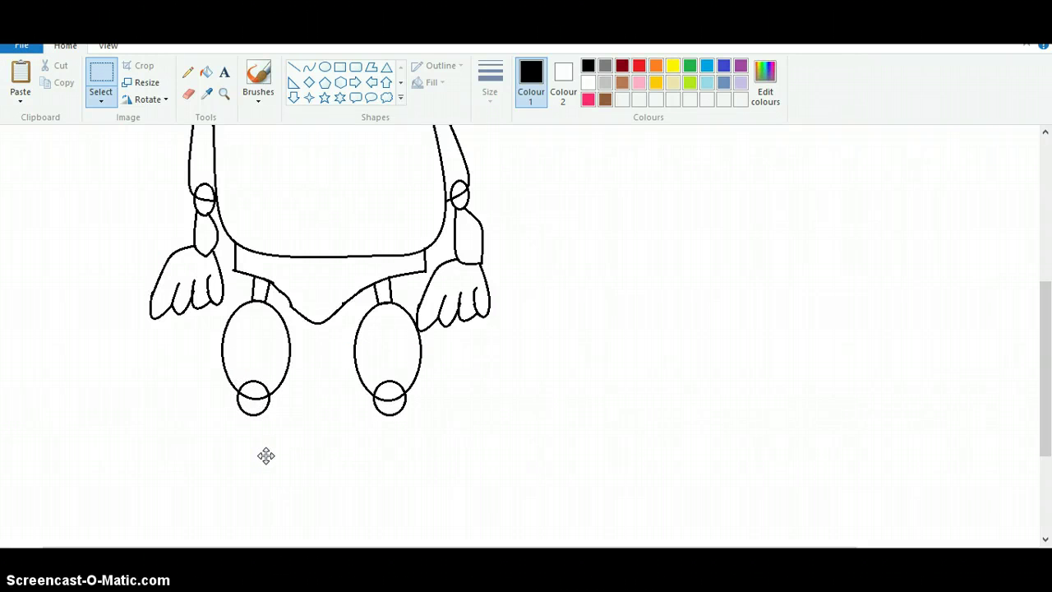
# Draw an upright oval as the lower leg directly beneath the left knee circle
pyautogui.click(309, 66)
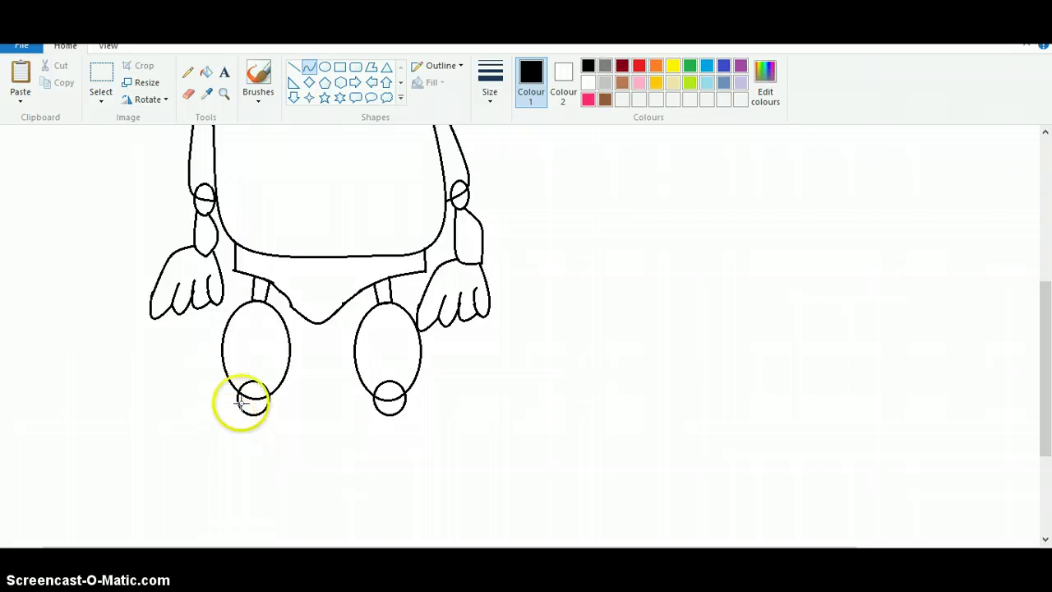
pyautogui.moveTo(241, 411); pyautogui.dragTo(262, 474)
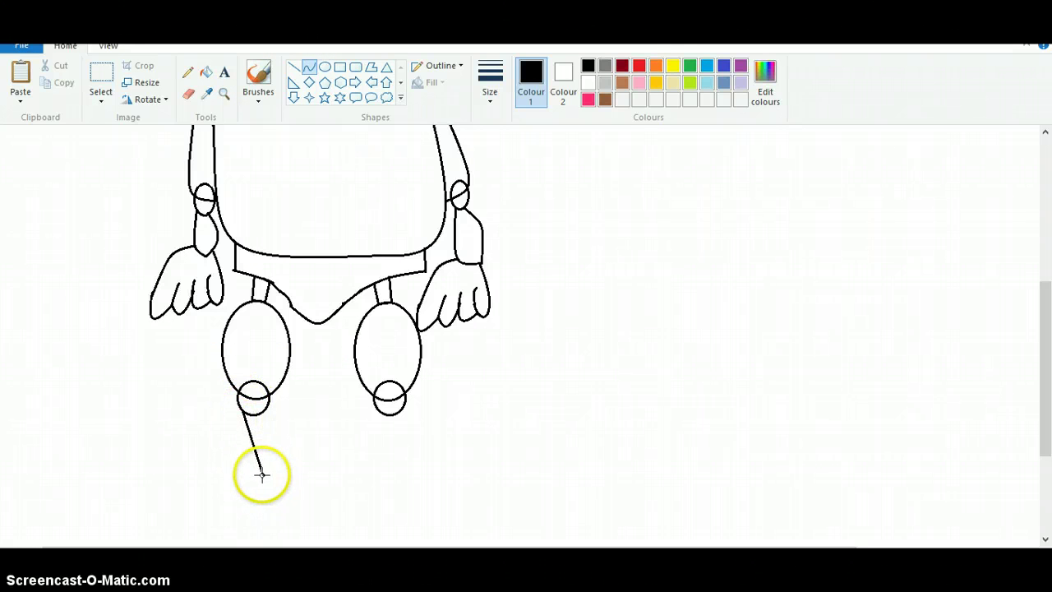
pyautogui.click(324, 67)
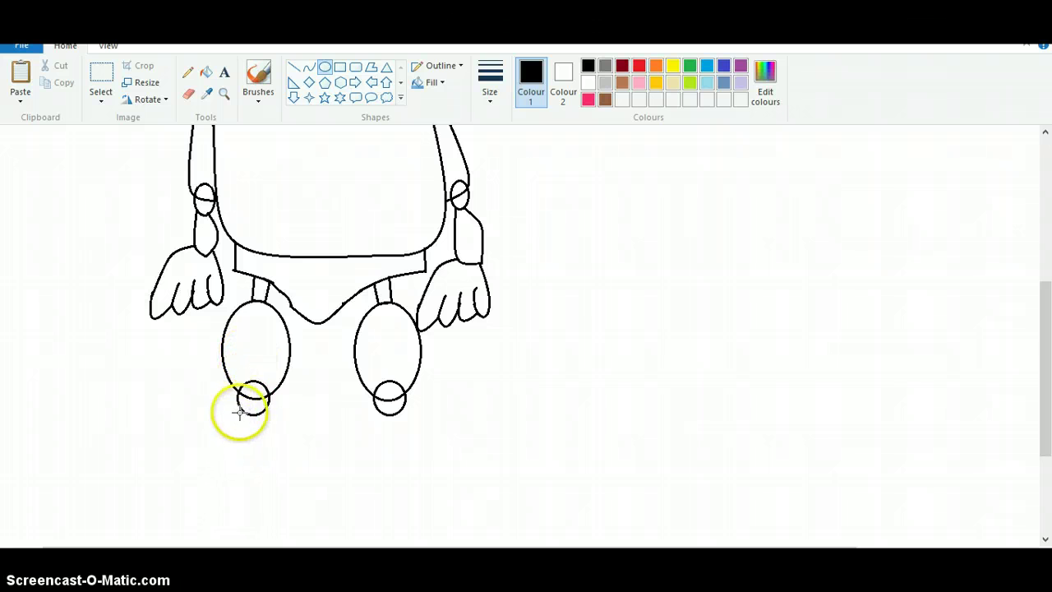
pyautogui.moveTo(242, 411)
pyautogui.mouseDown()
pyautogui.moveTo(282, 486)
pyautogui.moveTo(218, 451)
pyautogui.moveTo(252, 453)
pyautogui.mouseUp()
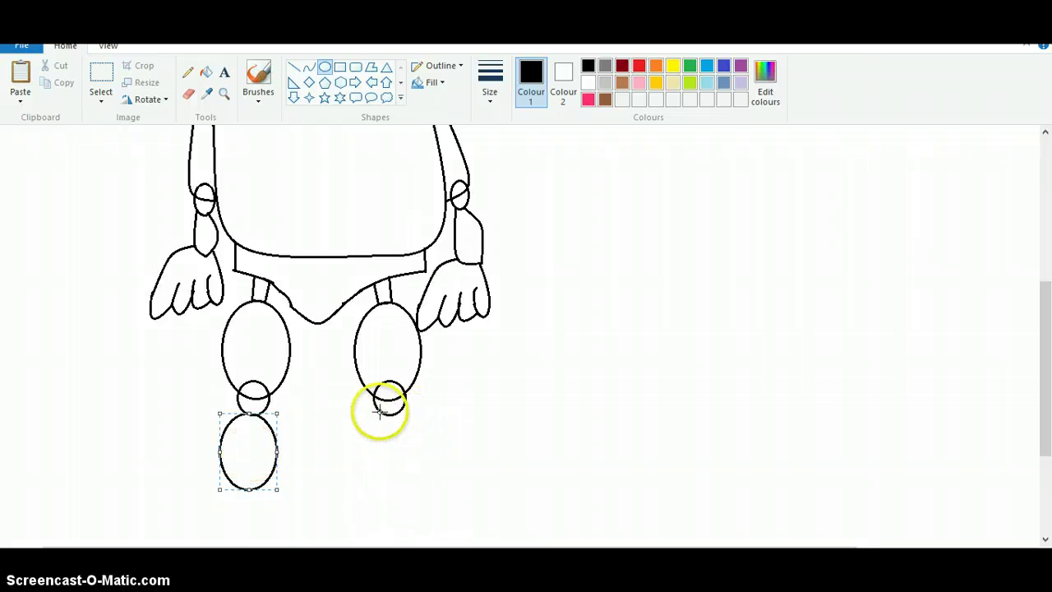
# Draw a second lower-leg oval, match its size against the left one, and place it beneath the right knee circle
pyautogui.moveTo(380, 411); pyautogui.dragTo(435, 498)
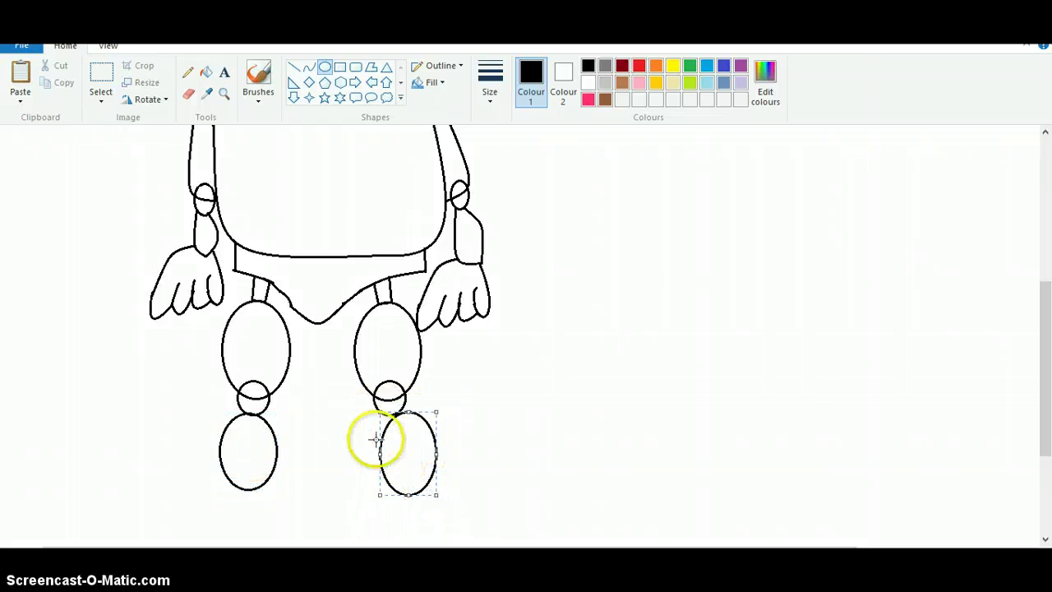
pyautogui.moveTo(400, 455); pyautogui.dragTo(238, 449)
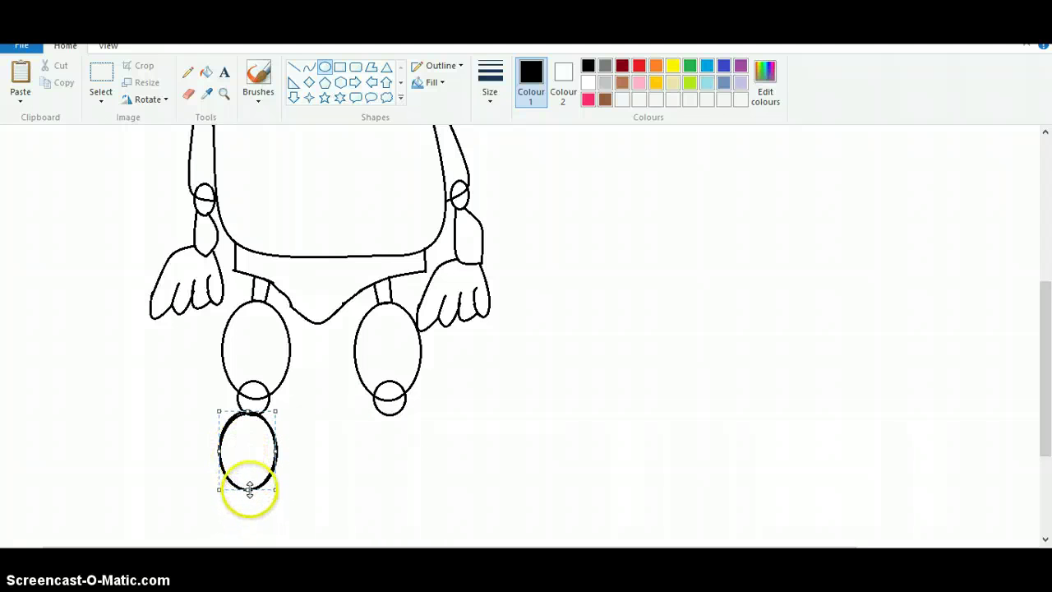
pyautogui.moveTo(247, 492); pyautogui.dragTo(279, 458)
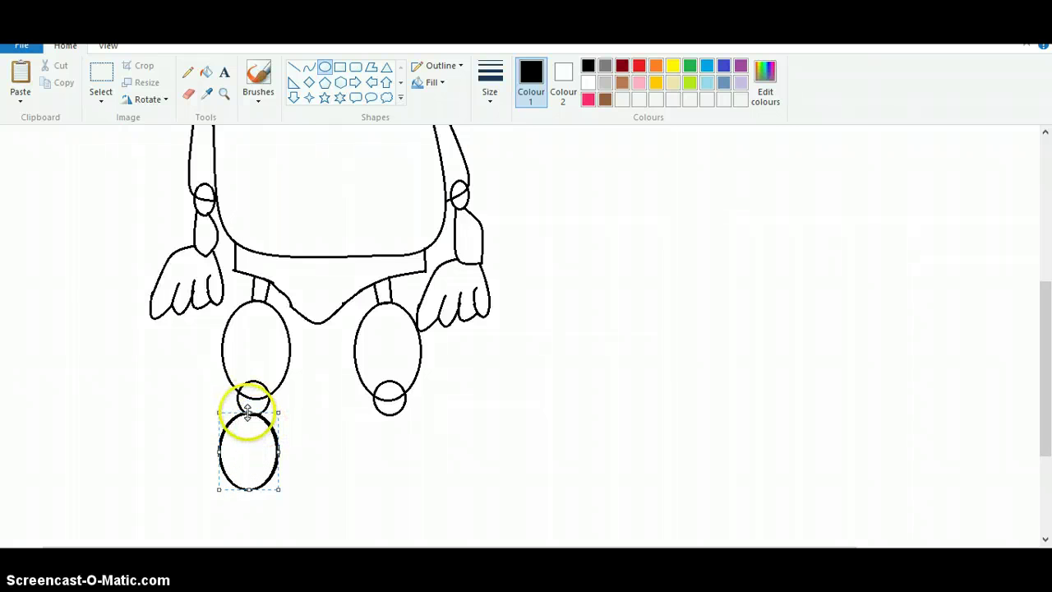
pyautogui.moveTo(247, 435); pyautogui.dragTo(393, 439)
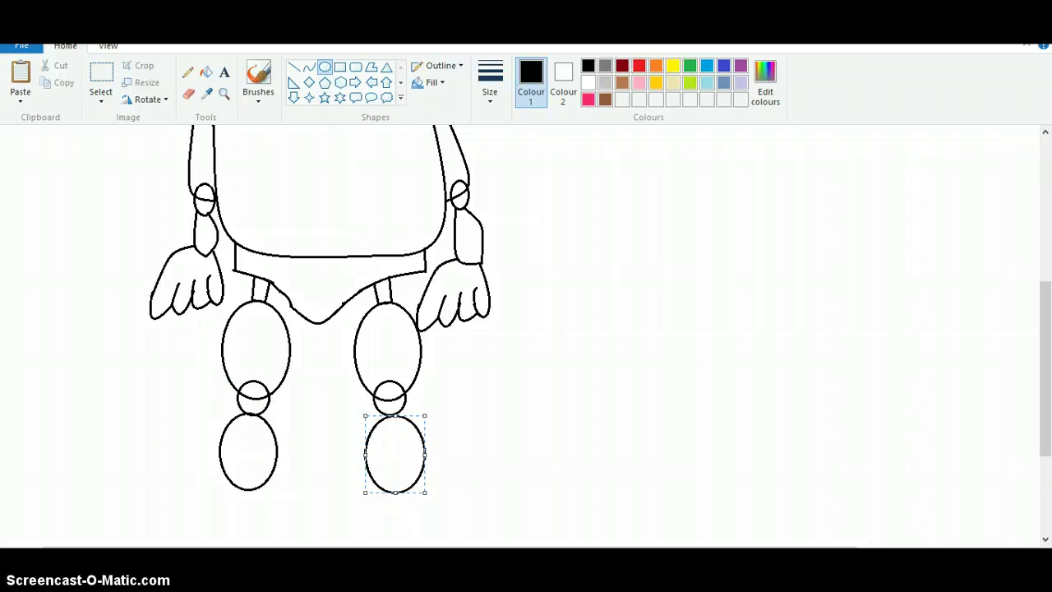
# Switch to YouTube in the browser and pause the playing Bruno Mars video
pyautogui.moveTo(254, 521)
pyautogui.click(93, 521)
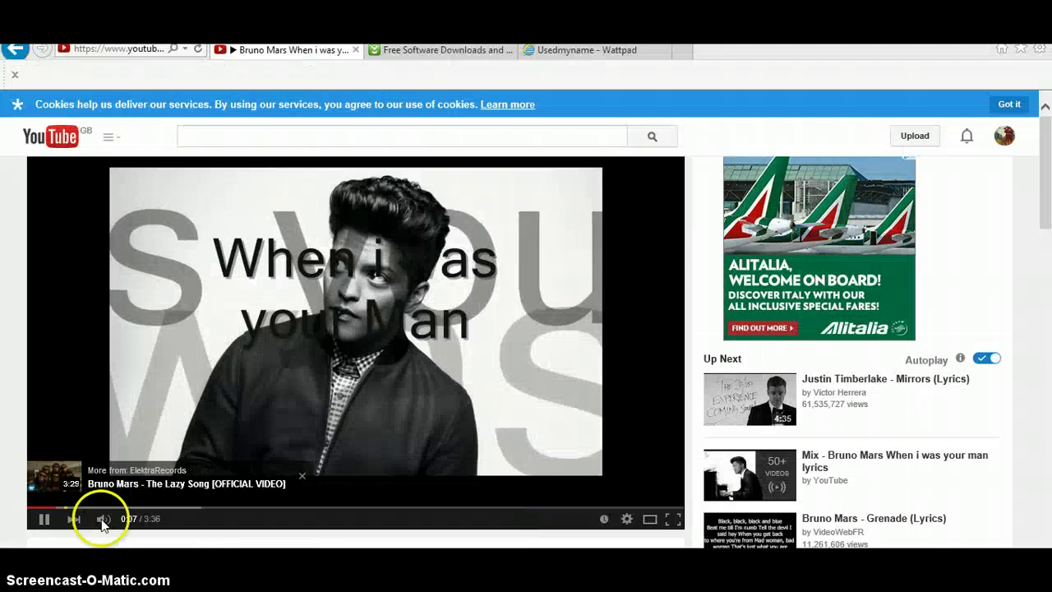
pyautogui.click(208, 398)
# Search YouTube for "olly murs in case you didn't know"
pyautogui.click(359, 134)
pyautogui.write('olll')
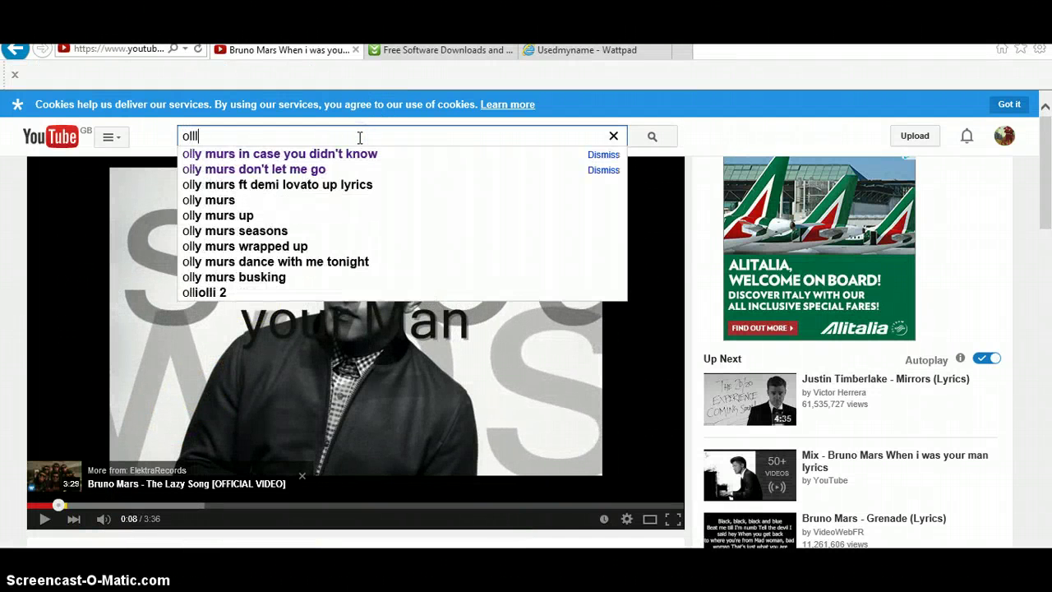
pyautogui.press('BackSpace')
pyautogui.write('y')
pyautogui.press('BackSpace')
pyautogui.write('y')
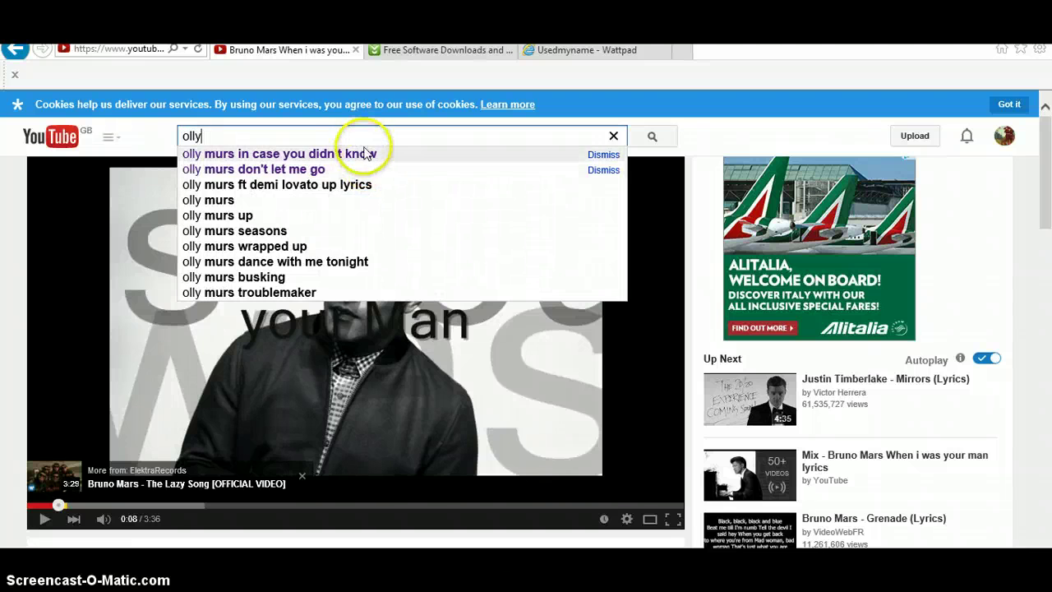
pyautogui.click(364, 153)
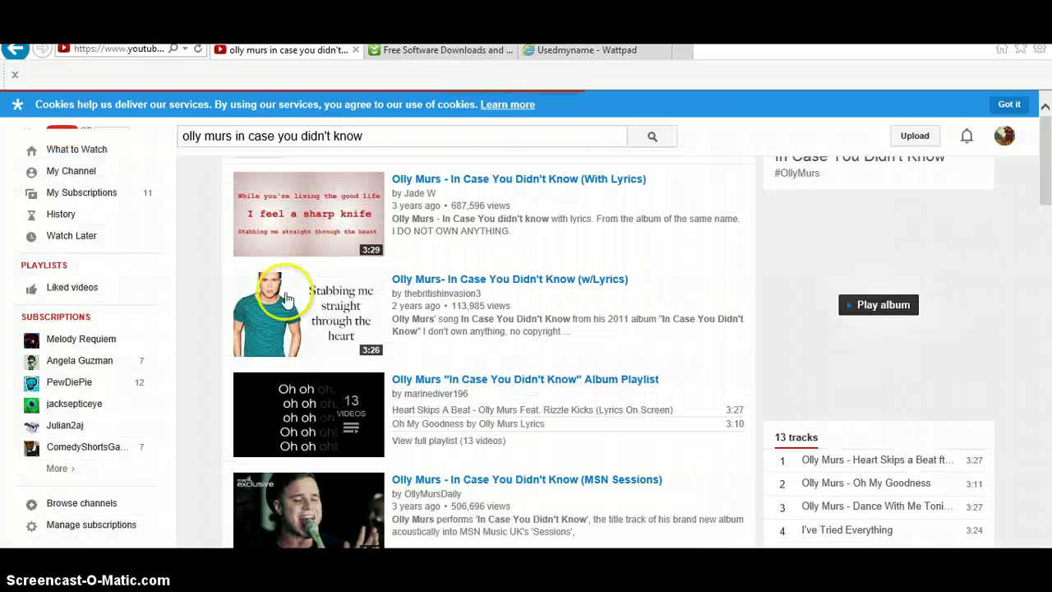
# Play the "Olly Murs- In Case You Didn't Know (w/Lyrics)" video and skip its advertisement
pyautogui.click(286, 300)
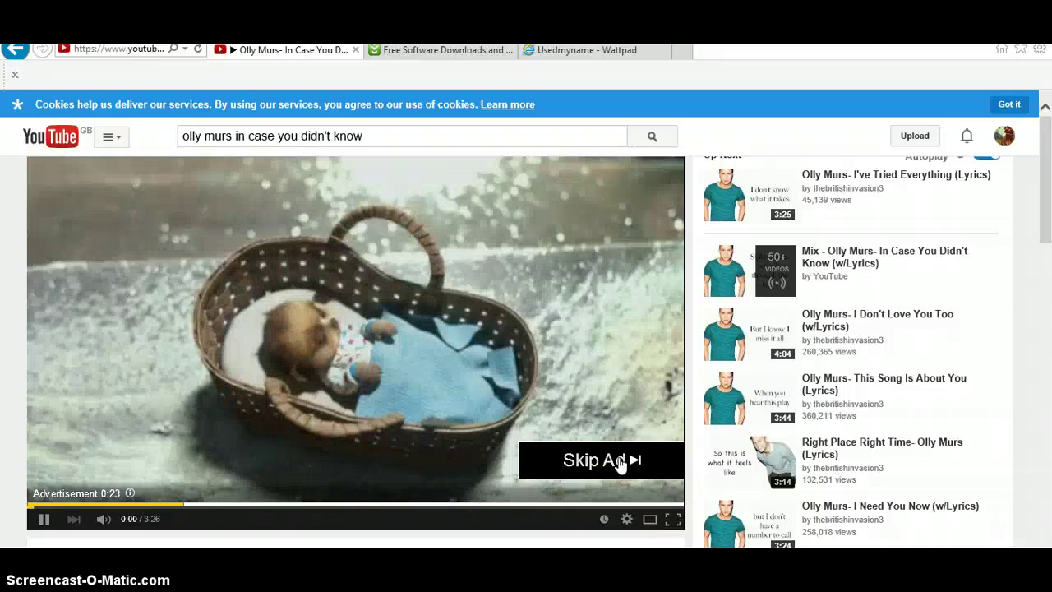
pyautogui.click(621, 463)
pyautogui.moveTo(1044, 212)
pyautogui.mouseDown()
pyautogui.moveTo(1040, 255)
pyautogui.moveTo(1042, 219)
pyautogui.mouseUp()
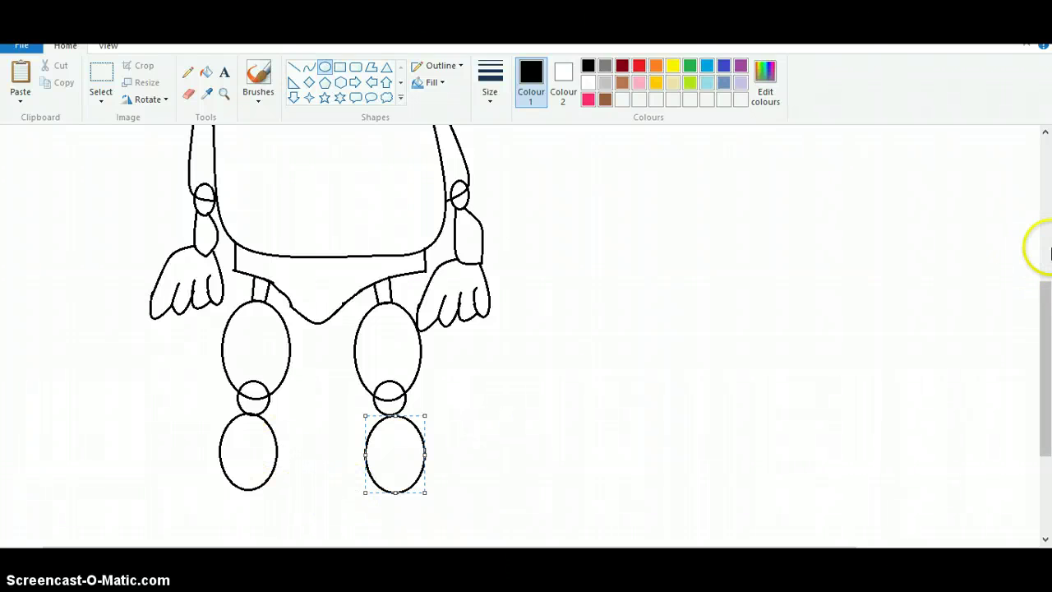
pyautogui.moveTo(1046, 350); pyautogui.dragTo(1042, 374)
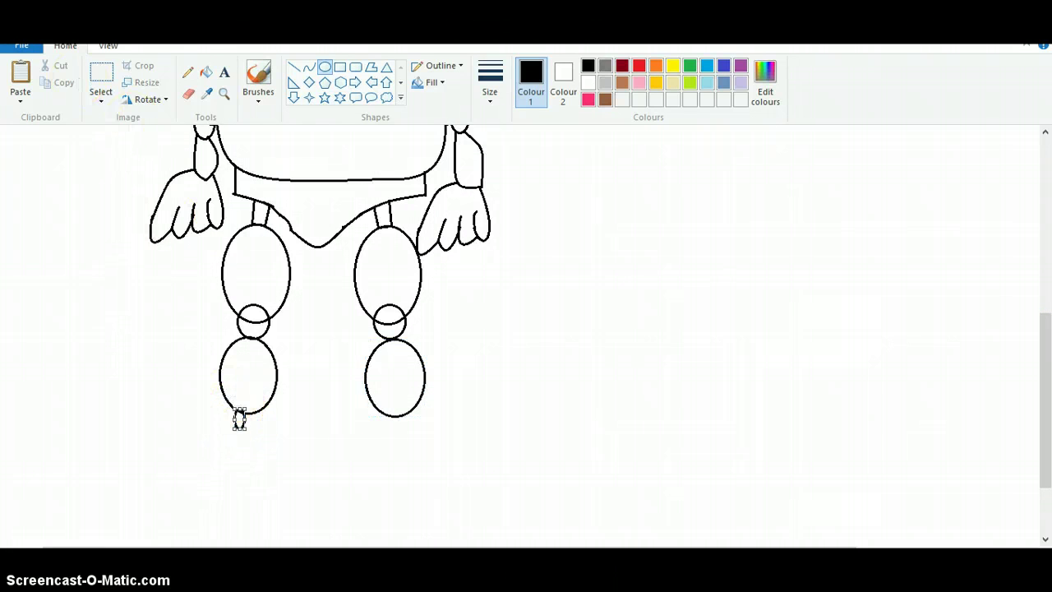
pyautogui.hotkey('ctrl', 'z')
pyautogui.click(326, 70)
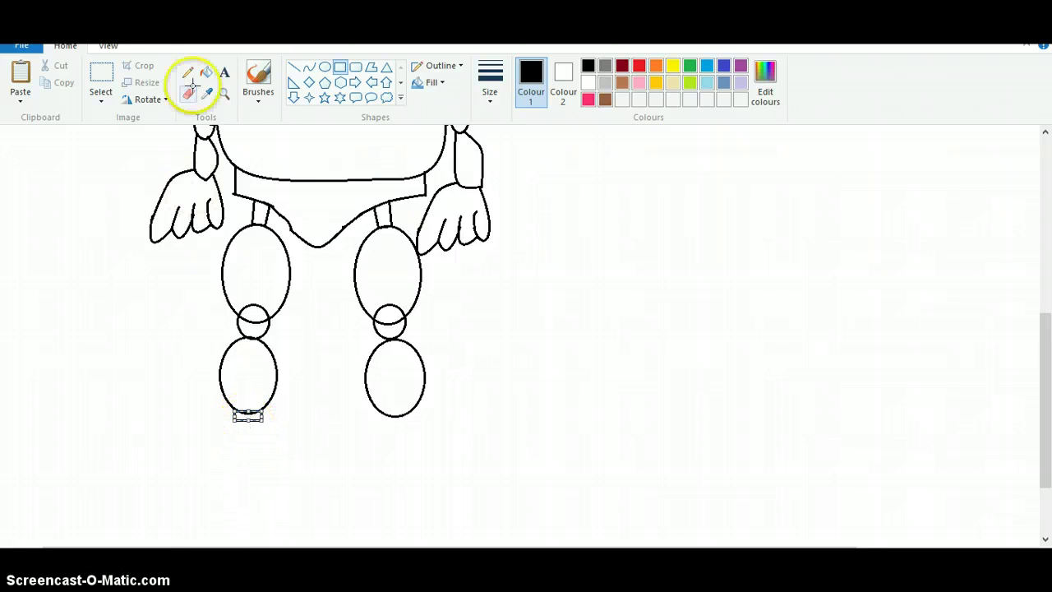
pyautogui.click(308, 67)
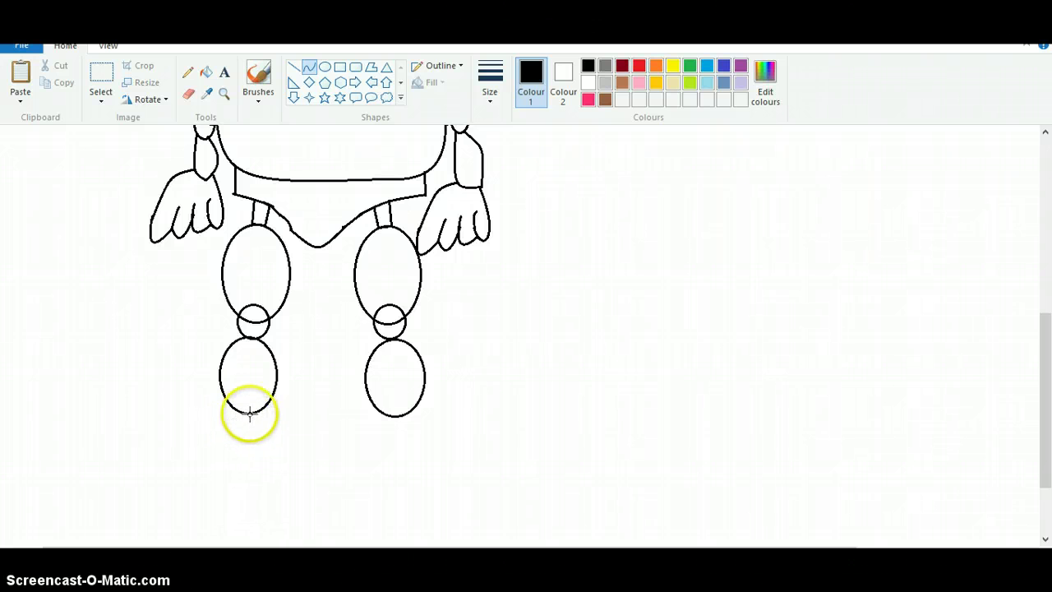
# Draw a small box-shaped ankle from straight lines beneath each lower-leg oval, closing both along the bottom
pyautogui.click(294, 67)
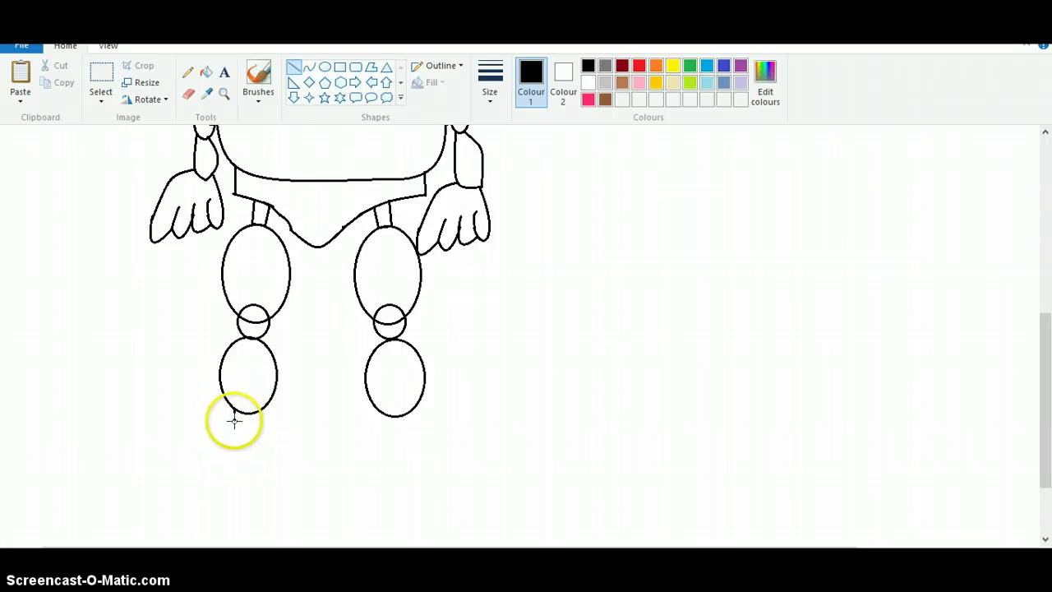
pyautogui.moveTo(235, 427); pyautogui.dragTo(234, 431)
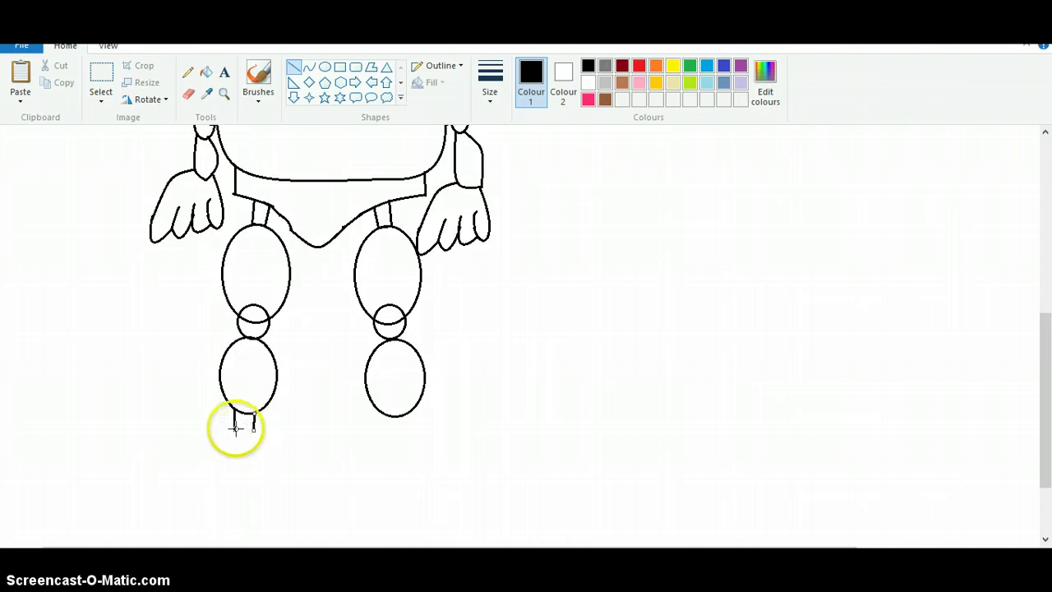
pyautogui.moveTo(235, 428); pyautogui.dragTo(252, 428)
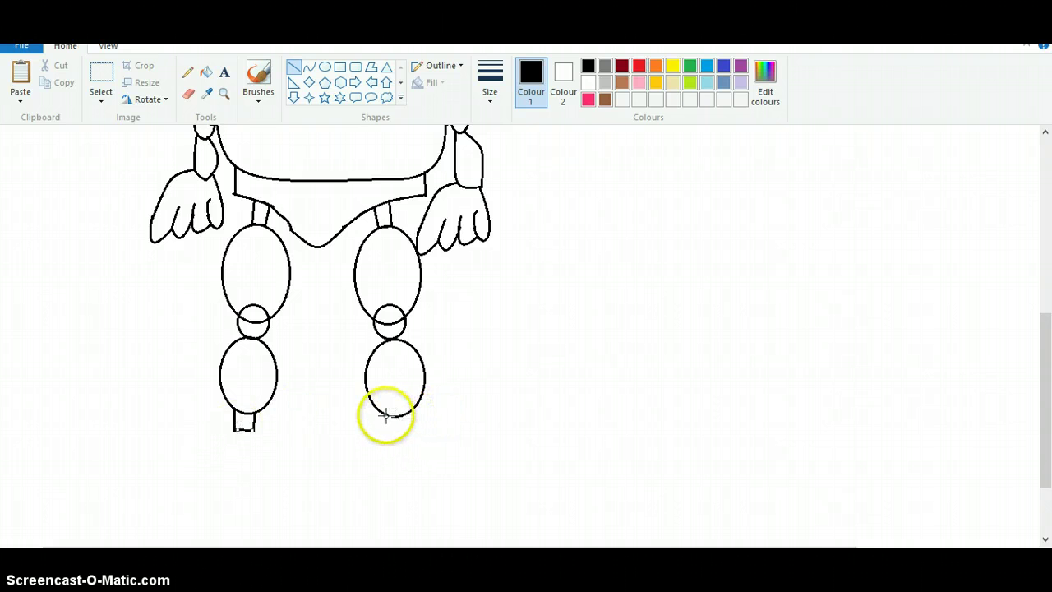
pyautogui.moveTo(385, 415)
pyautogui.mouseDown()
pyautogui.moveTo(386, 431)
pyautogui.moveTo(402, 430)
pyautogui.mouseUp()
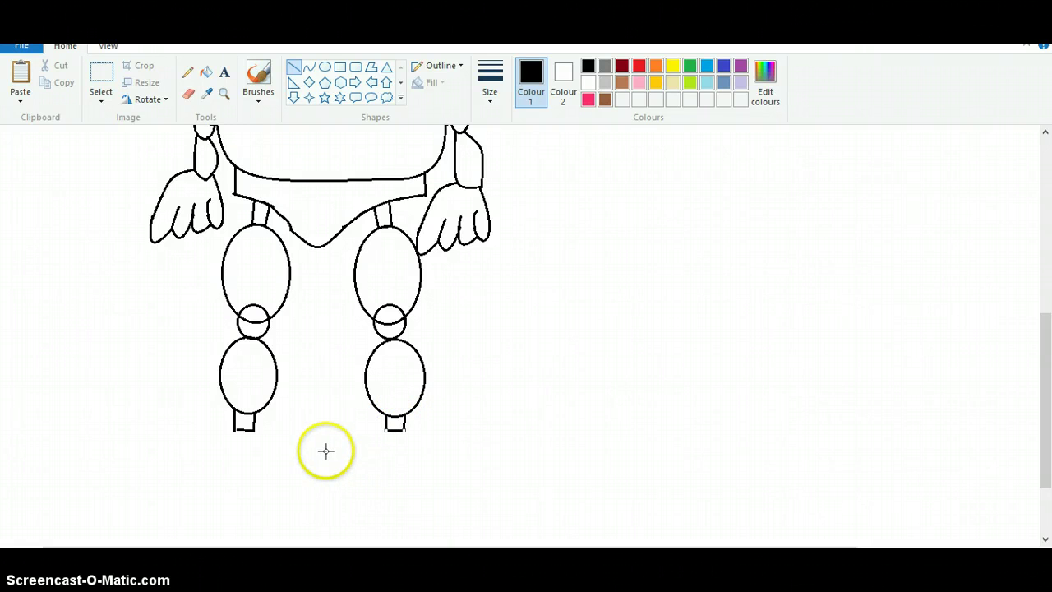
pyautogui.moveTo(235, 430); pyautogui.dragTo(254, 429)
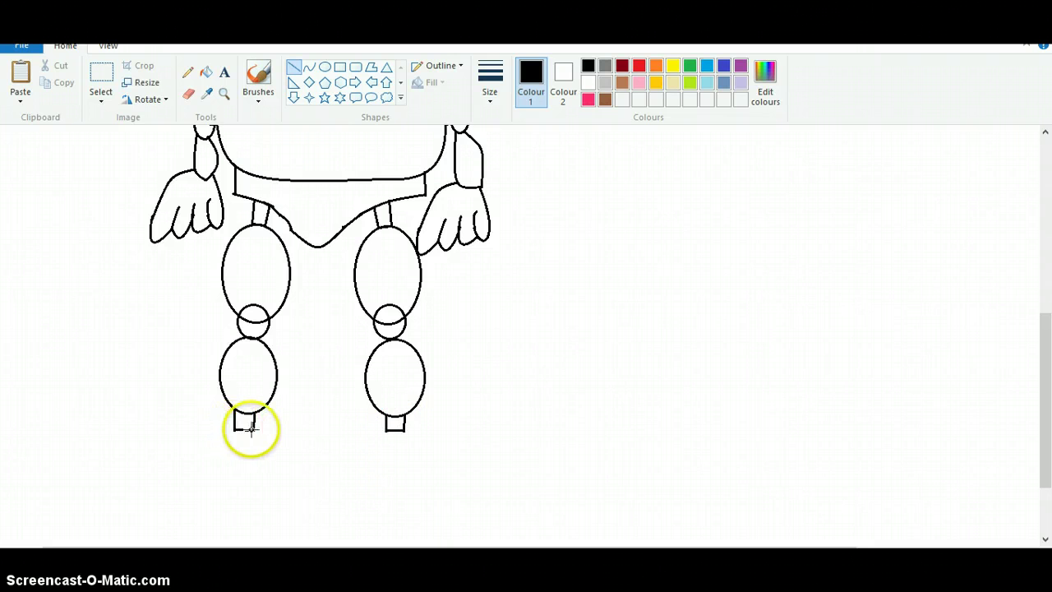
# Draw a rounded foot outline with three curved toe divisions beneath the left ankle, using the Curve tool
pyautogui.click(309, 66)
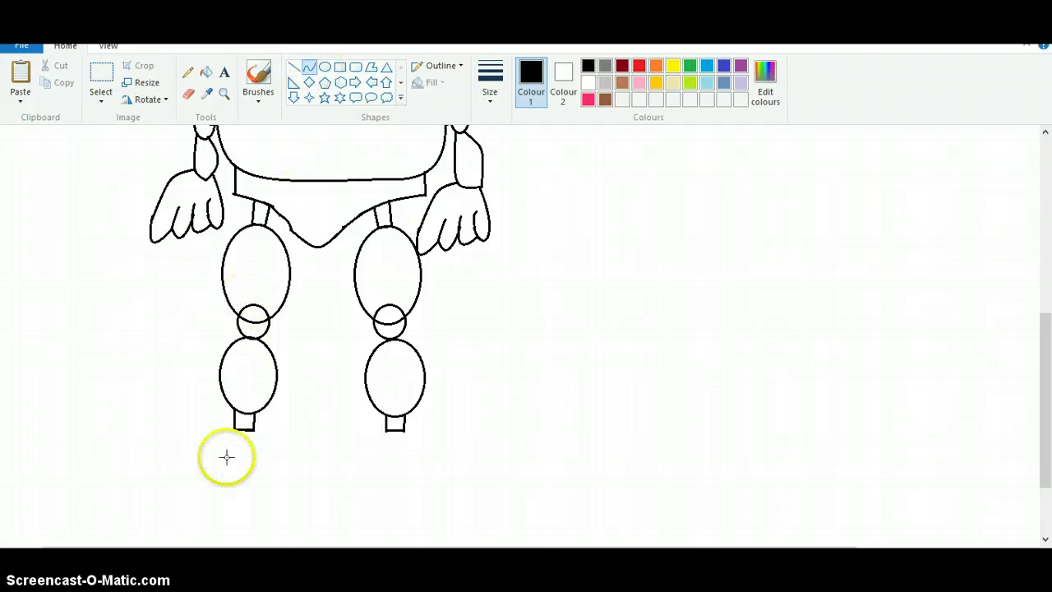
pyautogui.moveTo(253, 430)
pyautogui.mouseDown()
pyautogui.moveTo(254, 501)
pyautogui.moveTo(237, 488)
pyautogui.moveTo(252, 474)
pyautogui.moveTo(270, 481)
pyautogui.moveTo(260, 452)
pyautogui.moveTo(258, 491)
pyautogui.moveTo(257, 474)
pyautogui.moveTo(256, 485)
pyautogui.moveTo(219, 479)
pyautogui.moveTo(244, 496)
pyautogui.moveTo(242, 460)
pyautogui.moveTo(205, 493)
pyautogui.moveTo(238, 486)
pyautogui.moveTo(165, 366)
pyautogui.moveTo(229, 494)
pyautogui.mouseUp()
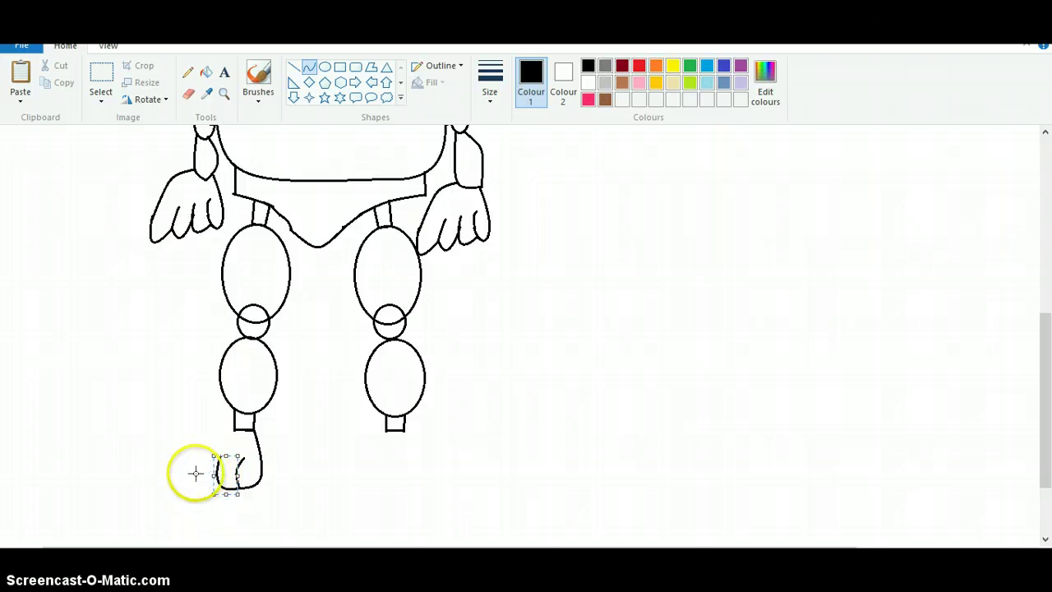
pyautogui.click(212, 478)
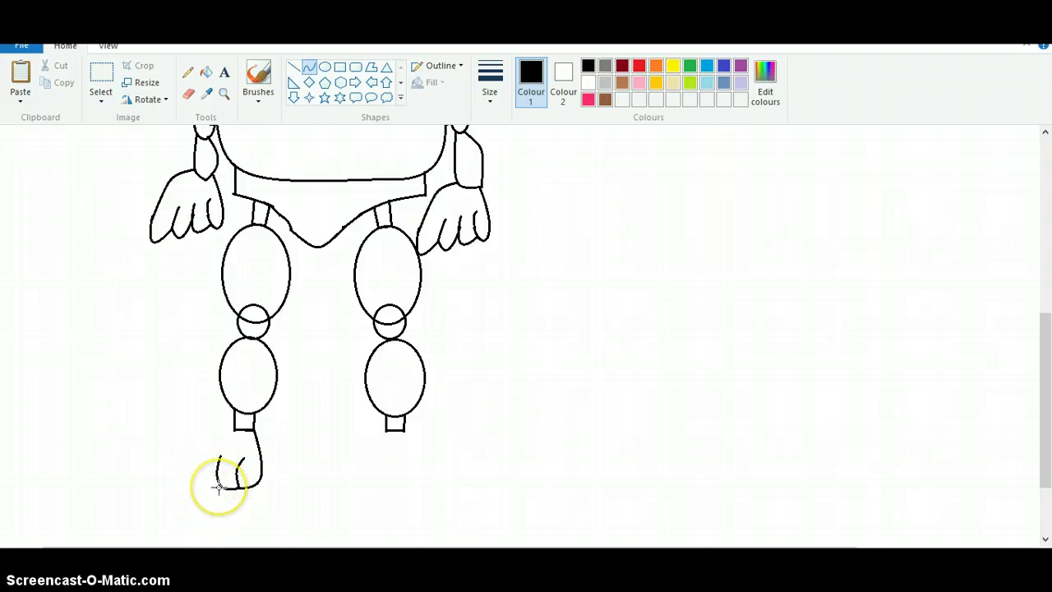
pyautogui.moveTo(218, 487)
pyautogui.mouseDown()
pyautogui.moveTo(199, 460)
pyautogui.moveTo(193, 495)
pyautogui.moveTo(192, 486)
pyautogui.moveTo(219, 498)
pyautogui.mouseUp()
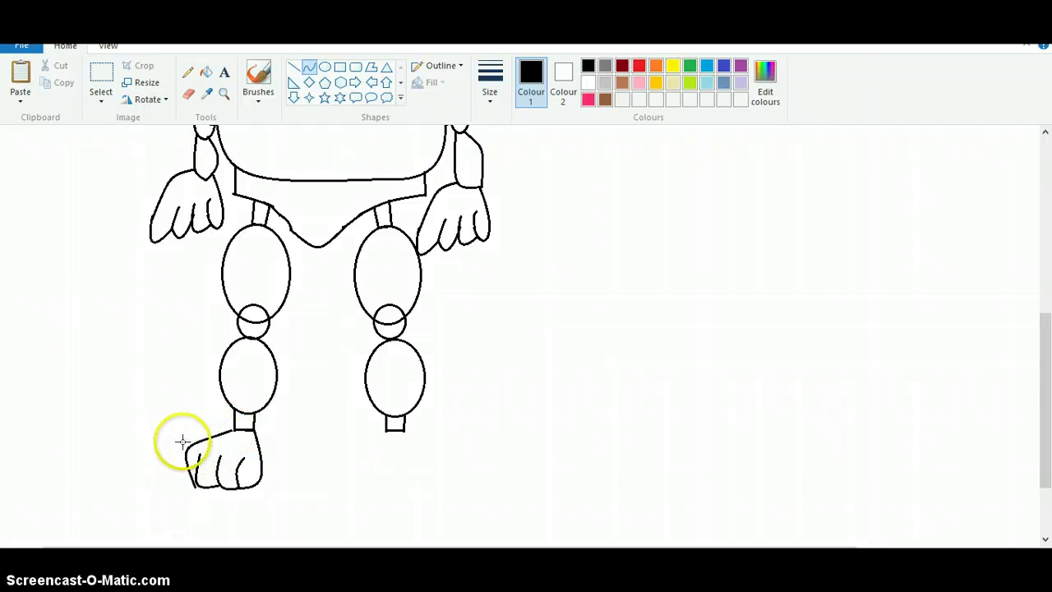
pyautogui.moveTo(178, 426); pyautogui.dragTo(231, 487)
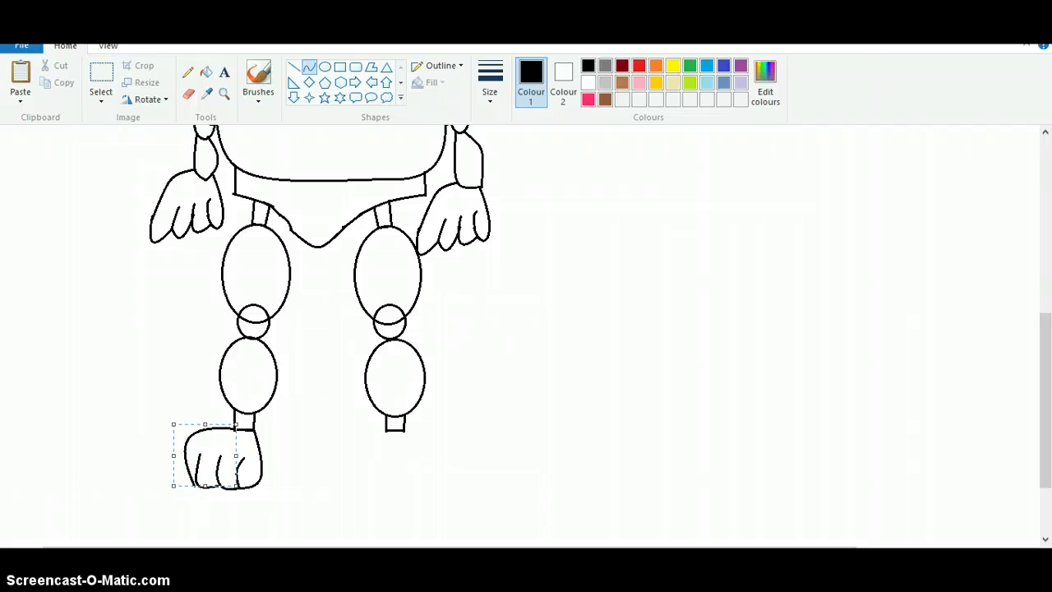
# Remove the wide outer curve of the left foot and redraw its outer side and top edge with tighter curves
pyautogui.press('Delete')
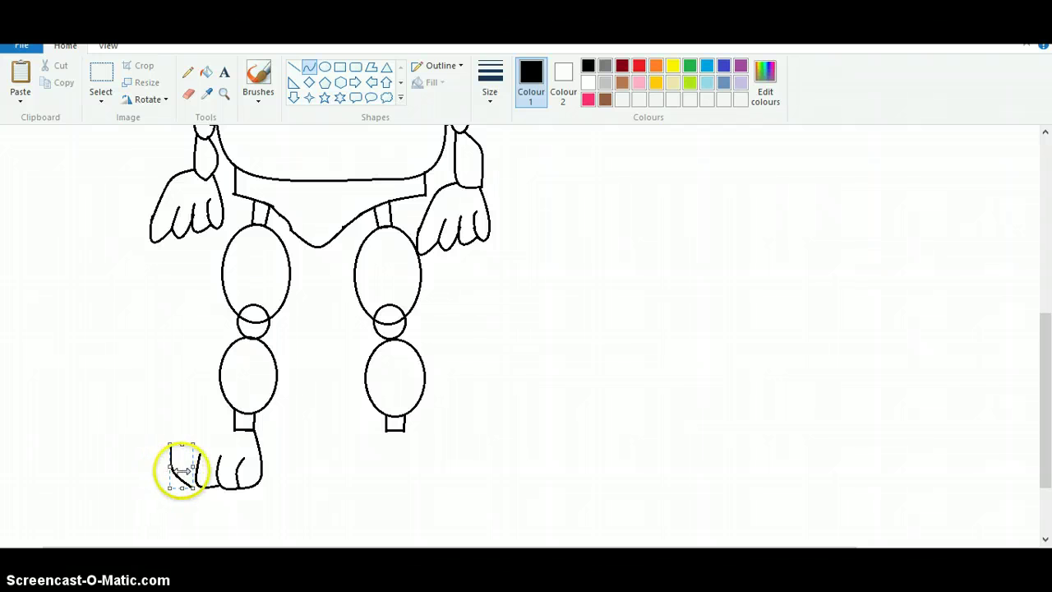
pyautogui.moveTo(183, 467); pyautogui.dragTo(195, 460)
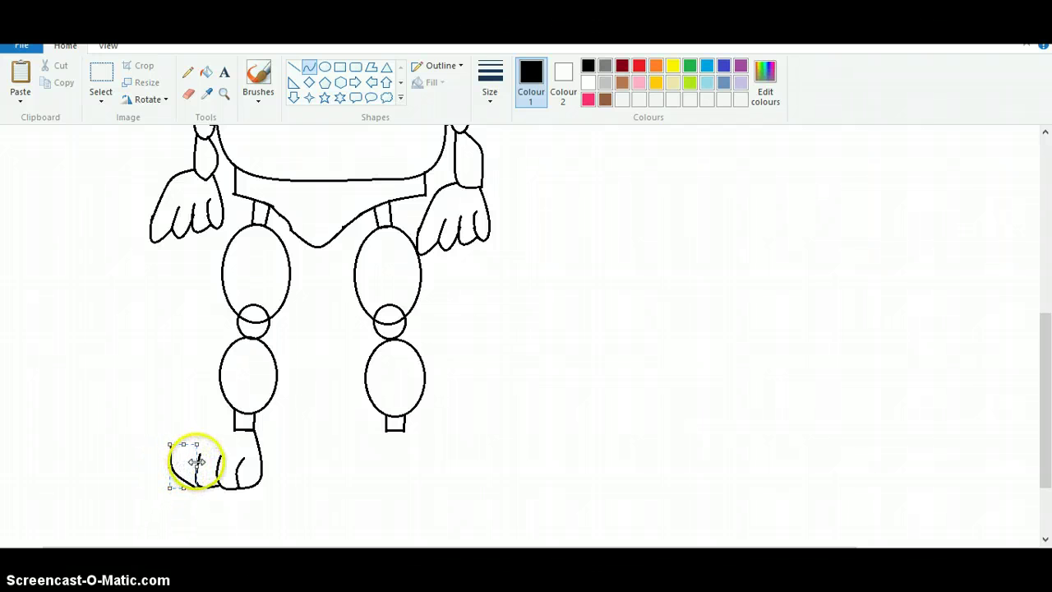
pyautogui.click(206, 498)
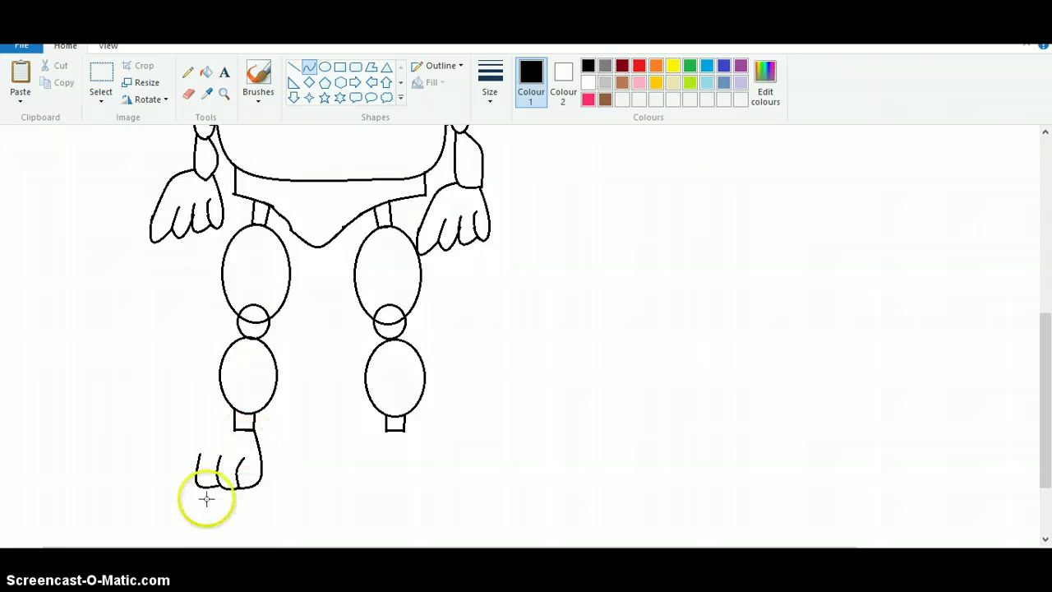
pyautogui.moveTo(186, 444)
pyautogui.mouseDown()
pyautogui.moveTo(188, 469)
pyautogui.moveTo(174, 472)
pyautogui.moveTo(178, 460)
pyautogui.mouseUp()
pyautogui.moveTo(235, 432); pyautogui.dragTo(187, 443)
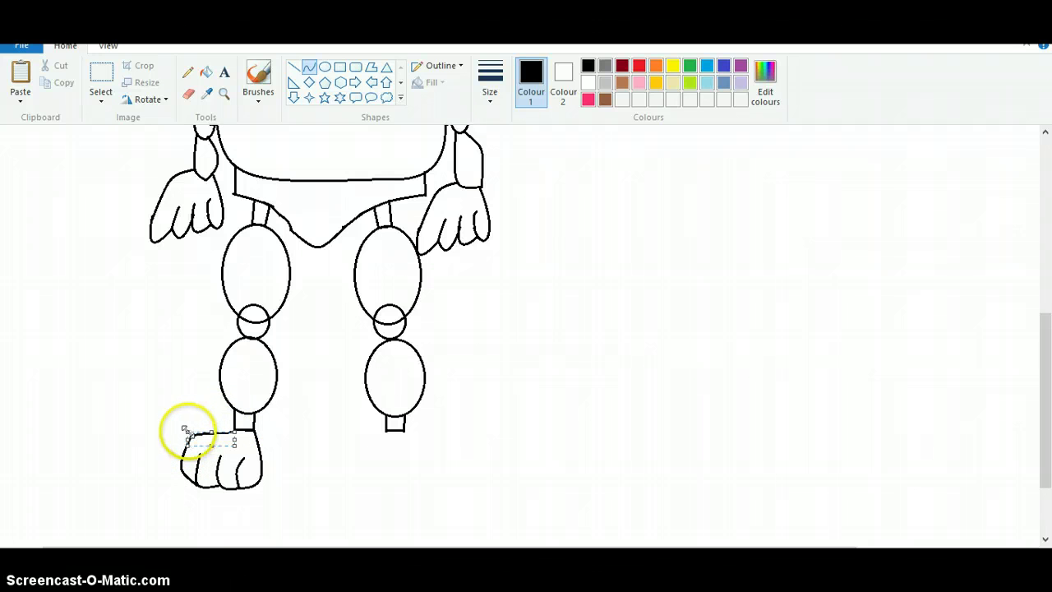
pyautogui.click(164, 393)
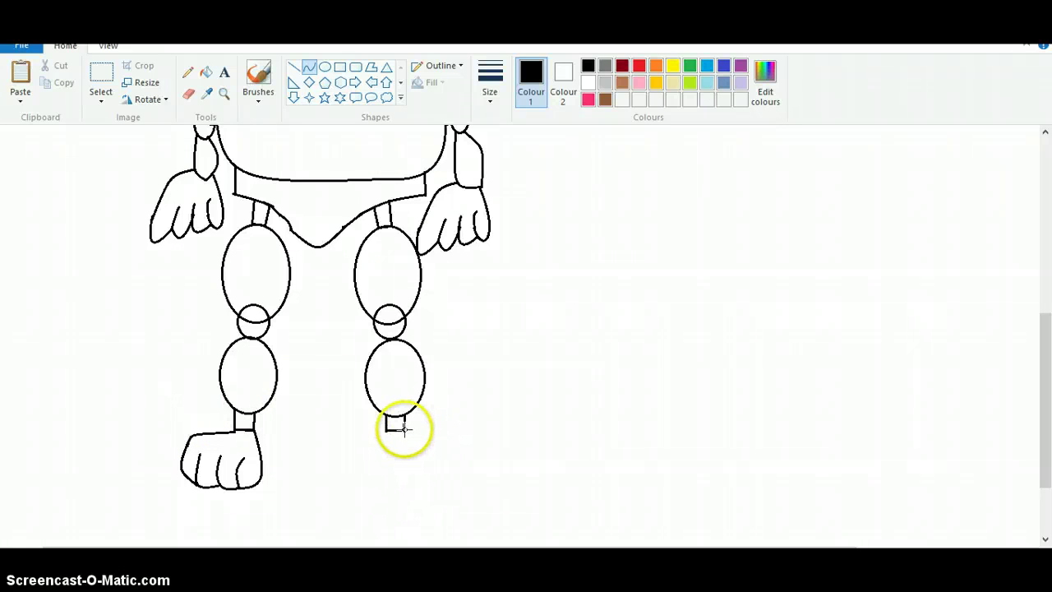
# Draw a matching rounded foot with three curved toe divisions beneath the right ankle, using the Curve tool
pyautogui.moveTo(404, 432); pyautogui.dragTo(378, 488)
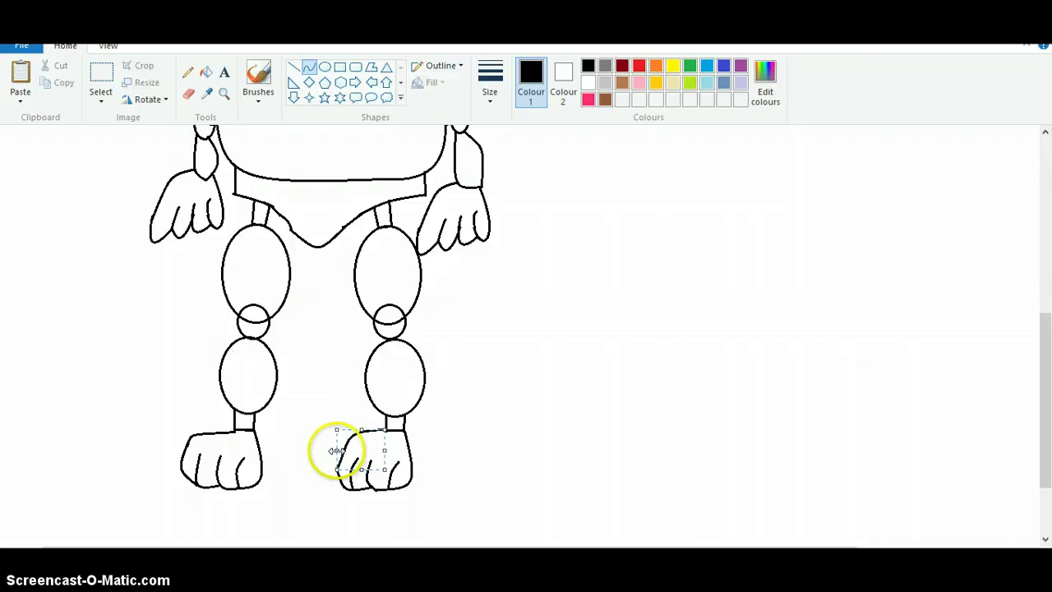
pyautogui.moveTo(334, 450); pyautogui.dragTo(331, 451)
# Erase the arm lines that cross the inside of both elbow ovals
pyautogui.click(223, 93)
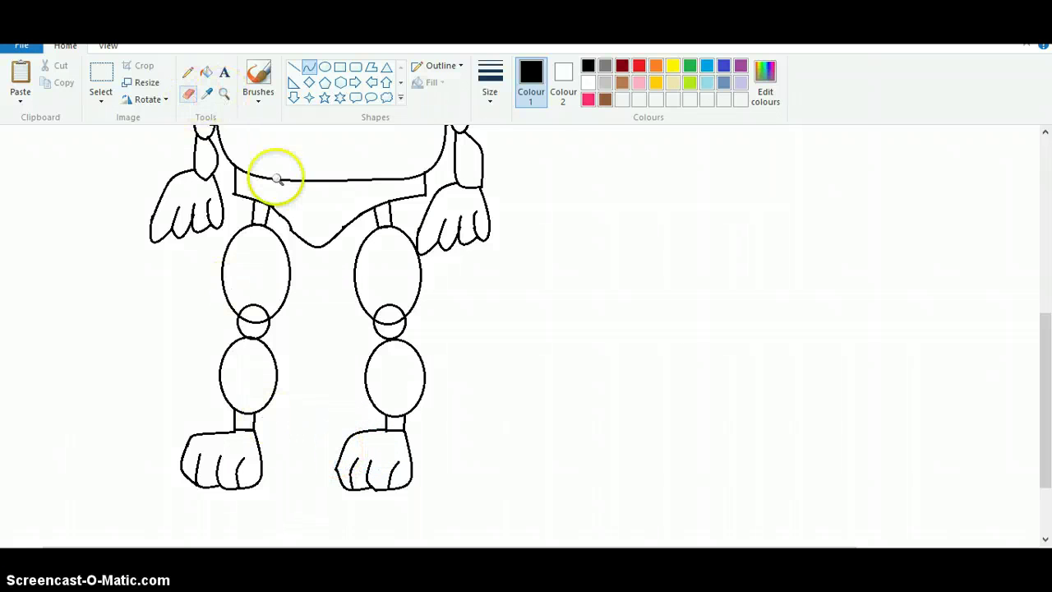
pyautogui.rightClick(321, 254)
pyautogui.click(308, 253)
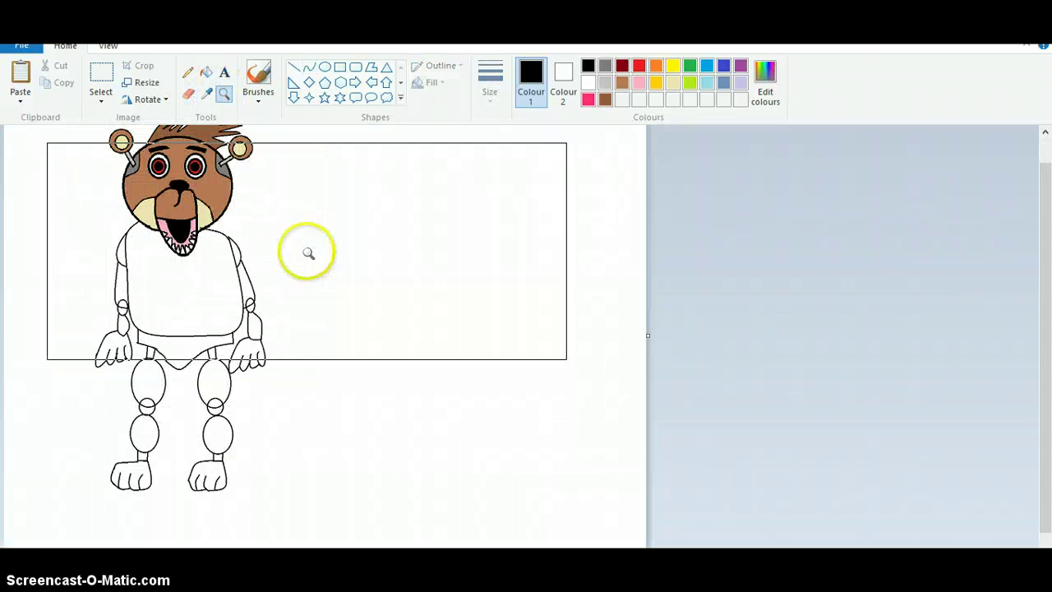
pyautogui.scroll(2, 1033, 223)
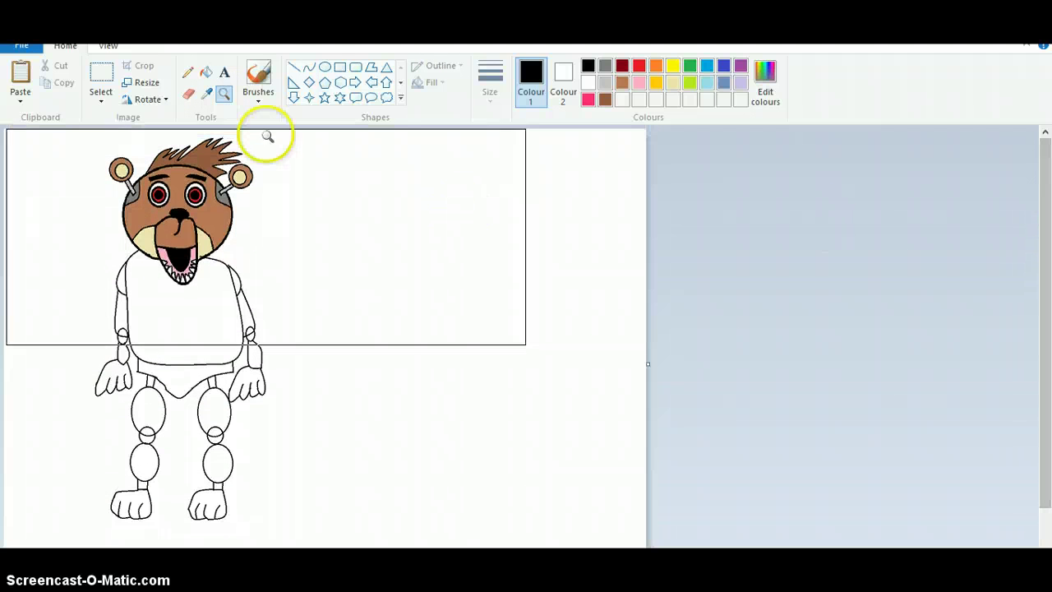
pyautogui.click(122, 367)
pyautogui.click(319, 284)
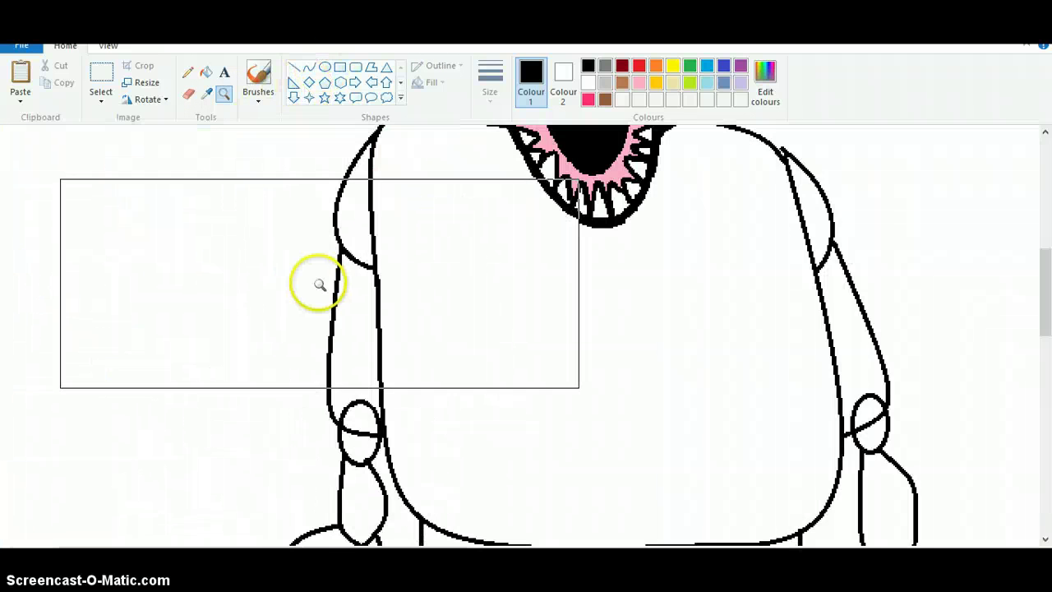
pyautogui.click(292, 378)
pyautogui.click(188, 93)
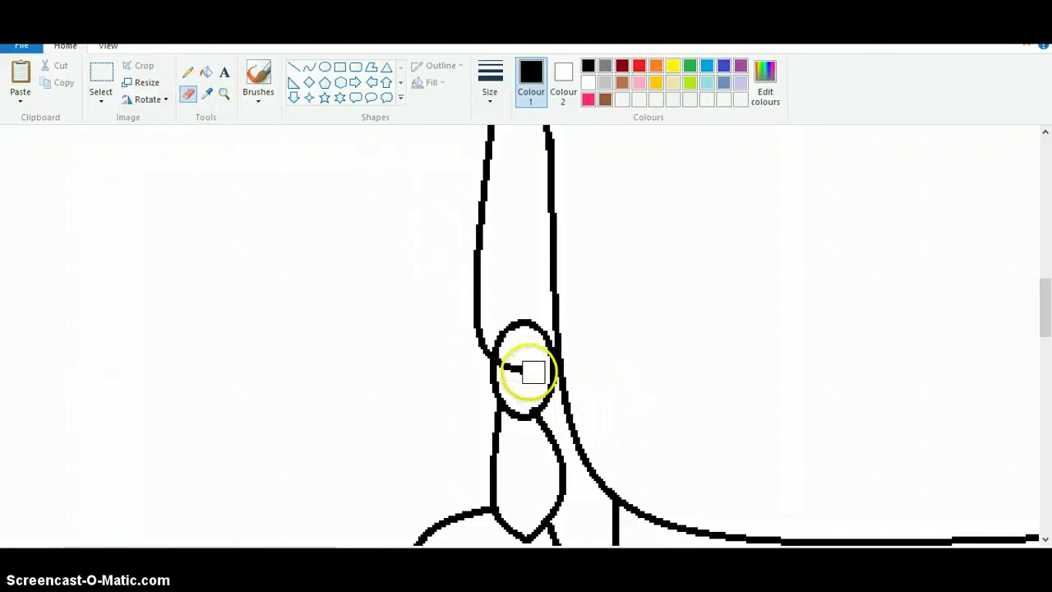
pyautogui.moveTo(532, 372); pyautogui.dragTo(514, 372)
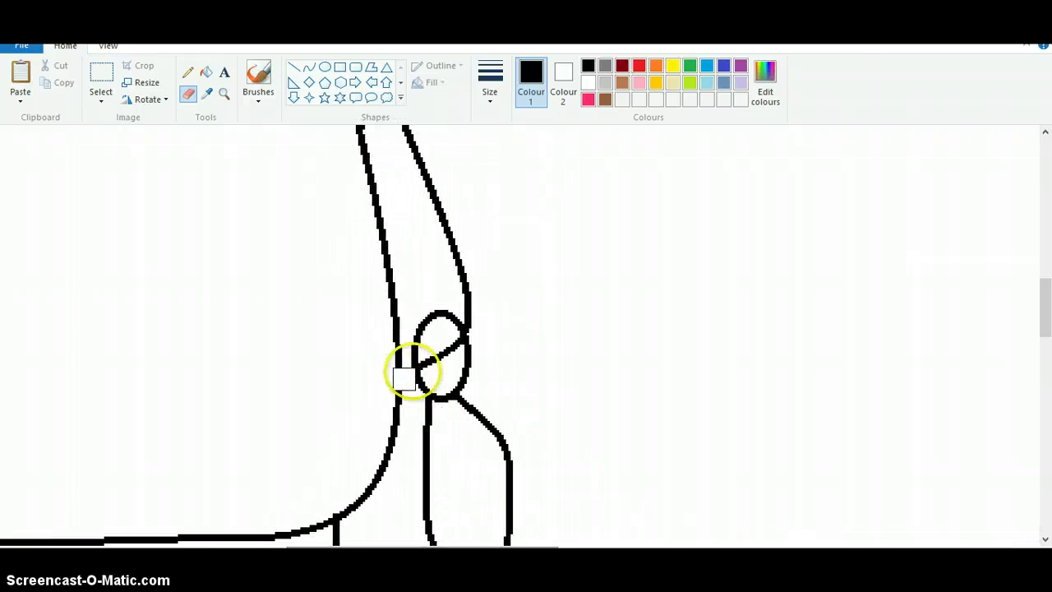
pyautogui.moveTo(403, 378); pyautogui.dragTo(441, 358)
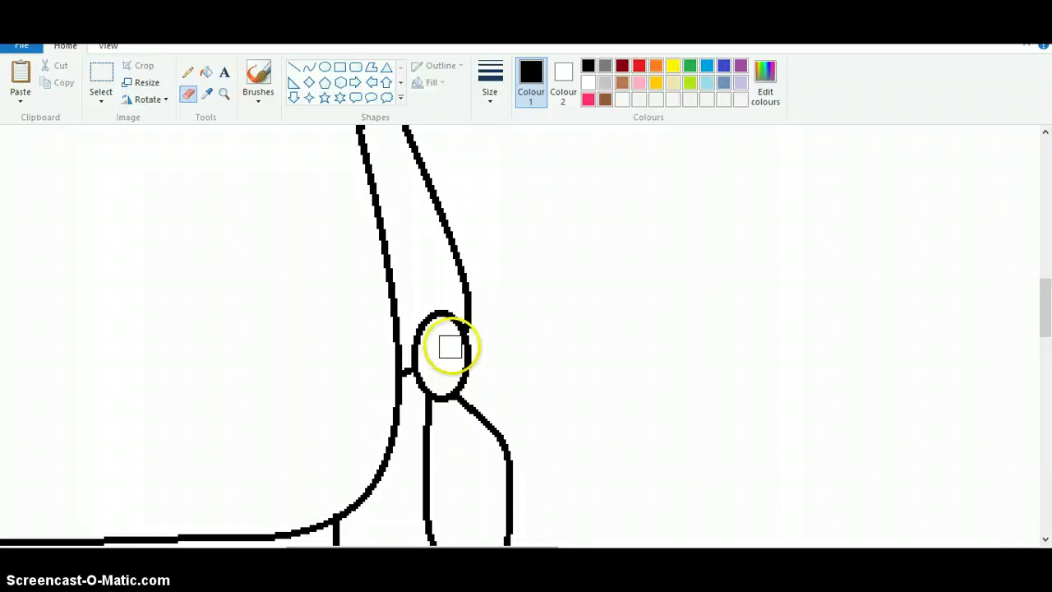
# Erase the thigh outlines that cross the inside of both knee circles
pyautogui.moveTo(1044, 304); pyautogui.dragTo(1037, 364)
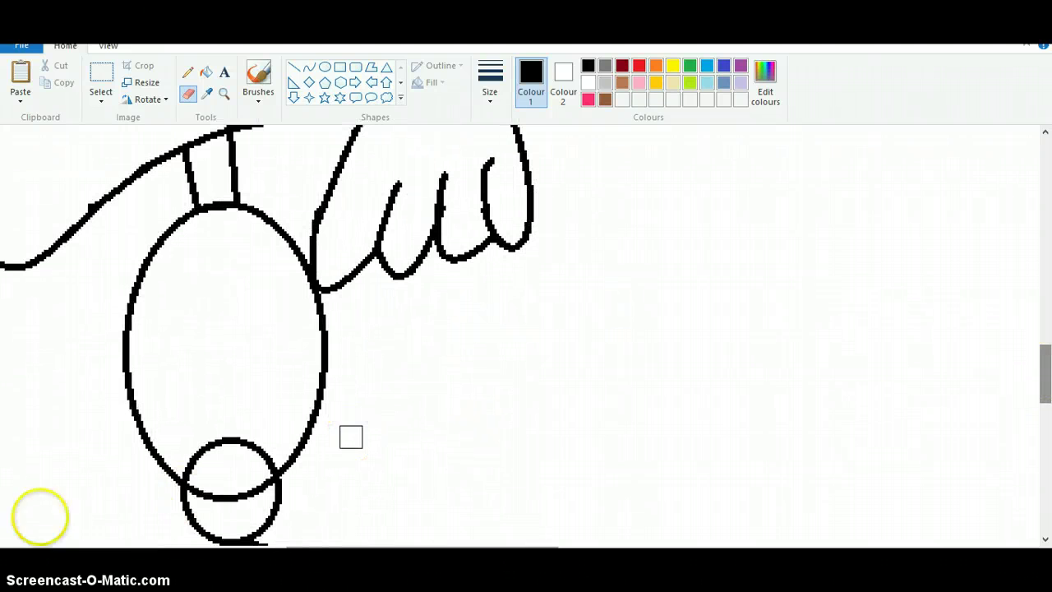
pyautogui.moveTo(203, 495)
pyautogui.mouseDown()
pyautogui.moveTo(223, 501)
pyautogui.moveTo(264, 486)
pyautogui.moveTo(205, 485)
pyautogui.mouseUp()
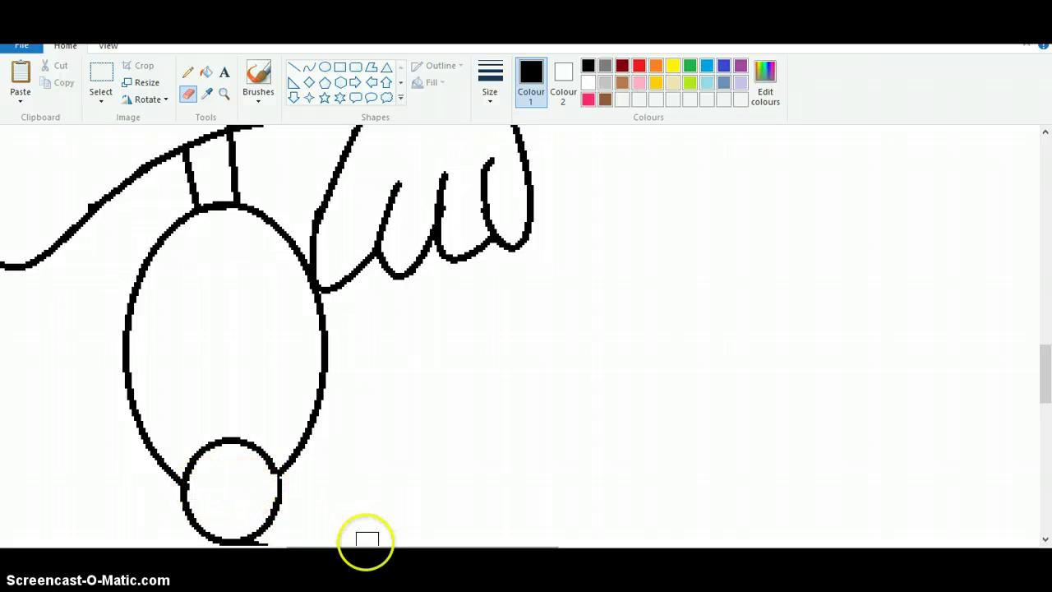
pyautogui.hscroll(-8, 526, 337)
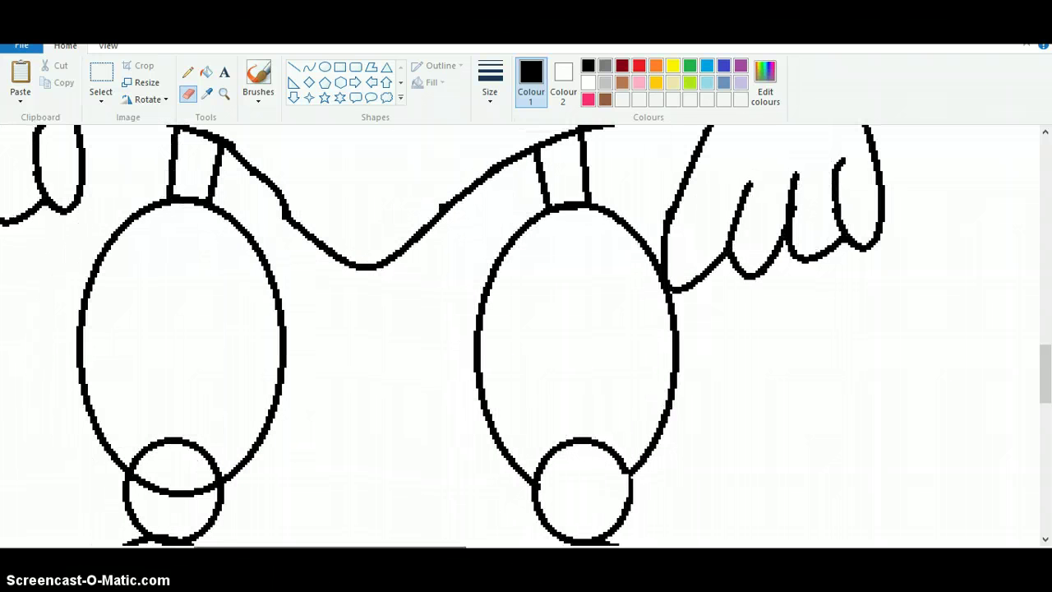
pyautogui.click(205, 516)
pyautogui.moveTo(169, 486)
pyautogui.mouseDown()
pyautogui.moveTo(203, 485)
pyautogui.moveTo(152, 485)
pyautogui.mouseUp()
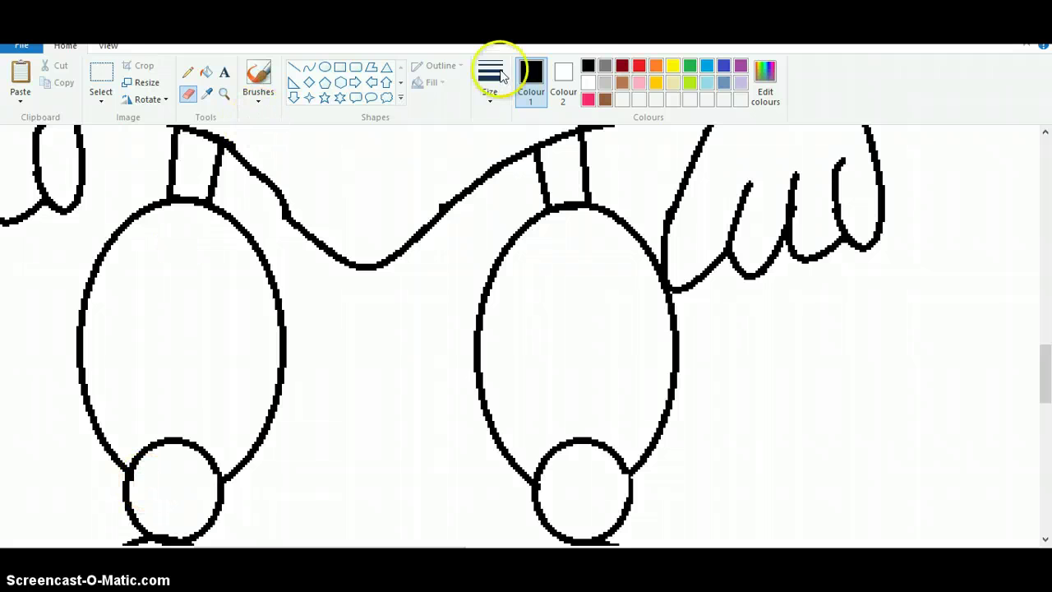
# Fill both knee circles with light grey
pyautogui.click(605, 83)
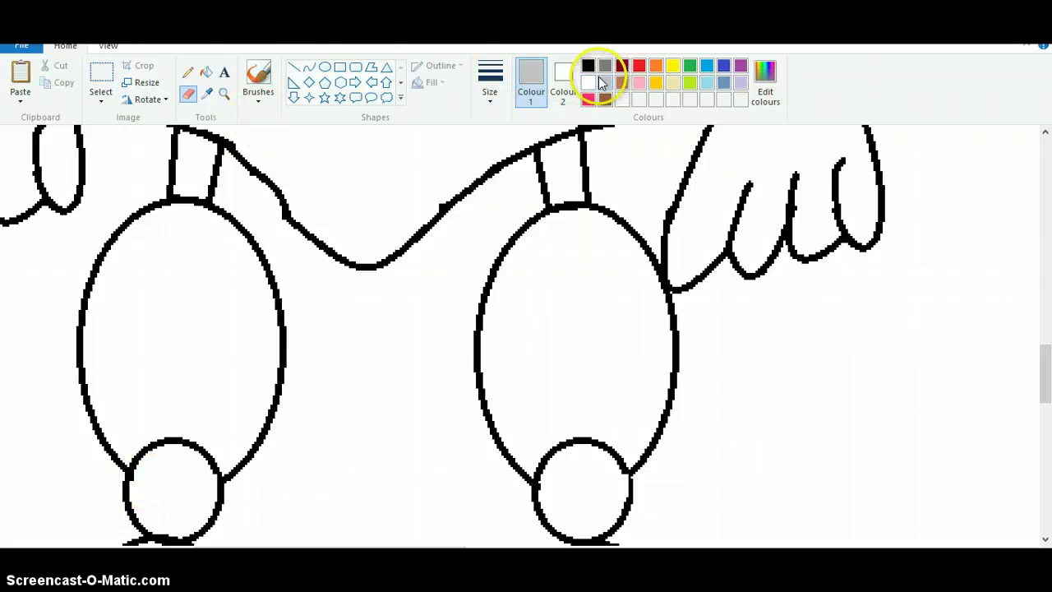
pyautogui.click(205, 72)
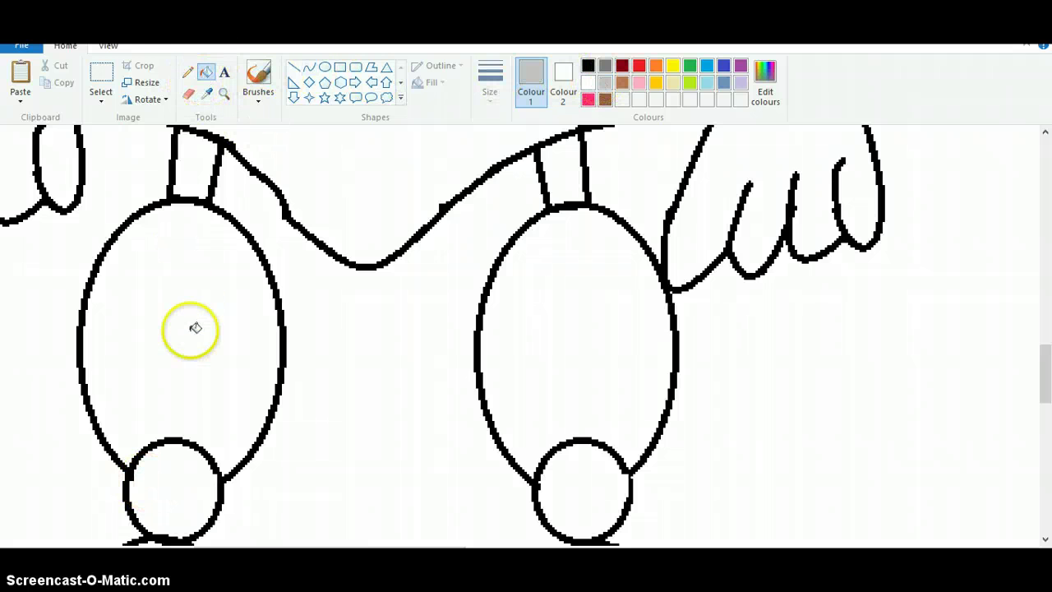
pyautogui.click(183, 503)
pyautogui.click(615, 498)
# Try filling the white rings of both eyes with black, and undo the fills
pyautogui.moveTo(1045, 354); pyautogui.dragTo(1040, 198)
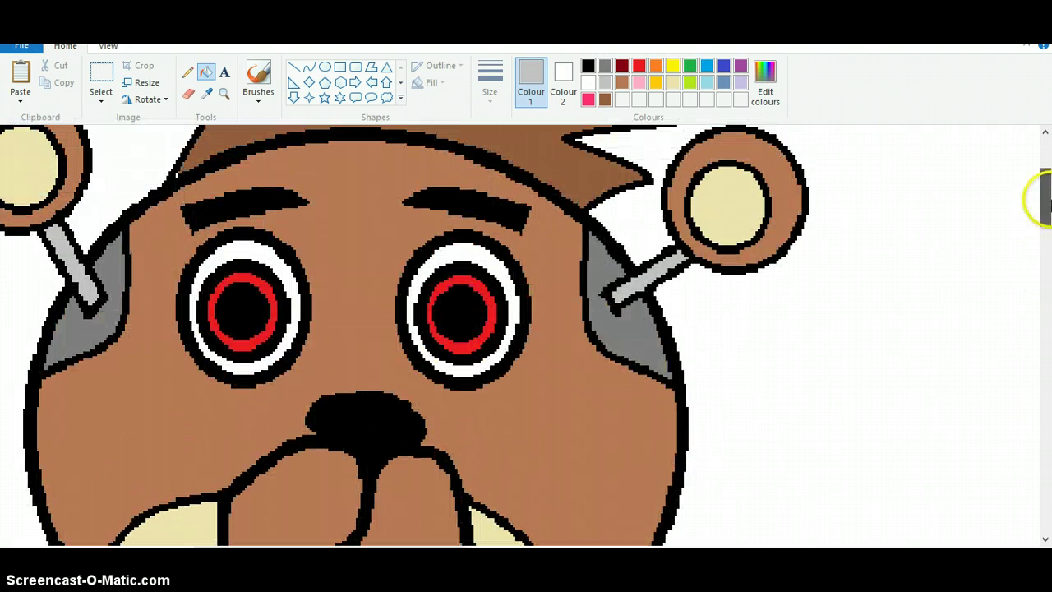
pyautogui.click(590, 68)
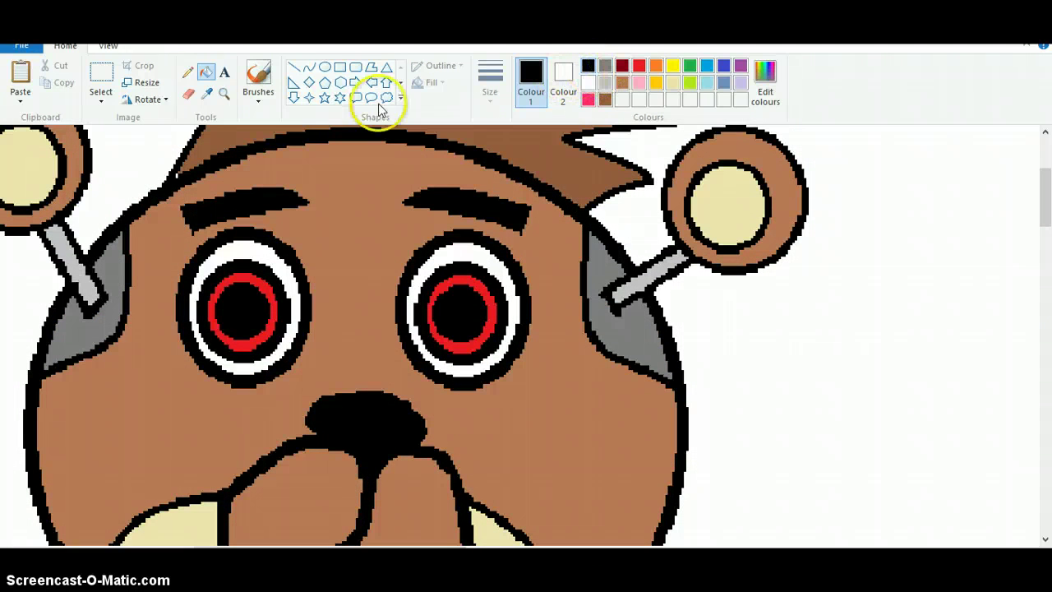
pyautogui.click(470, 247)
pyautogui.click(269, 254)
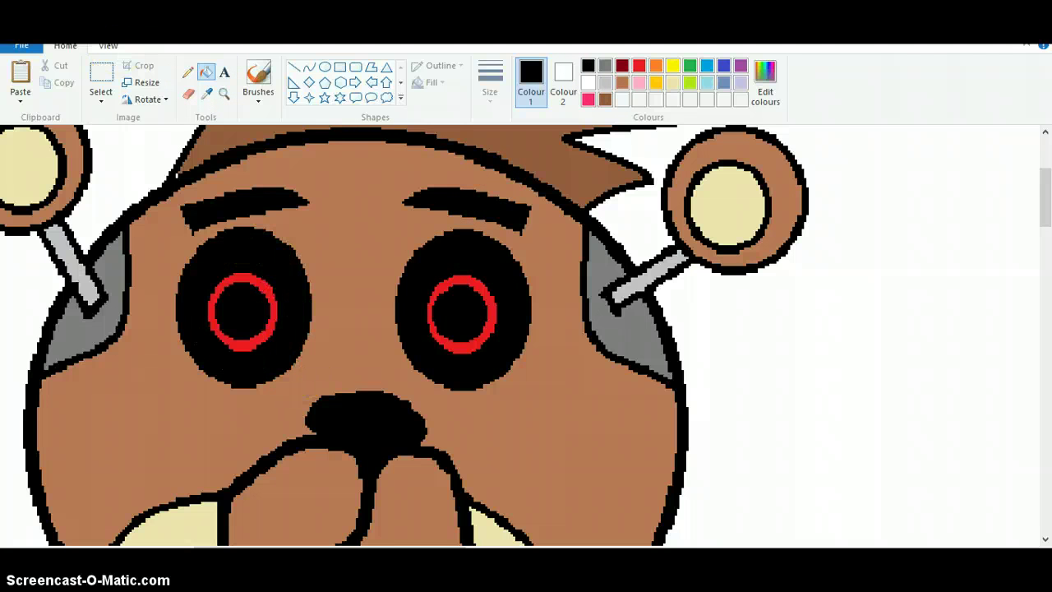
pyautogui.hotkey('ctrl', 'z')
pyautogui.hotkey('ctrl', 'z')
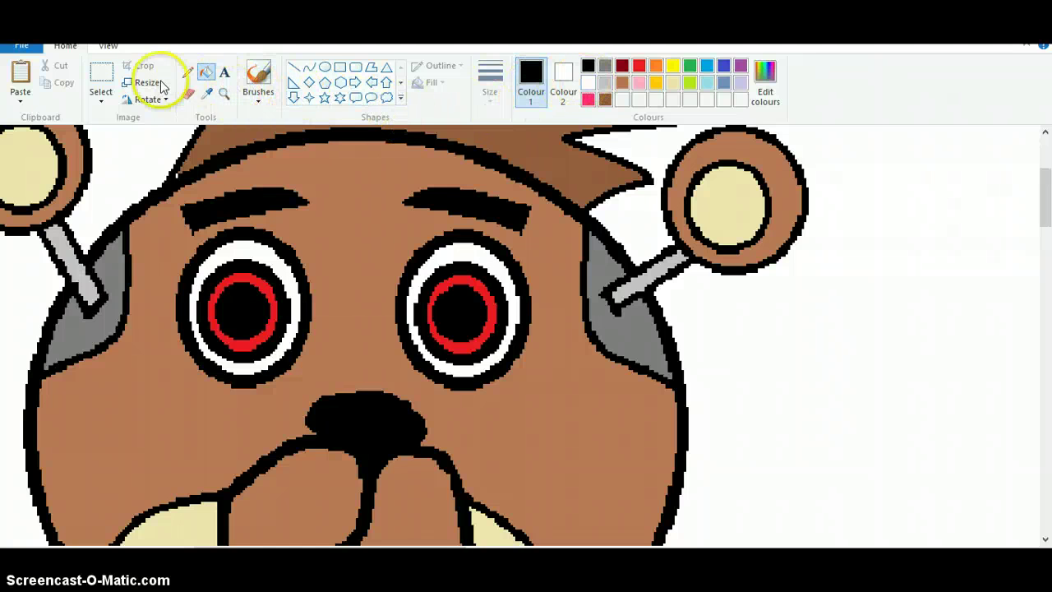
# Try filling the black outer outlines of both eyes with white, and undo the fills
pyautogui.click(588, 83)
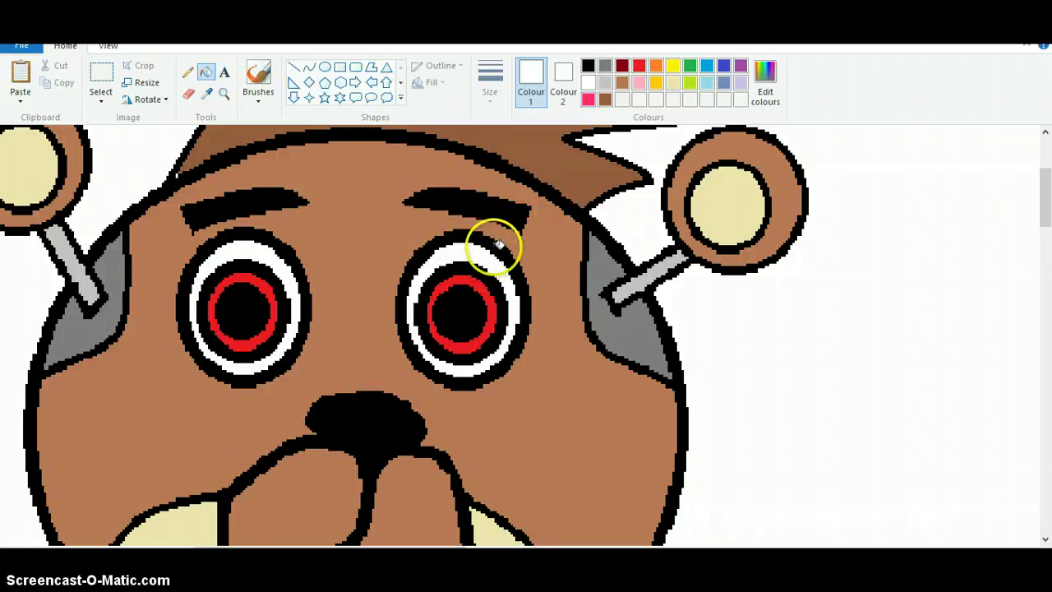
pyautogui.click(497, 244)
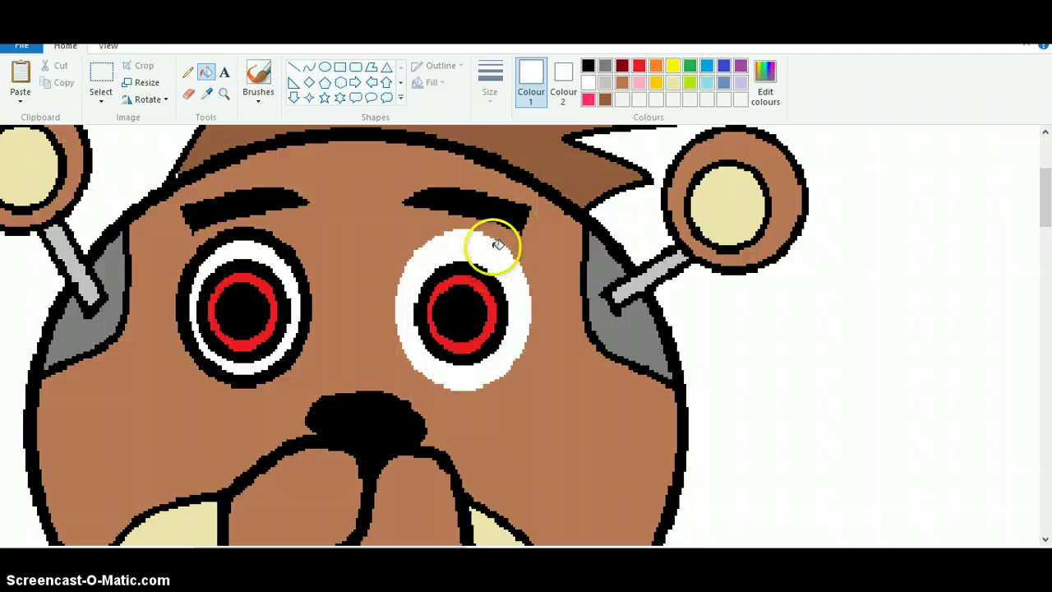
pyautogui.click(296, 257)
pyautogui.hotkey('ctrl', 'z')
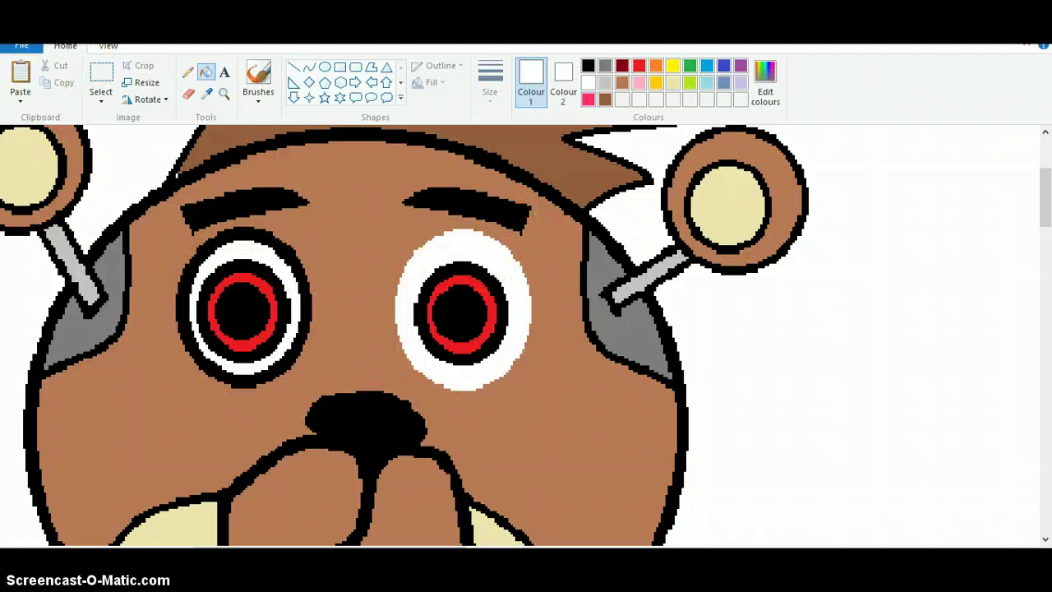
pyautogui.hotkey('ctrl', 'z')
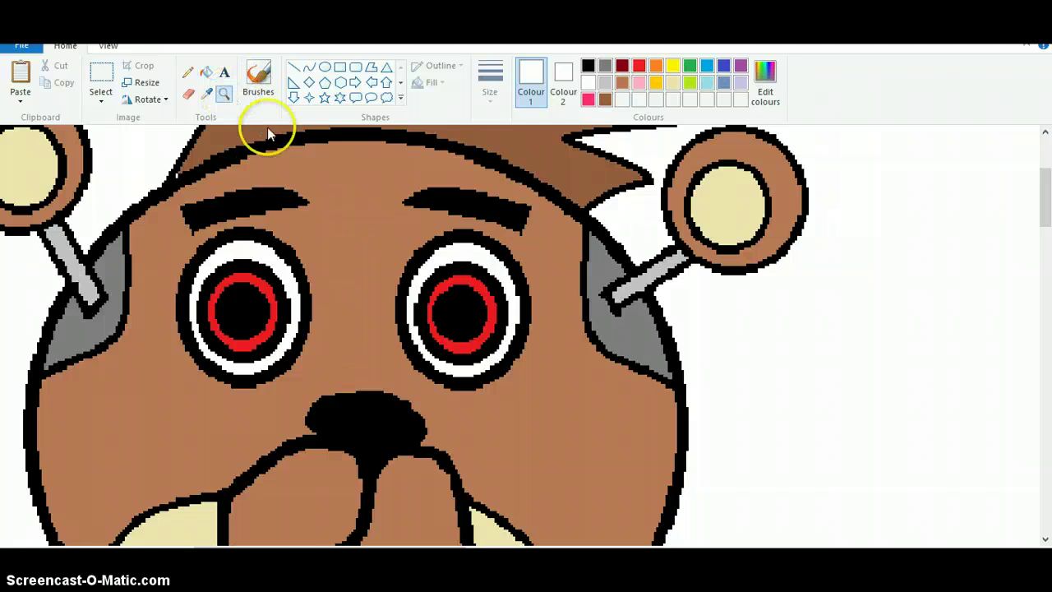
# Draw a tall black arch-shaped curve rising from the torso's bottom edge and widen it towards the torso's right side
pyautogui.rightClick(321, 176)
pyautogui.click(822, 428)
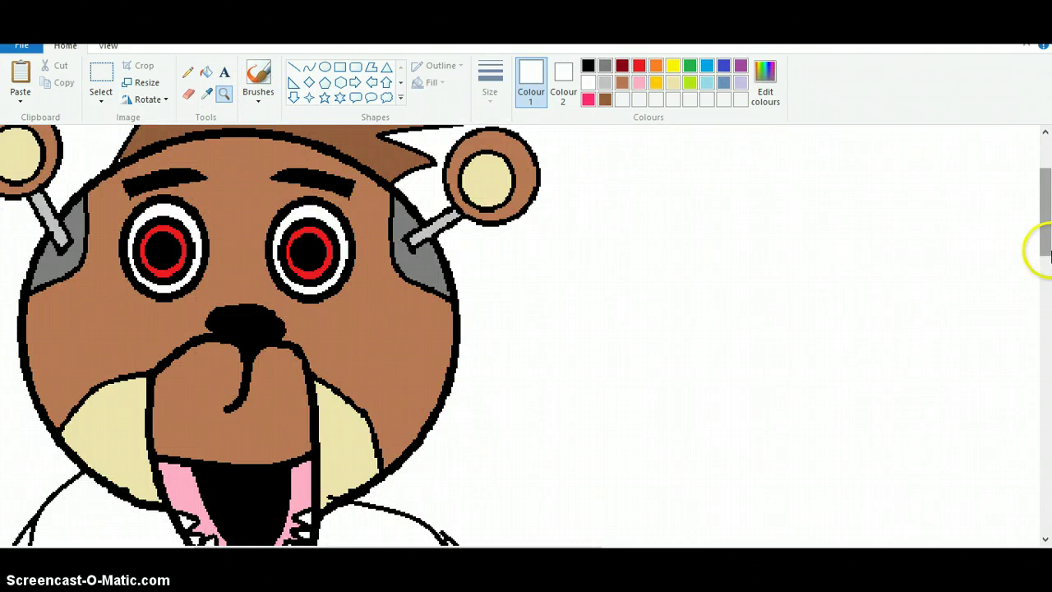
pyautogui.moveTo(1048, 253); pyautogui.dragTo(1037, 339)
pyautogui.click(308, 70)
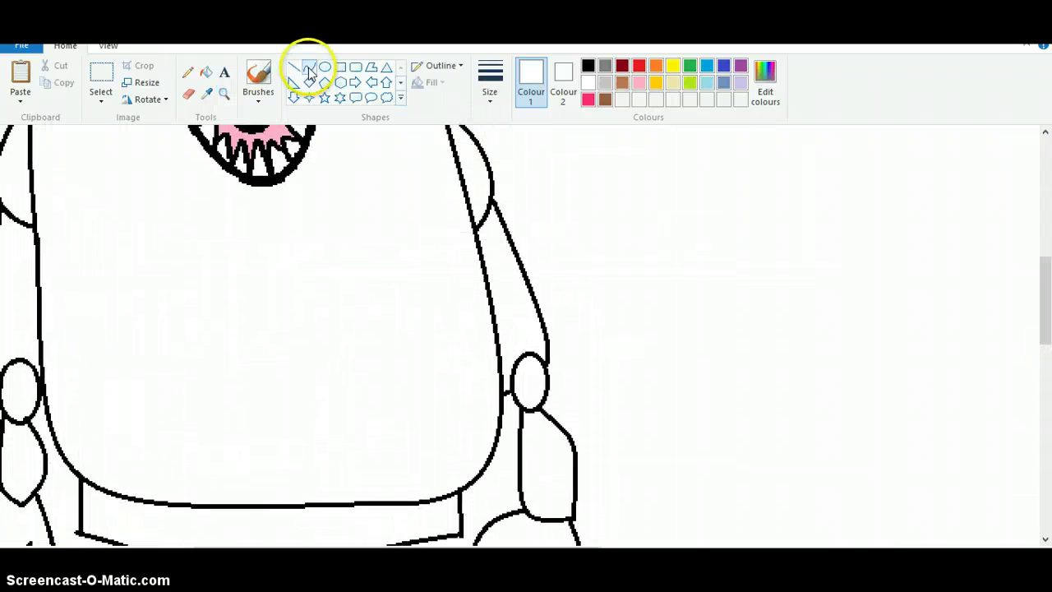
pyautogui.click(588, 67)
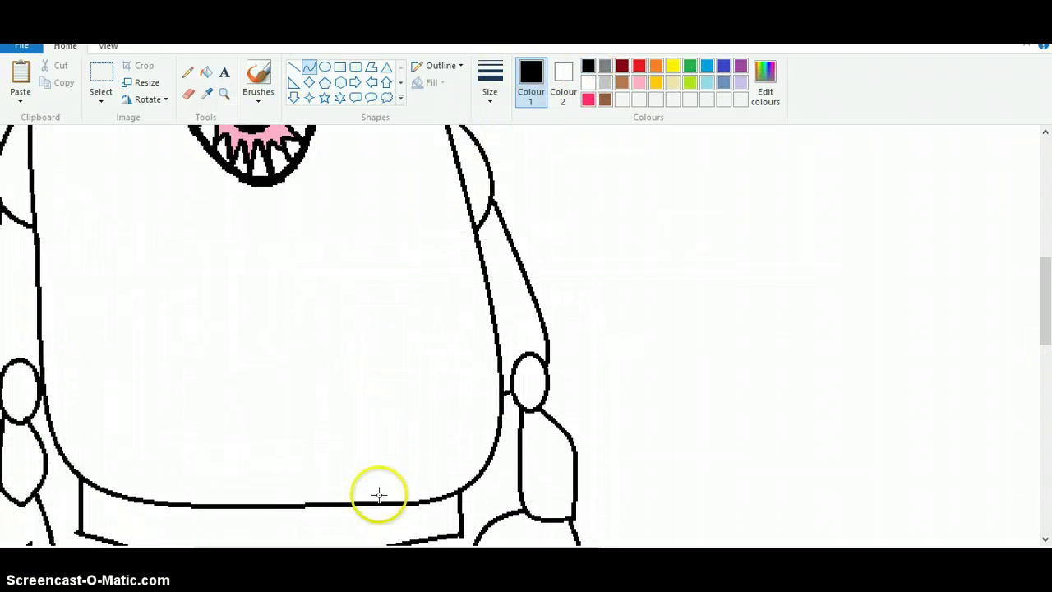
pyautogui.moveTo(376, 501); pyautogui.dragTo(213, 503)
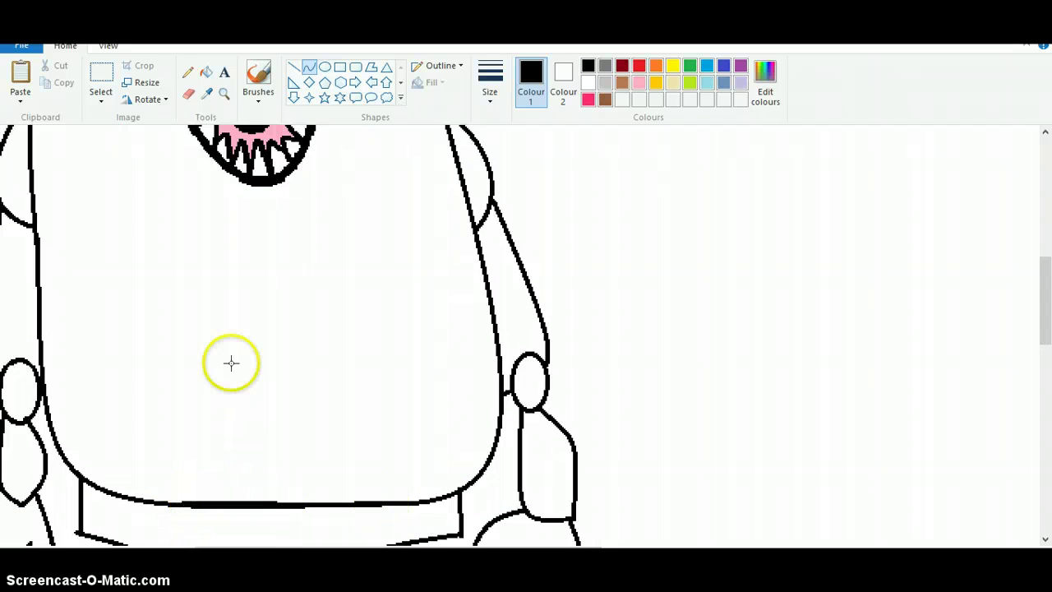
pyautogui.moveTo(230, 362)
pyautogui.mouseDown()
pyautogui.moveTo(212, 289)
pyautogui.moveTo(257, 222)
pyautogui.moveTo(221, 188)
pyautogui.moveTo(328, 223)
pyautogui.moveTo(329, 209)
pyautogui.moveTo(119, 200)
pyautogui.moveTo(120, 173)
pyautogui.moveTo(217, 147)
pyautogui.moveTo(222, 156)
pyautogui.moveTo(96, 184)
pyautogui.mouseUp()
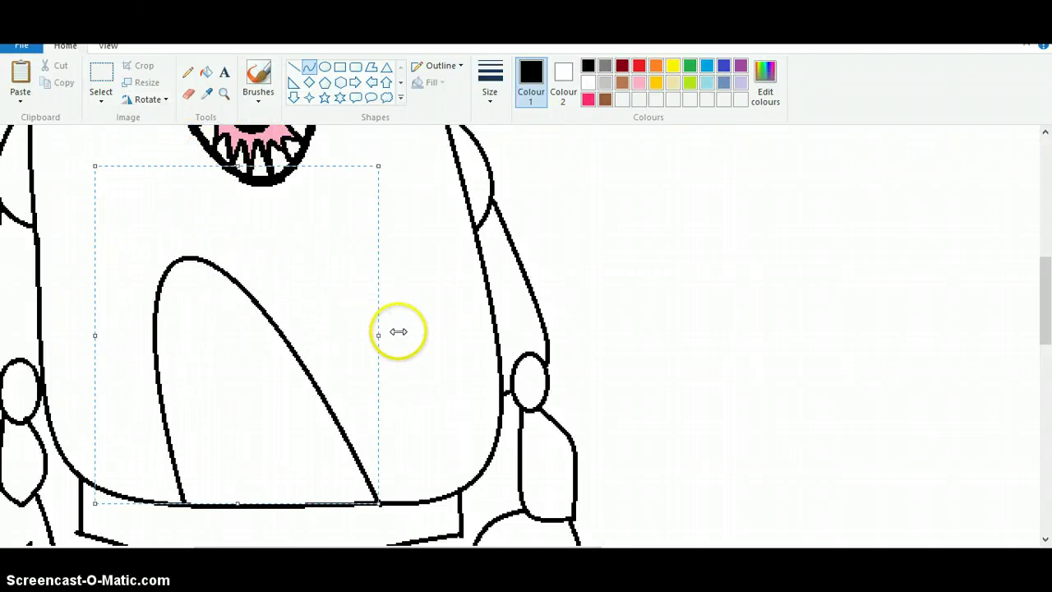
pyautogui.moveTo(379, 334); pyautogui.dragTo(440, 336)
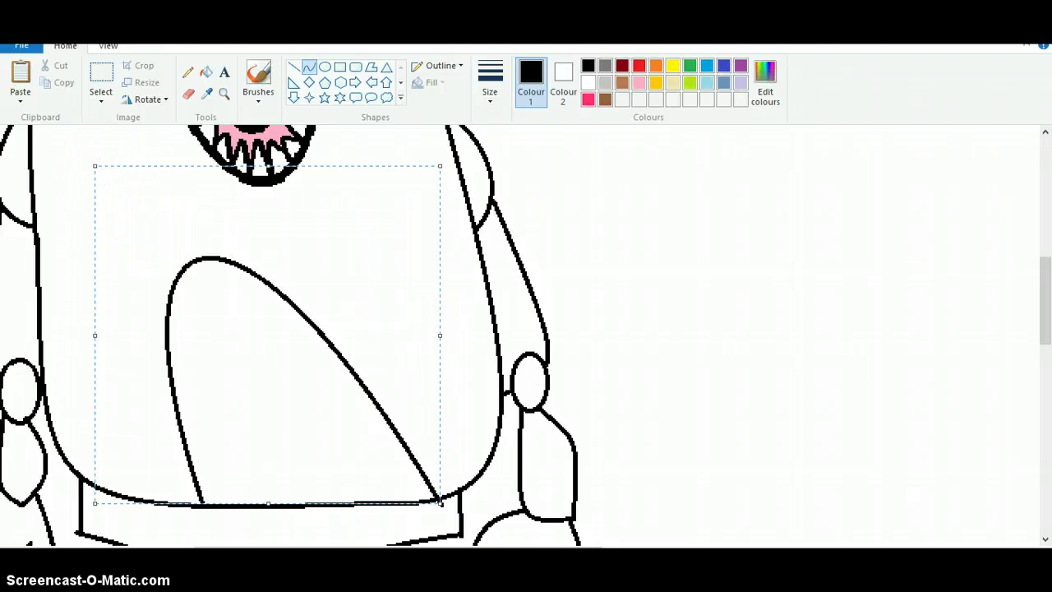
# Try rotating the torso arch right 90°, and rotate it back left 90°
pyautogui.click(147, 99)
pyautogui.click(164, 121)
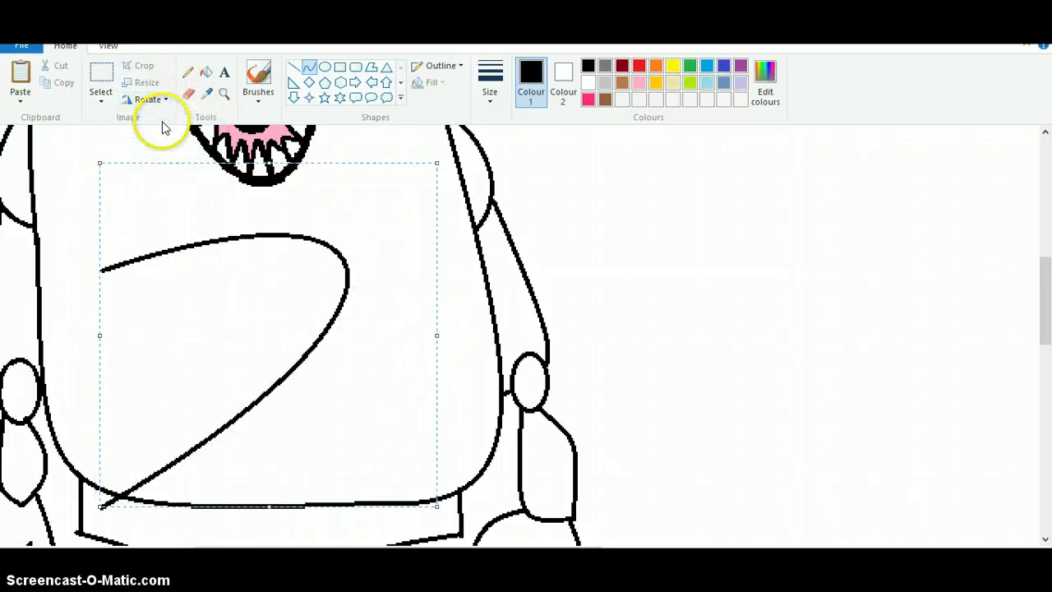
pyautogui.click(147, 99)
pyautogui.click(169, 134)
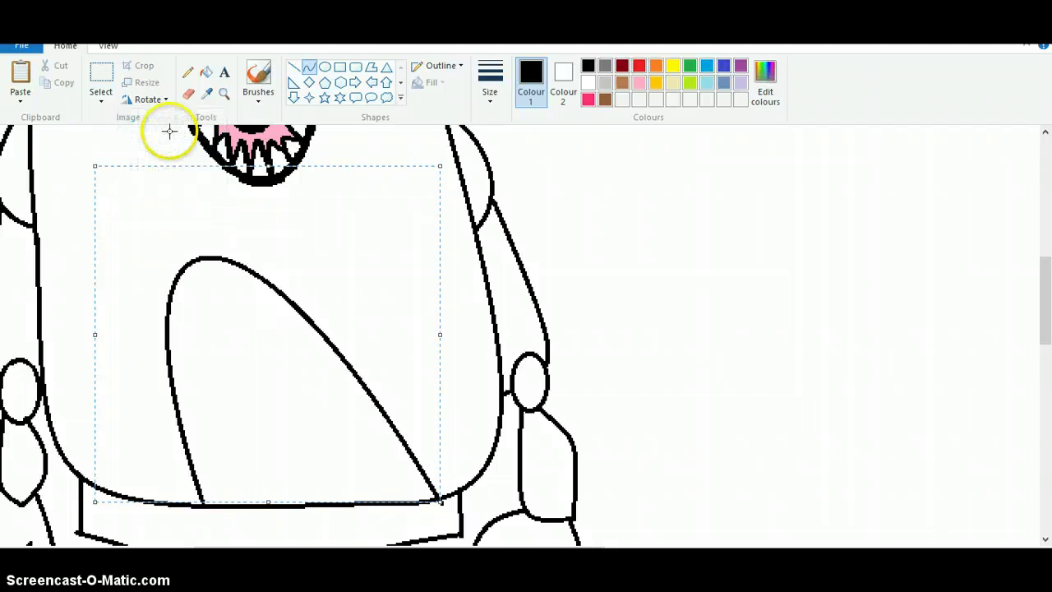
# Flip the torso arch horizontally, and delete it
pyautogui.click(155, 100)
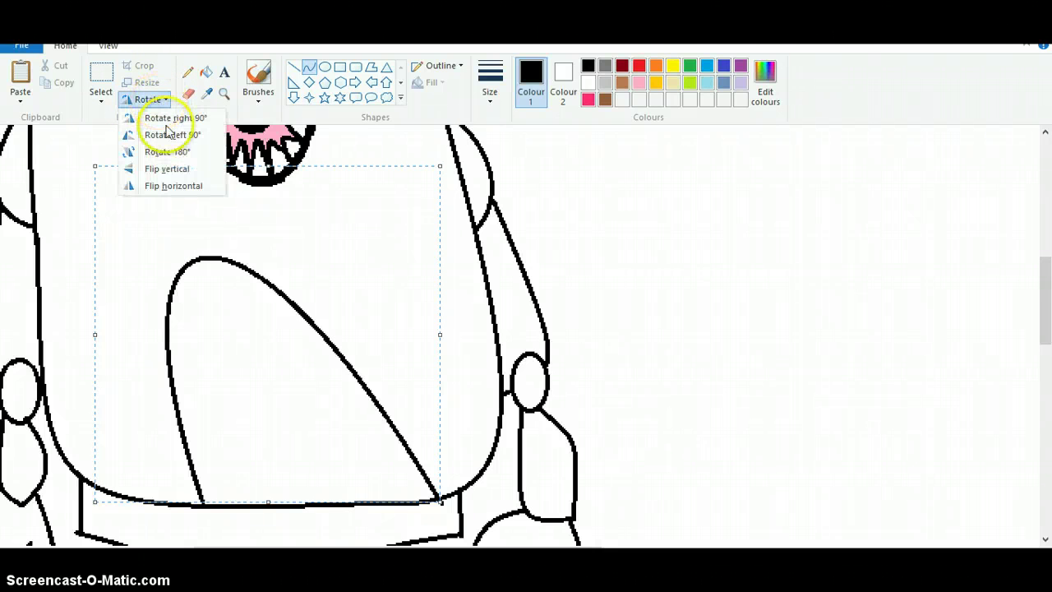
pyautogui.click(182, 186)
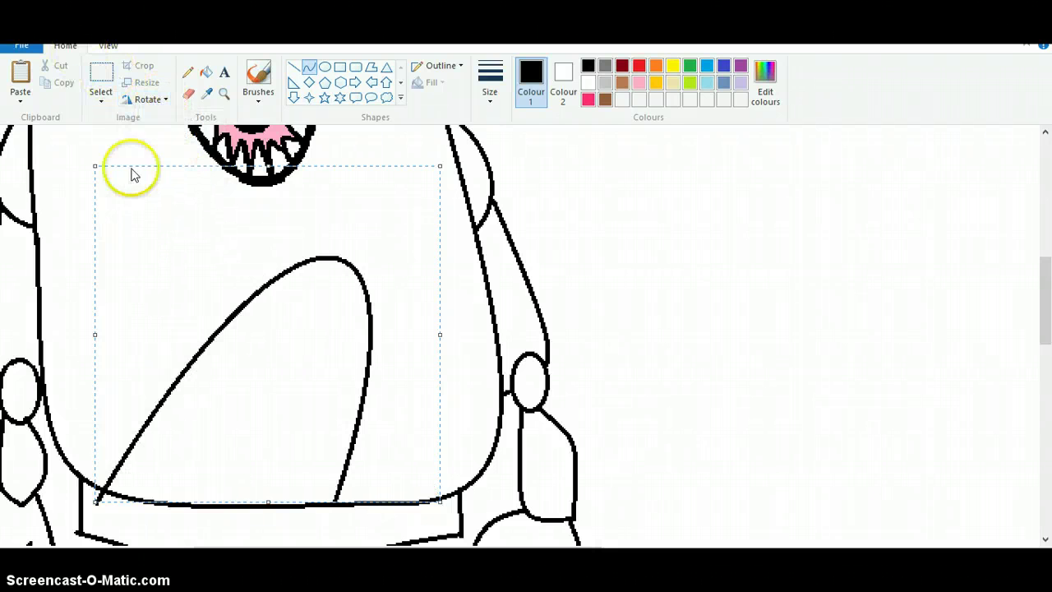
pyautogui.press('Delete')
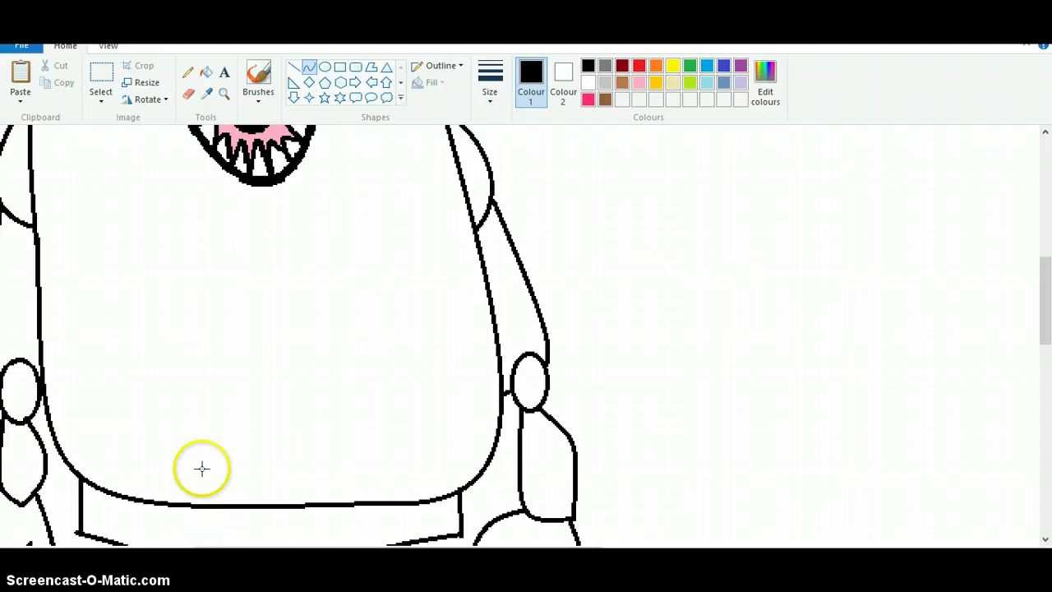
# Try outlining the belly with a widened curve rising from the torso's bottom edge and a second curve closing its right side, and undo both
pyautogui.moveTo(188, 501); pyautogui.dragTo(153, 139)
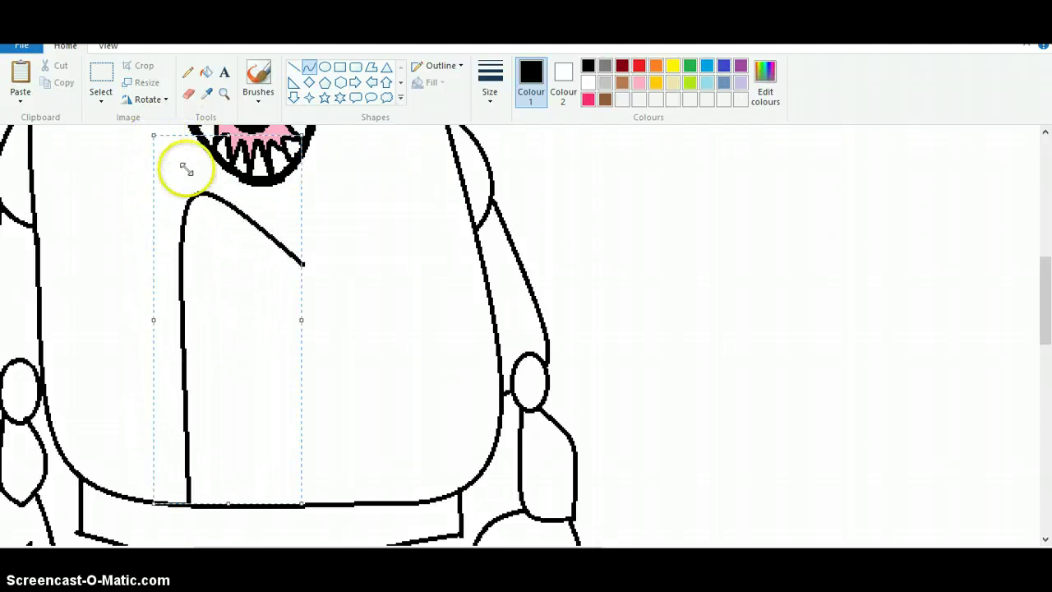
pyautogui.moveTo(305, 316); pyautogui.dragTo(343, 313)
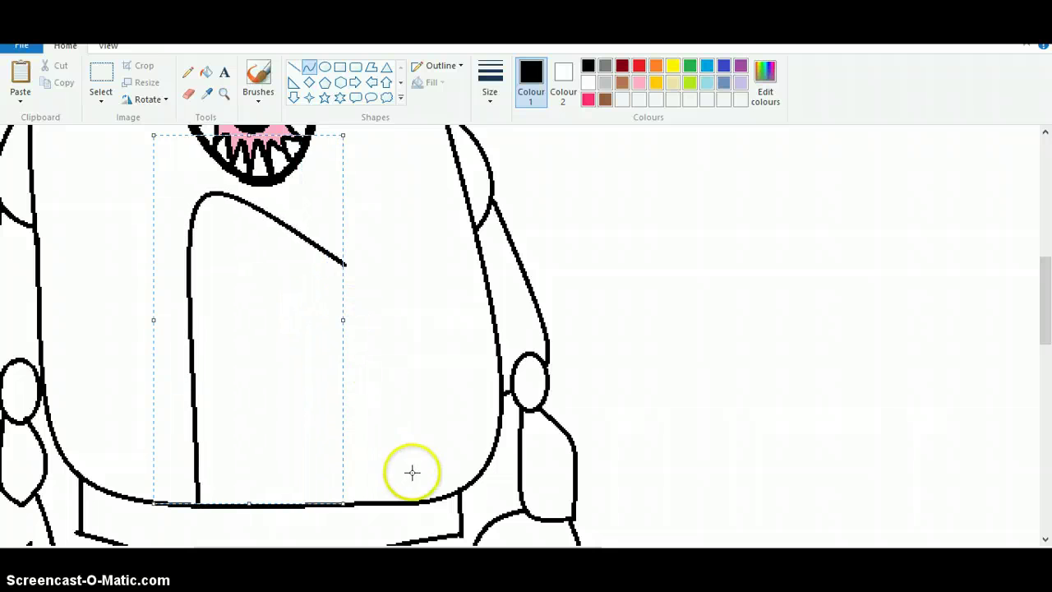
pyautogui.click(427, 495)
pyautogui.moveTo(431, 499); pyautogui.dragTo(375, 293)
pyautogui.click(352, 280)
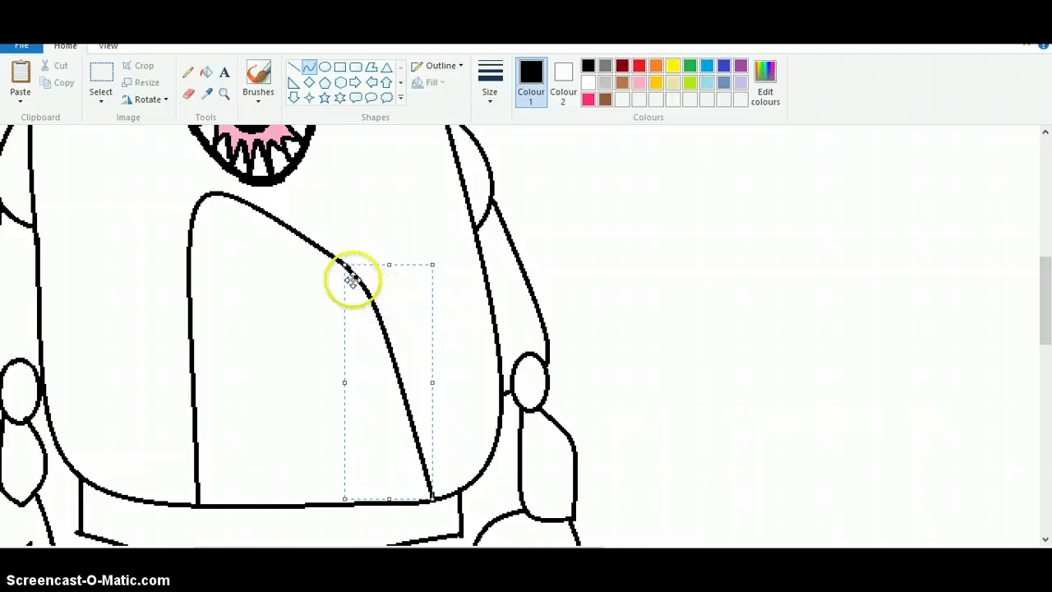
pyautogui.hotkey('ctrl', 'z')
pyautogui.hotkey('ctrl', 'z')
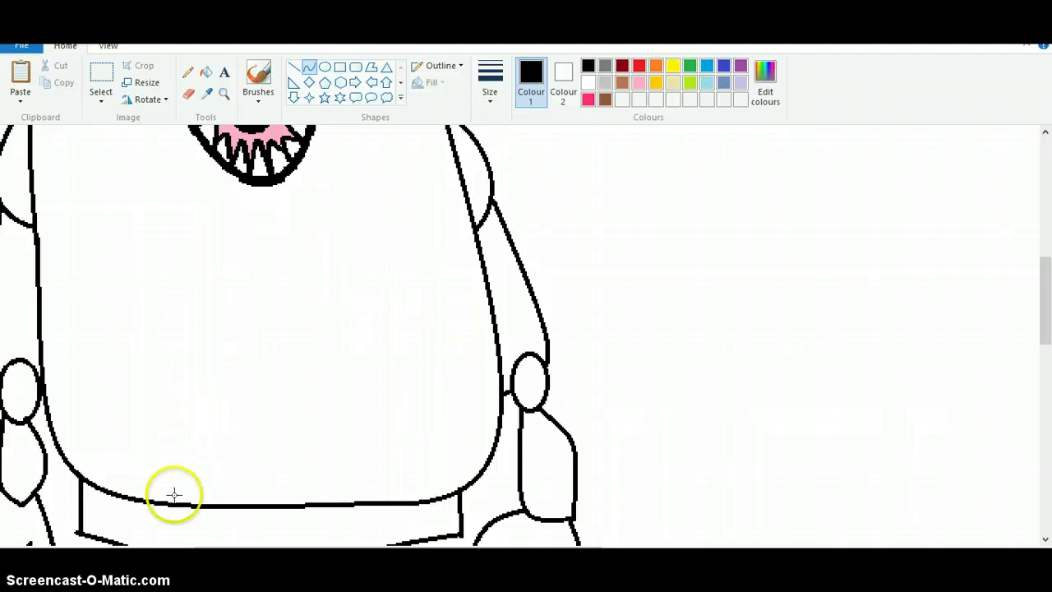
# Draw a closed black belly outline on the torso's bottom edge from two curves, peaking just below the mouth and sloping down to the right
pyautogui.moveTo(182, 503); pyautogui.dragTo(374, 282)
pyautogui.moveTo(312, 304)
pyautogui.mouseDown()
pyautogui.moveTo(255, 237)
pyautogui.moveTo(236, 171)
pyautogui.moveTo(197, 159)
pyautogui.moveTo(212, 144)
pyautogui.moveTo(192, 157)
pyautogui.mouseUp()
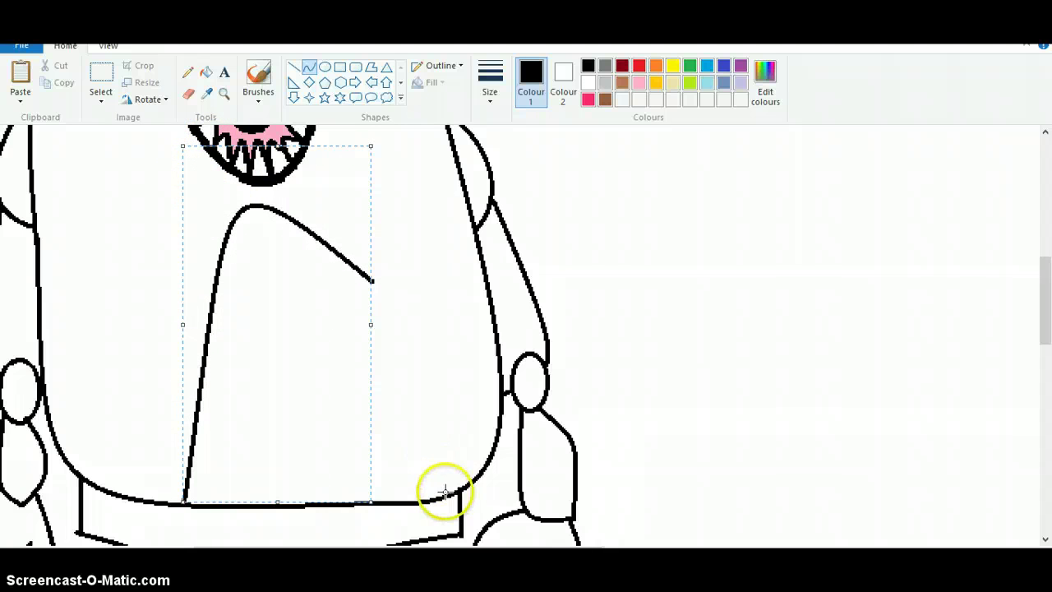
pyautogui.moveTo(448, 493); pyautogui.dragTo(393, 305)
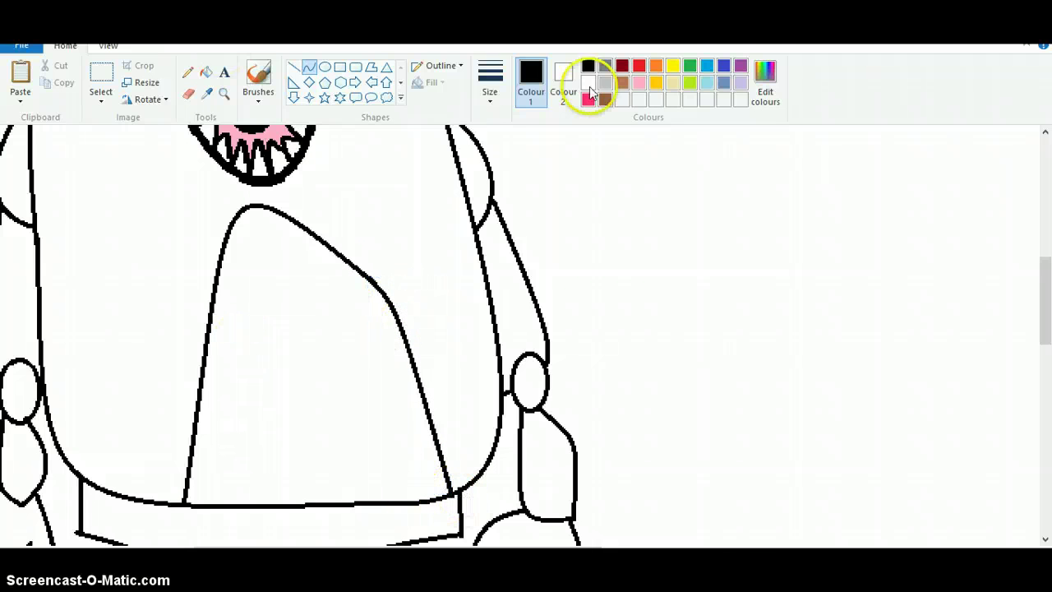
# Fill the belly area with light yellow, keeping the outlines black
pyautogui.click(207, 74)
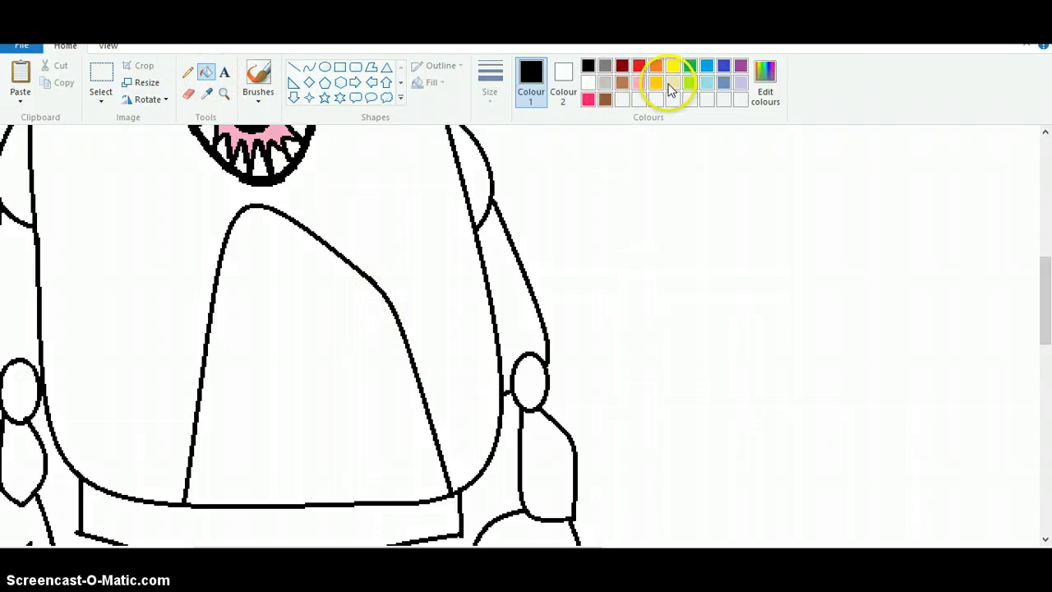
pyautogui.click(365, 300)
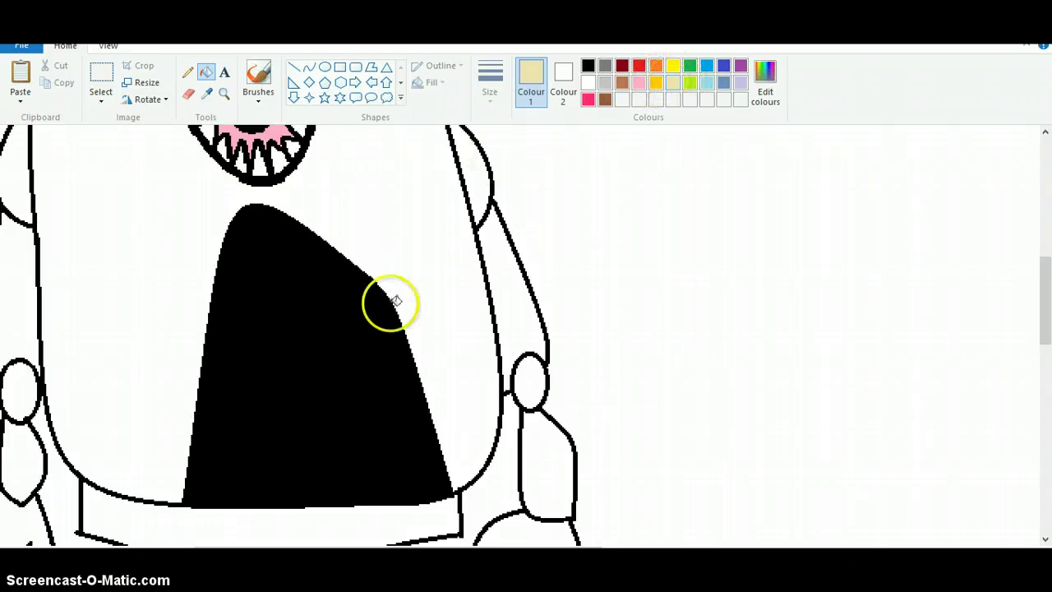
pyautogui.click(355, 337)
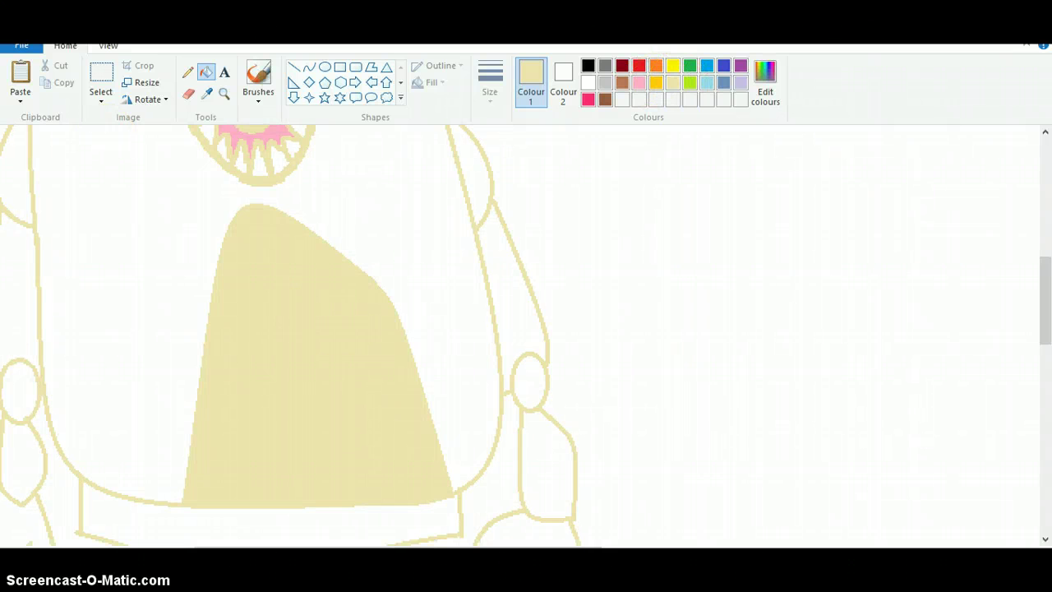
pyautogui.hotkey('ctrl', 'z')
pyautogui.click(359, 392)
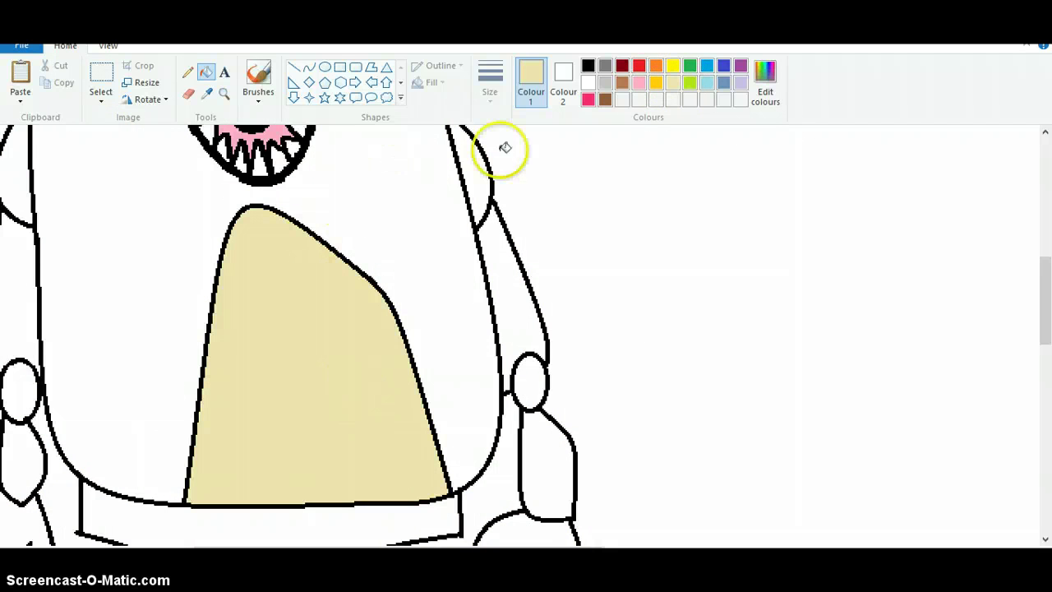
# Fill the torso around the belly and the right-hand shoulder, upper arm, forearm and hand with brown
pyautogui.click(447, 219)
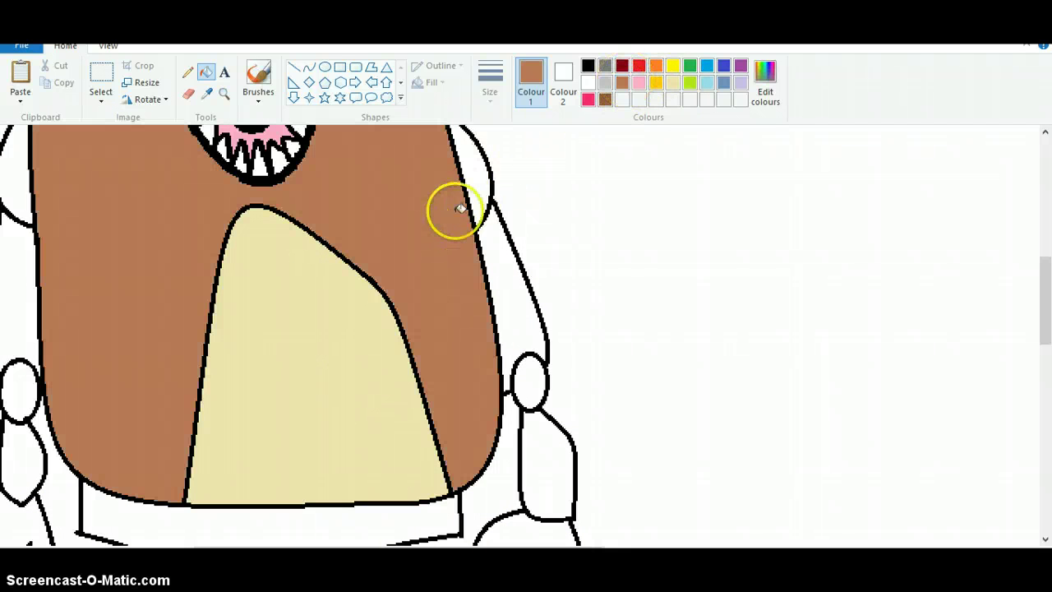
pyautogui.click(473, 185)
pyautogui.click(518, 290)
pyautogui.click(535, 428)
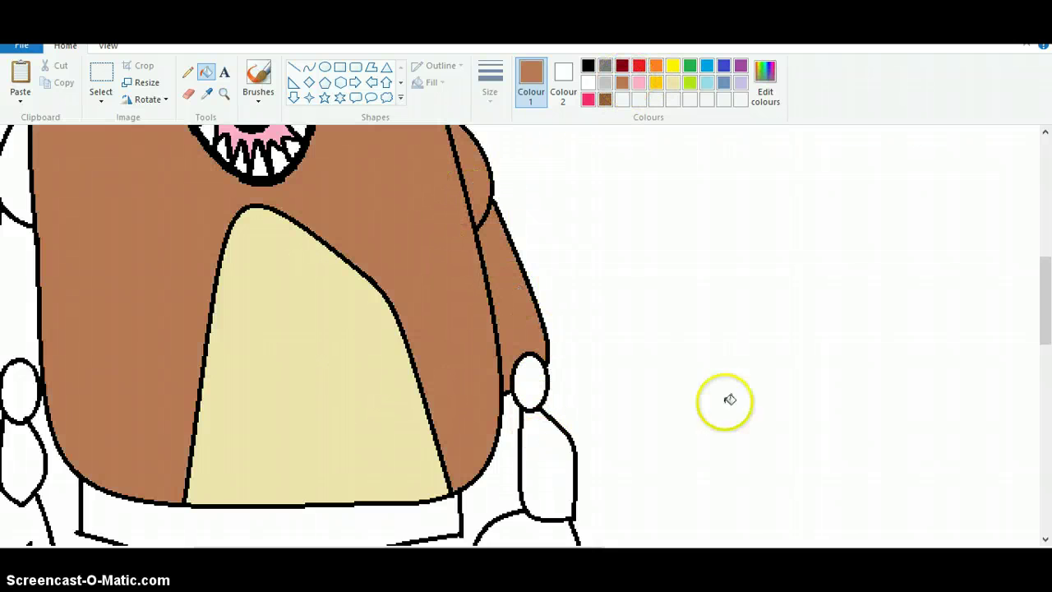
pyautogui.moveTo(1042, 361); pyautogui.dragTo(1042, 380)
pyautogui.click(551, 228)
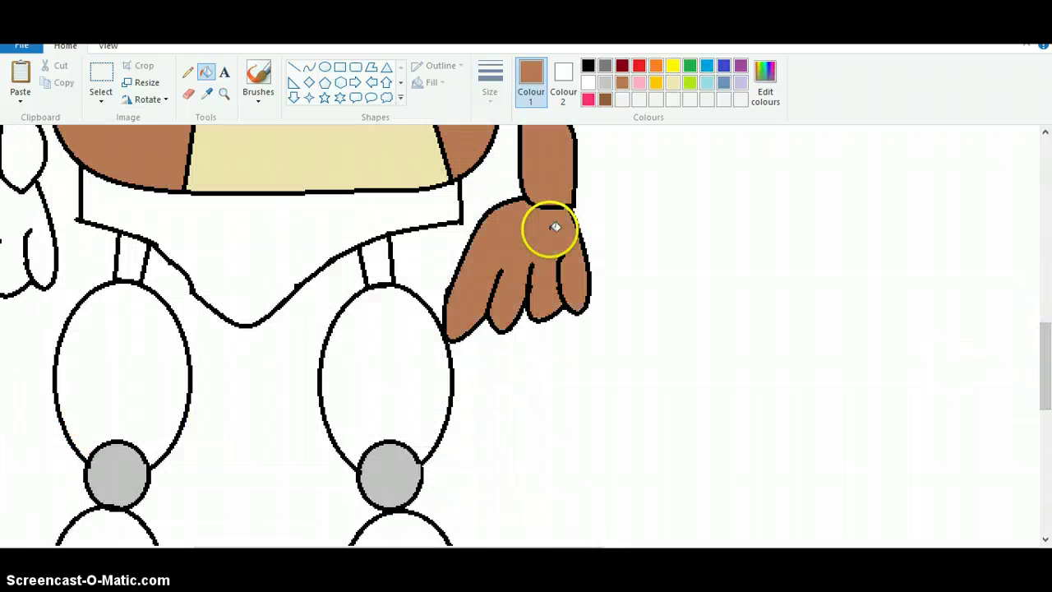
# Fill the pelvis, both thighs and both lower legs with brown
pyautogui.click(374, 353)
pyautogui.click(348, 205)
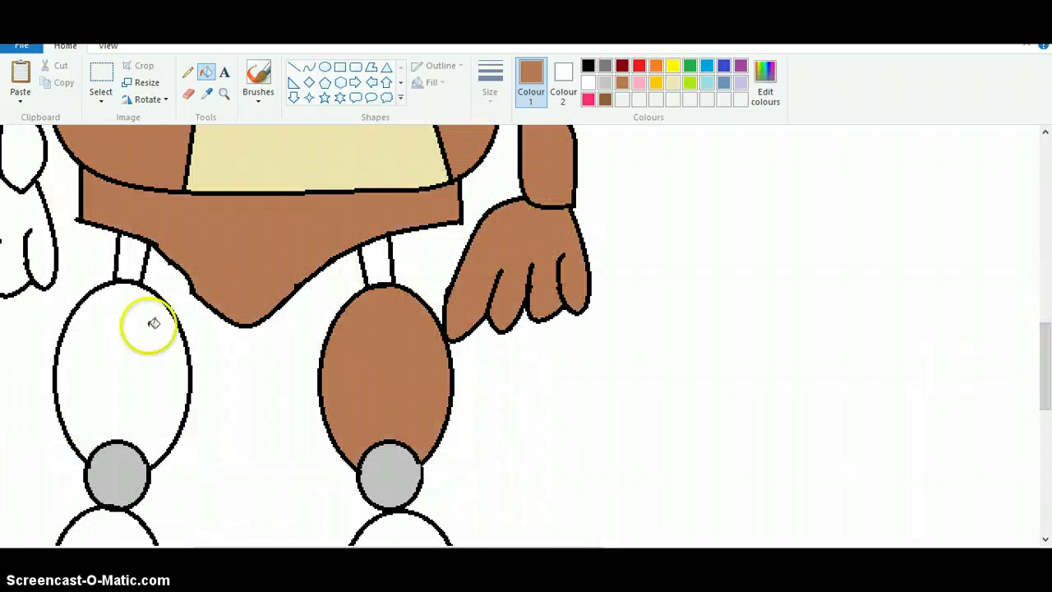
pyautogui.click(148, 327)
pyautogui.moveTo(1042, 370); pyautogui.dragTo(1040, 404)
pyautogui.click(439, 388)
pyautogui.click(72, 417)
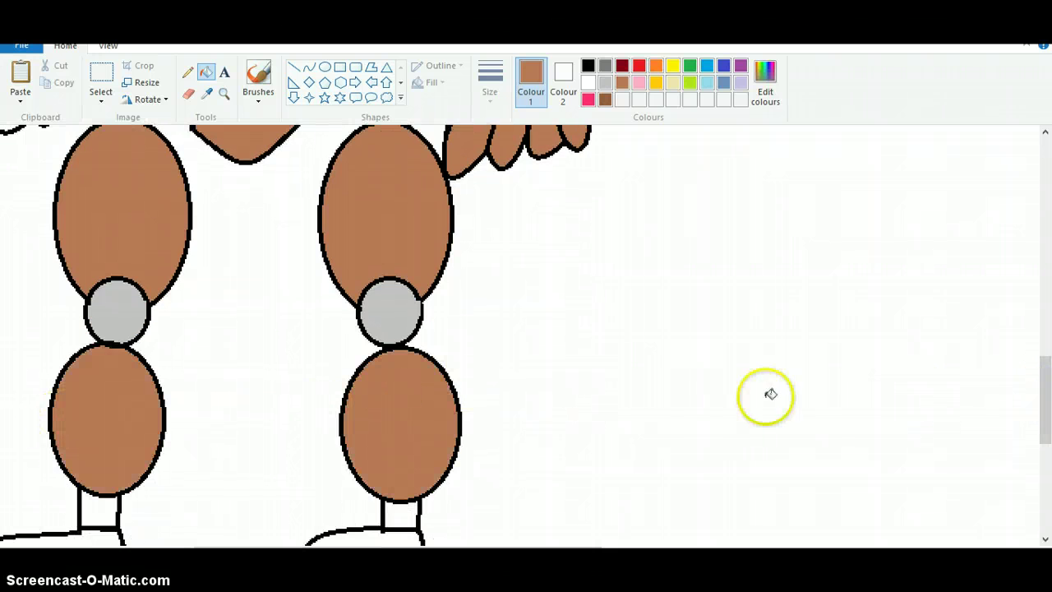
# Fill both feet with the same brown
pyautogui.click(1040, 458)
pyautogui.moveTo(1041, 469); pyautogui.dragTo(1045, 427)
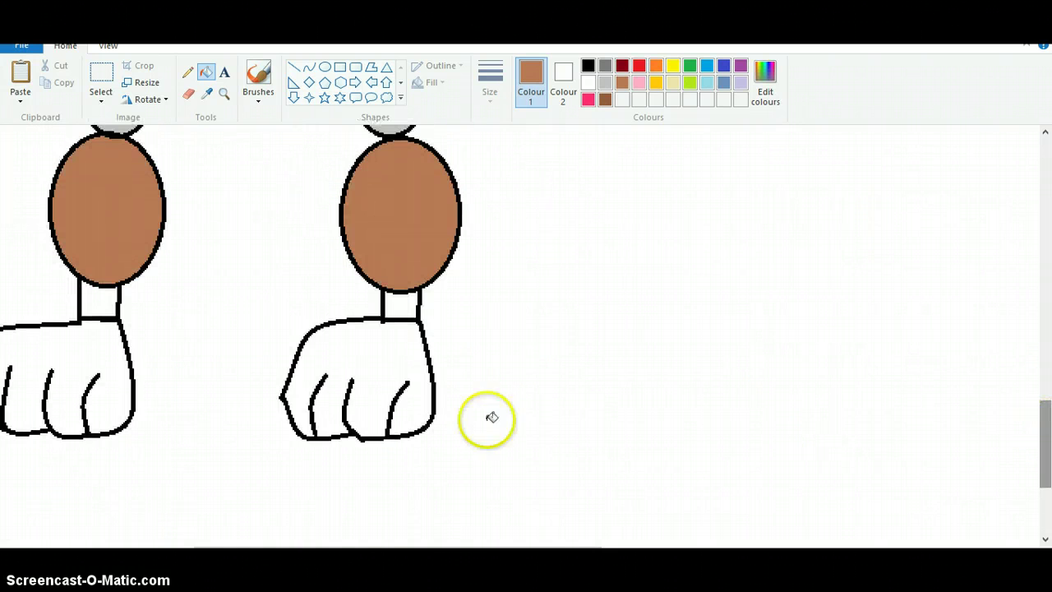
pyautogui.click(387, 364)
pyautogui.click(65, 337)
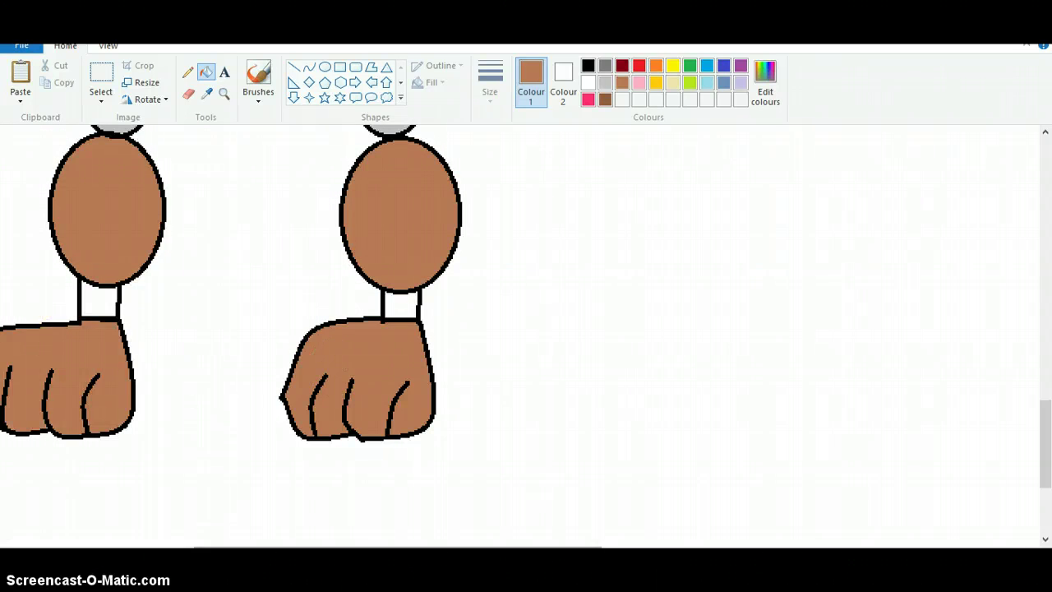
# Fill the left-hand shoulder, upper arm, forearm and hand with brown
pyautogui.moveTo(247, 547); pyautogui.dragTo(128, 547)
pyautogui.moveTo(1035, 425); pyautogui.dragTo(1040, 249)
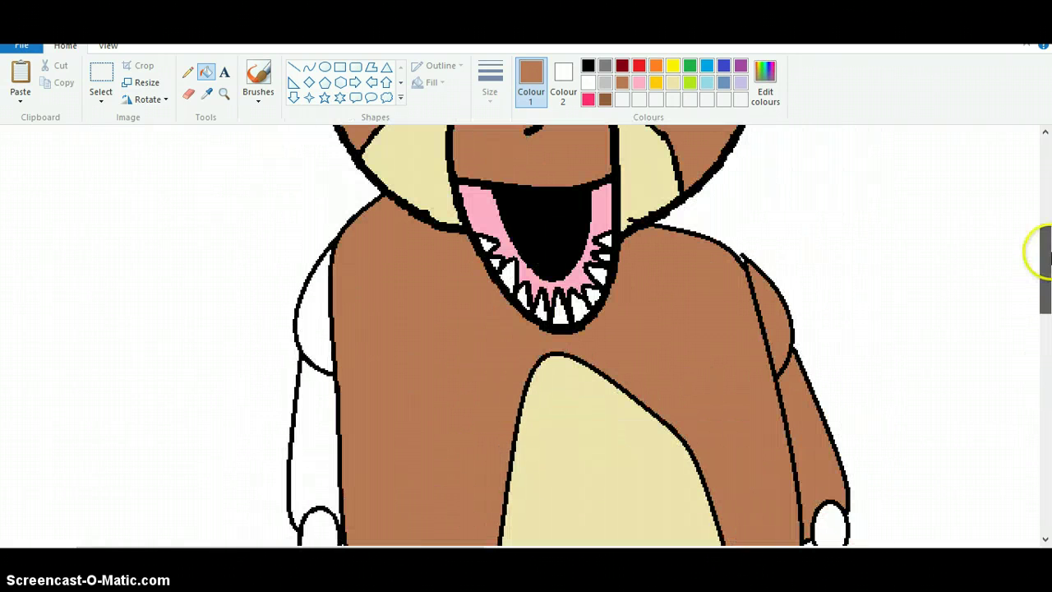
pyautogui.click(327, 293)
pyautogui.click(322, 458)
pyautogui.moveTo(1045, 279); pyautogui.dragTo(1042, 316)
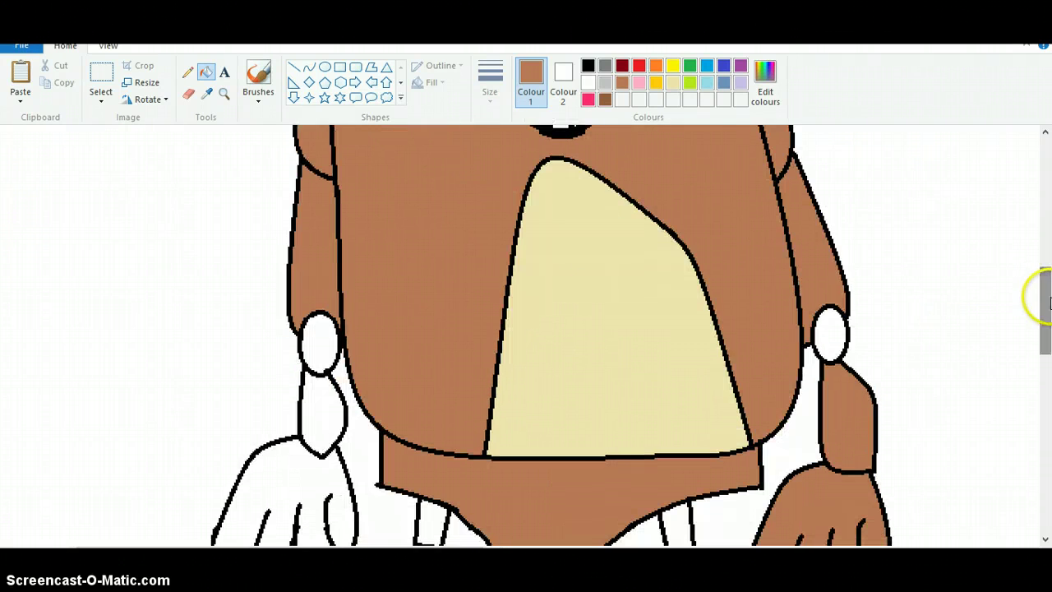
pyautogui.click(322, 400)
pyautogui.click(312, 468)
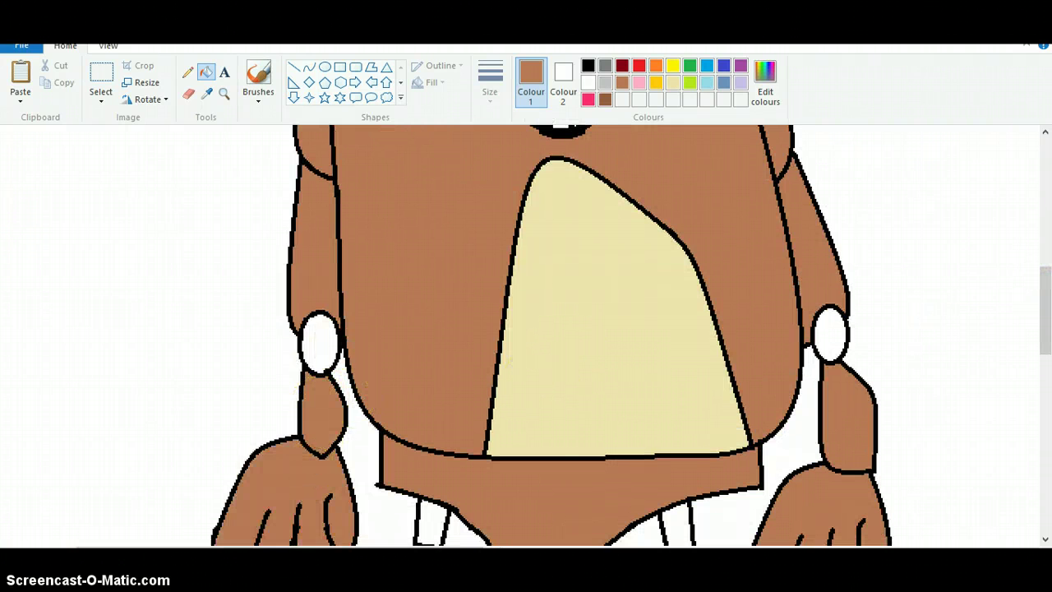
# Fill the hip connectors and both ankle connectors with light grey, undoing the stray fill of the outlines
pyautogui.click(606, 84)
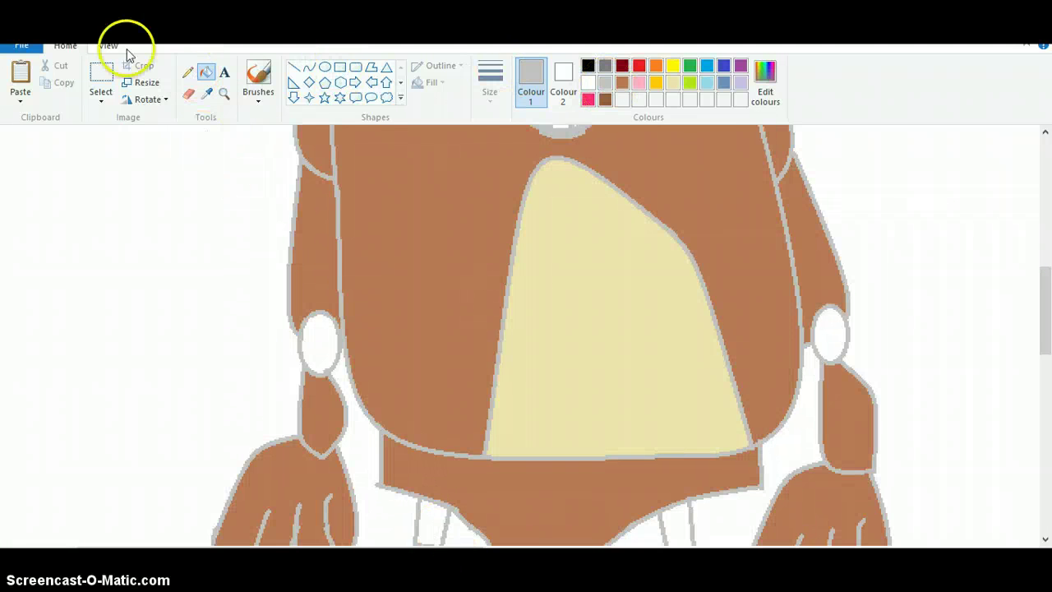
pyautogui.hotkey('ctrl', 'z')
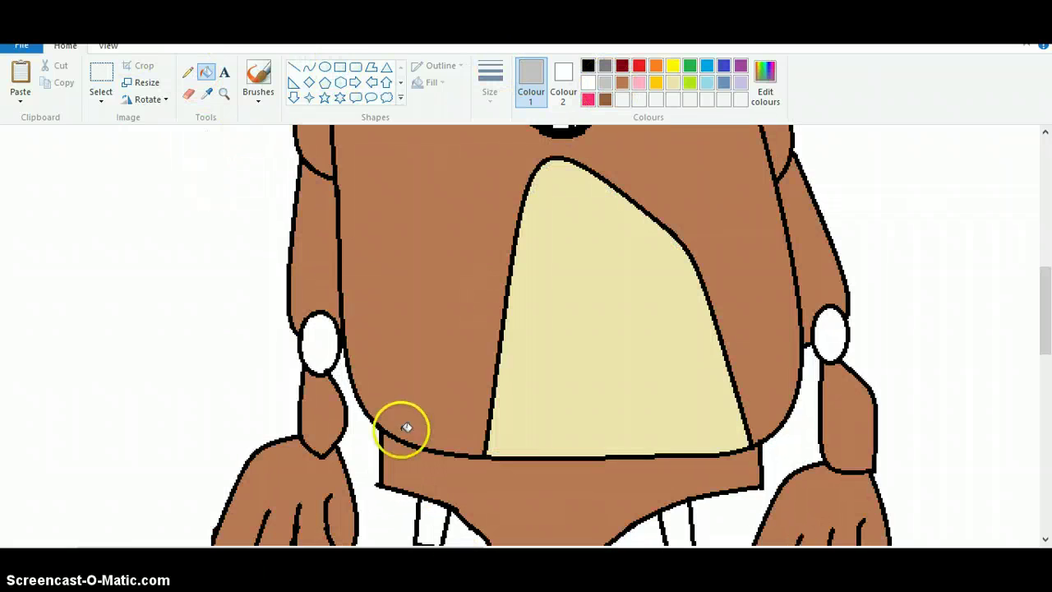
pyautogui.click(429, 530)
pyautogui.click(676, 535)
pyautogui.moveTo(1042, 353); pyautogui.dragTo(1040, 446)
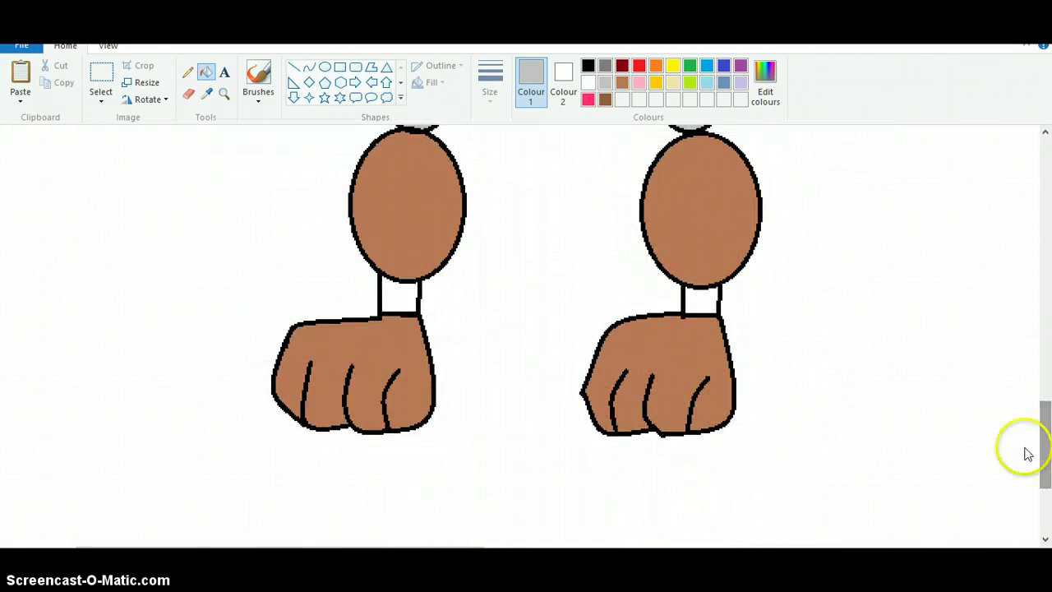
pyautogui.click(705, 296)
pyautogui.click(402, 289)
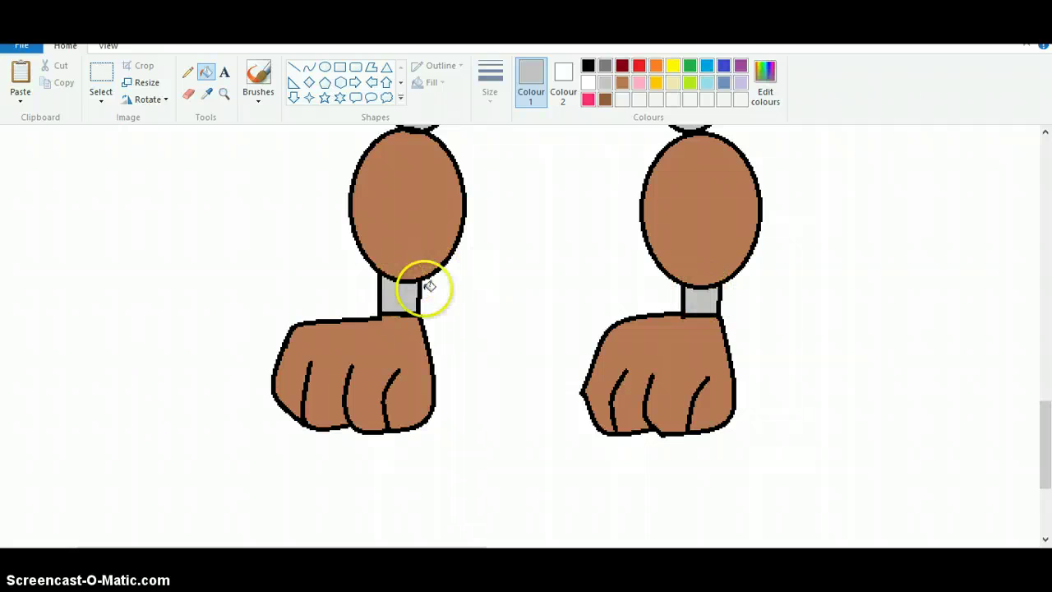
# Add an Impact size 48 caption beside the whole bear reading "kovu", "girl", "never ALWAYS gets mistaken as a boy!", with "never" struck through
pyautogui.moveTo(1041, 429); pyautogui.dragTo(1035, 157)
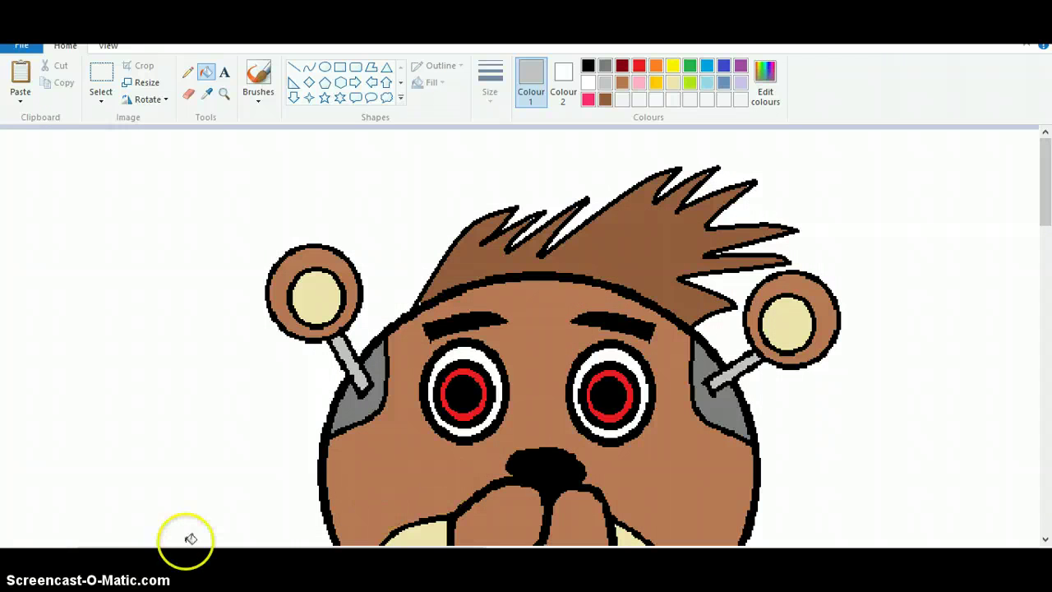
pyautogui.moveTo(288, 547); pyautogui.dragTo(365, 547)
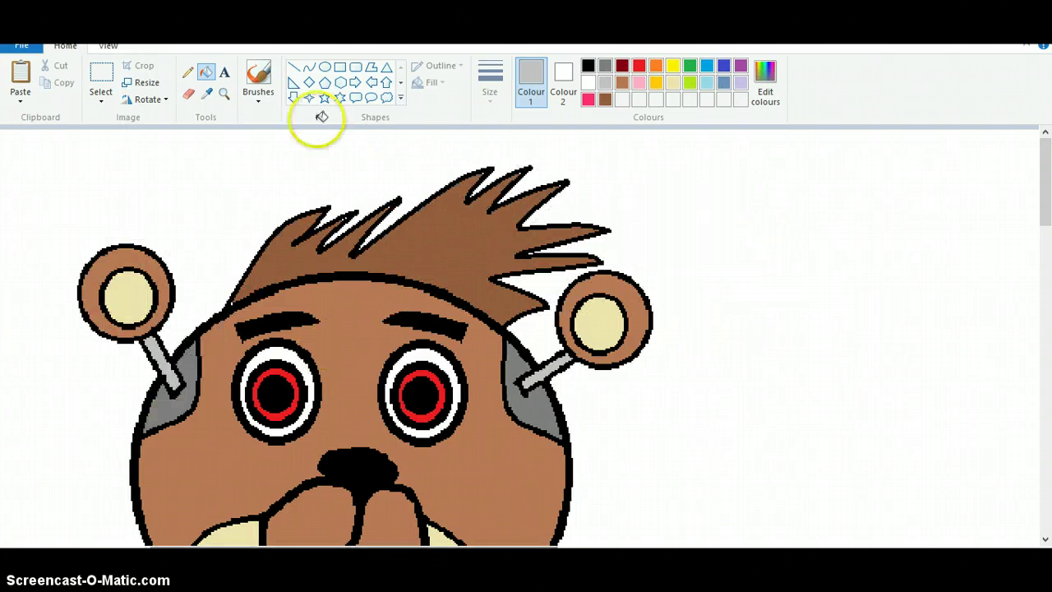
pyautogui.click(224, 93)
pyautogui.rightClick(321, 261)
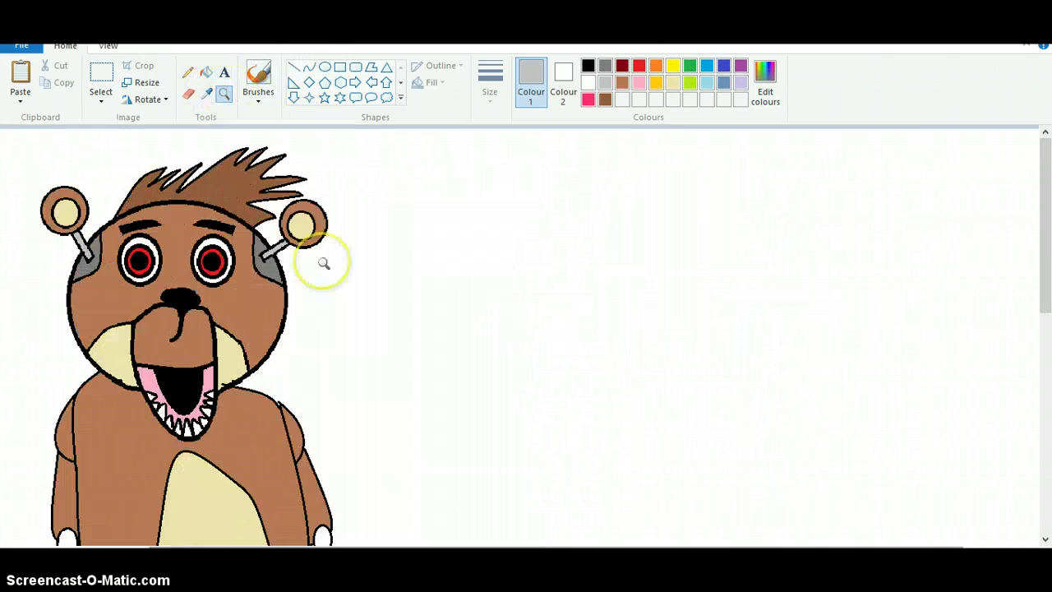
pyautogui.rightClick(321, 261)
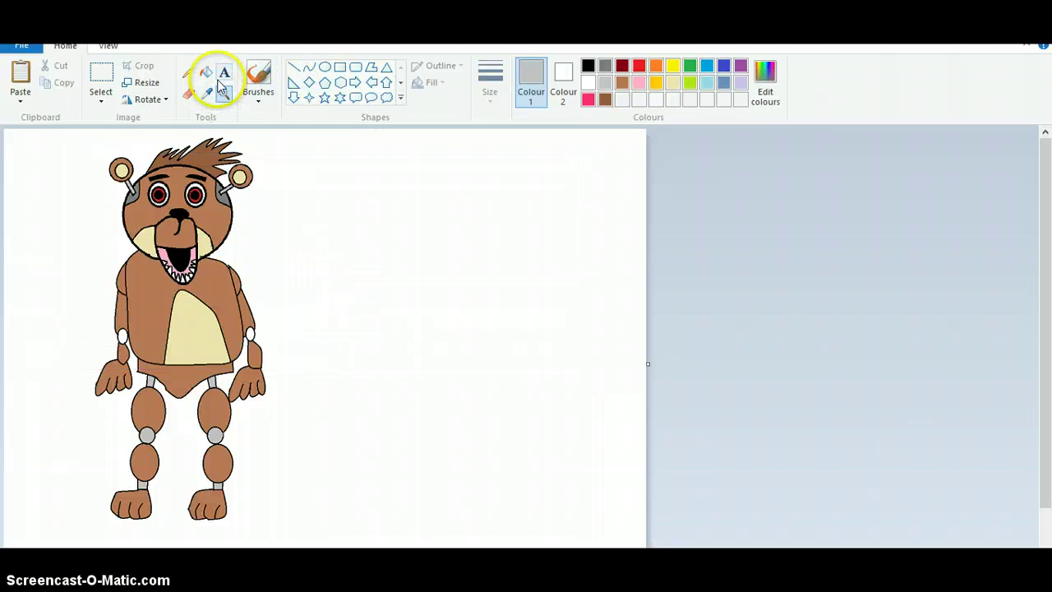
pyautogui.moveTo(312, 179); pyautogui.dragTo(624, 383)
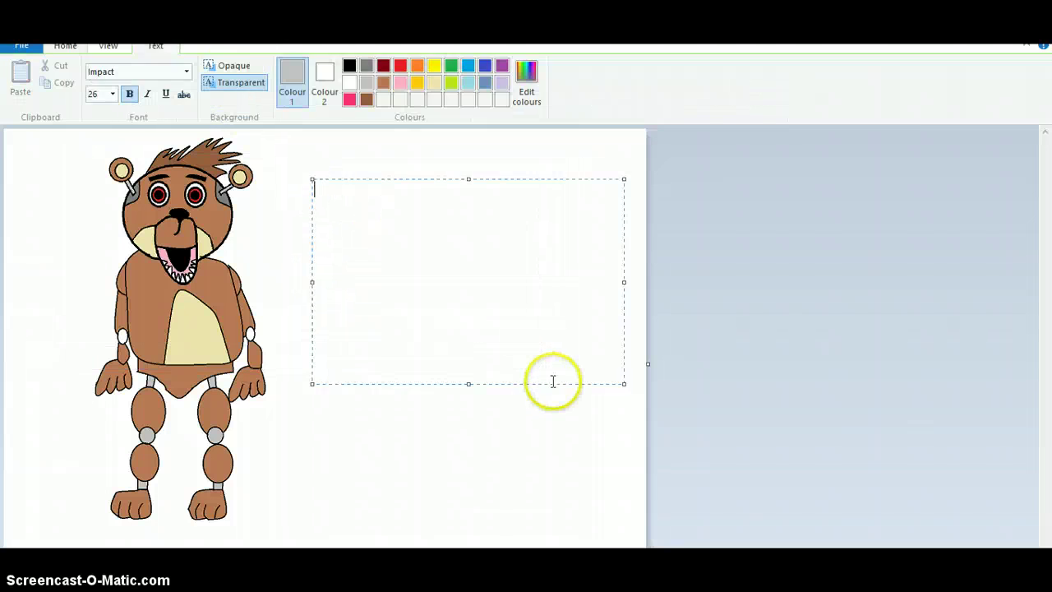
pyautogui.click(114, 96)
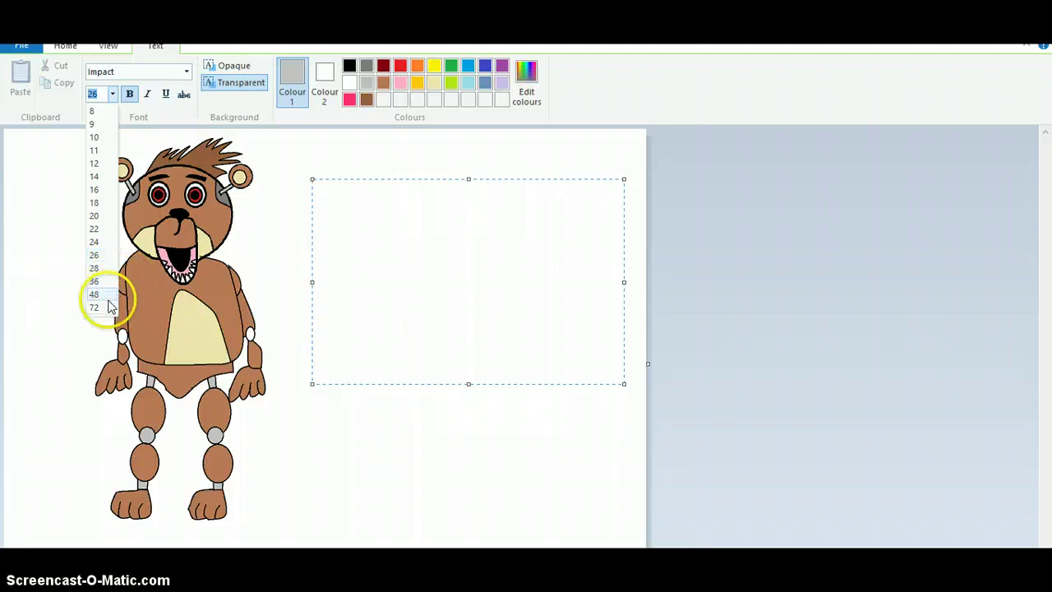
pyautogui.click(107, 295)
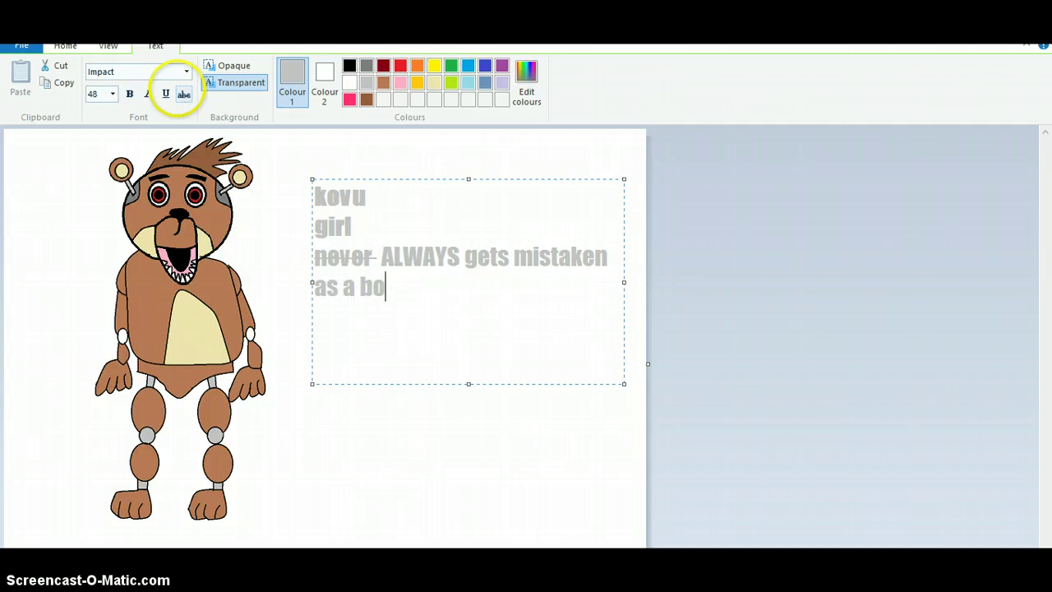
pyautogui.click(186, 96)
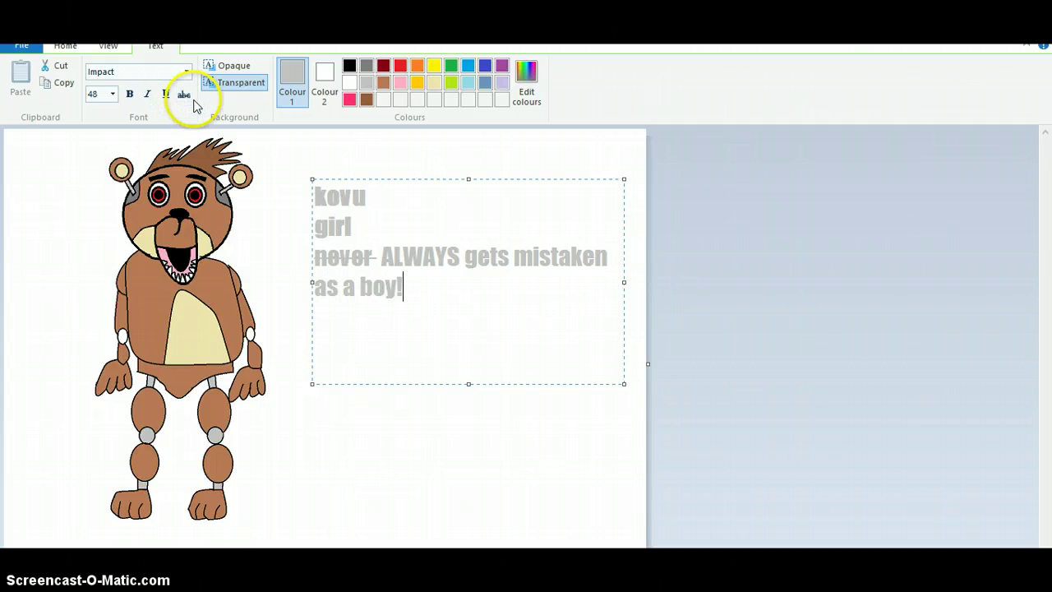
# Commit the caption to the canvas and capture a snip of the whole bear, without the caption, in Snipping Tool
pyautogui.click(368, 465)
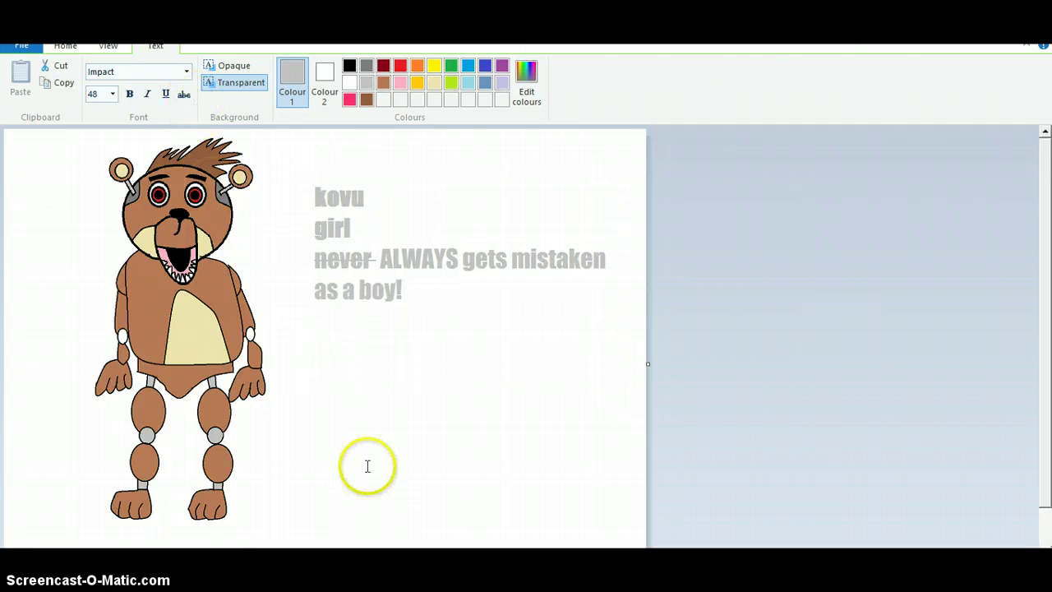
pyautogui.click(102, 76)
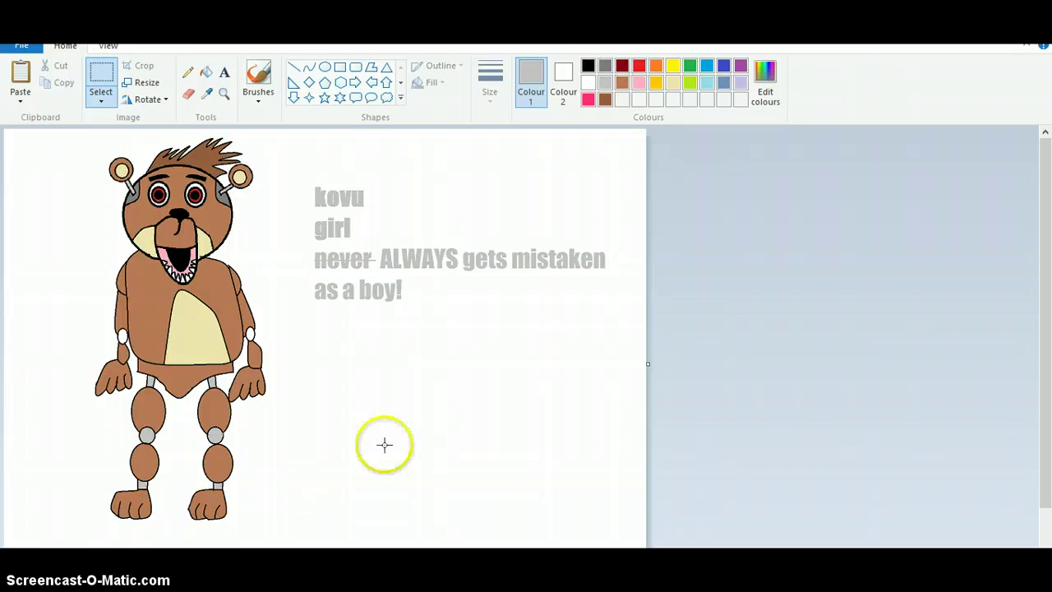
pyautogui.click(493, 439)
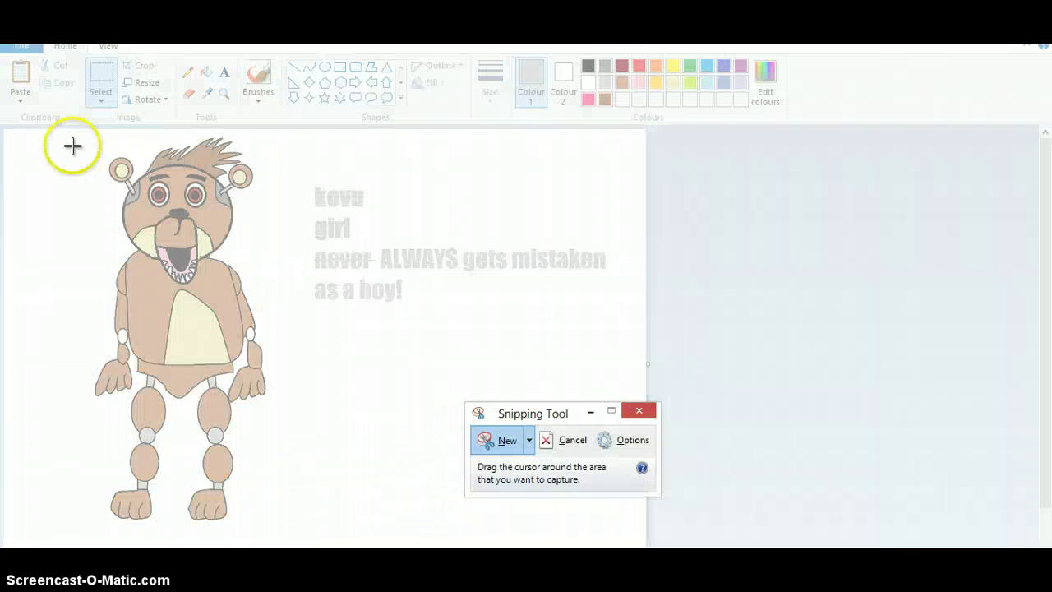
pyautogui.moveTo(58, 125); pyautogui.dragTo(257, 396)
pyautogui.moveTo(265, 436); pyautogui.dragTo(290, 540)
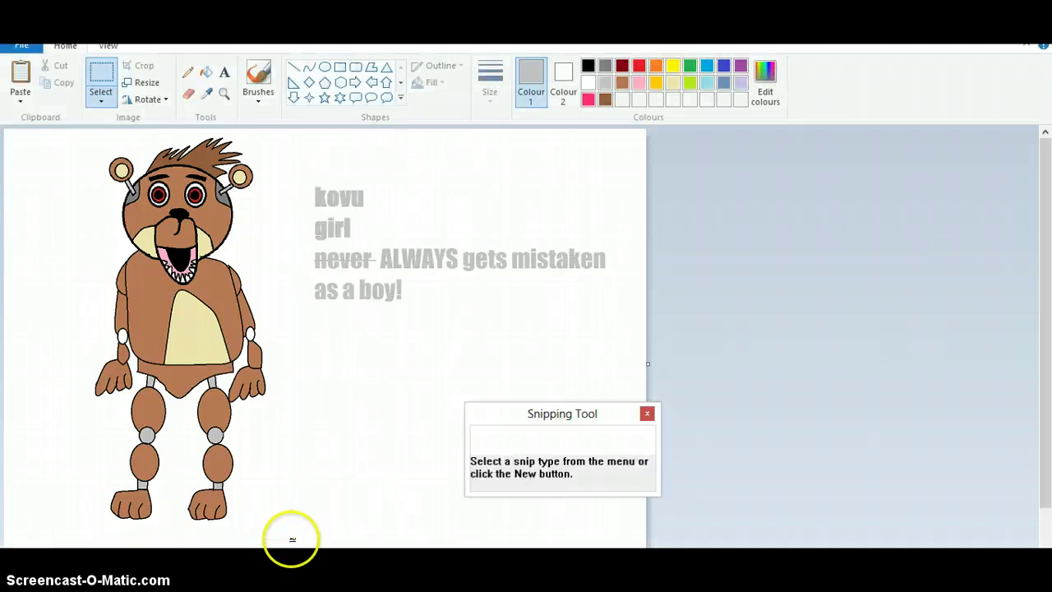
# Save the bear snip to the Pictures library as the PNG file "kkkkkkkkkkoooovvvv" and close Snipping Tool
pyautogui.hotkey('alt', 'F4')
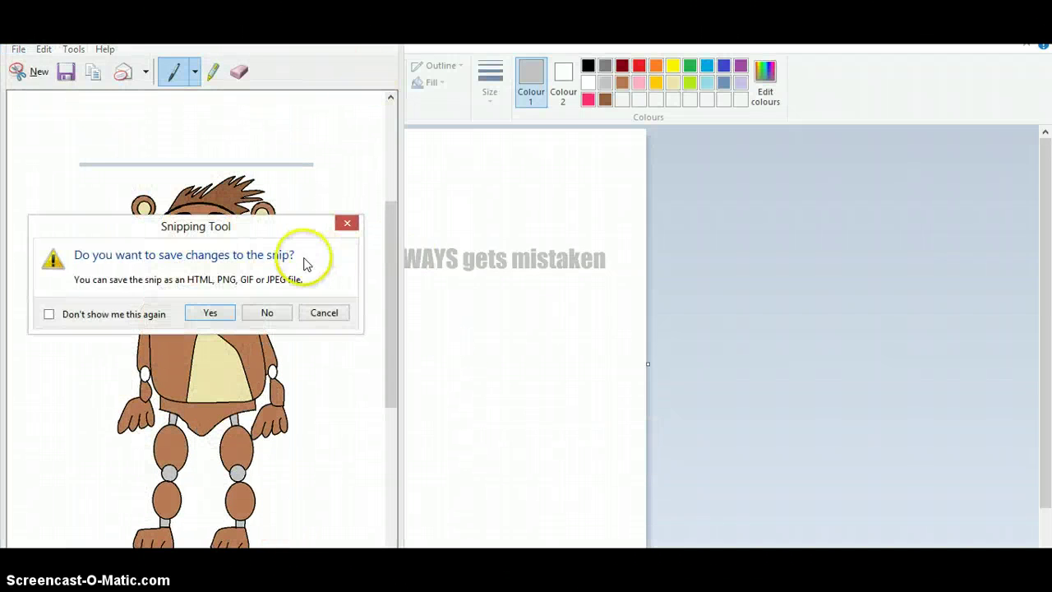
pyautogui.click(223, 313)
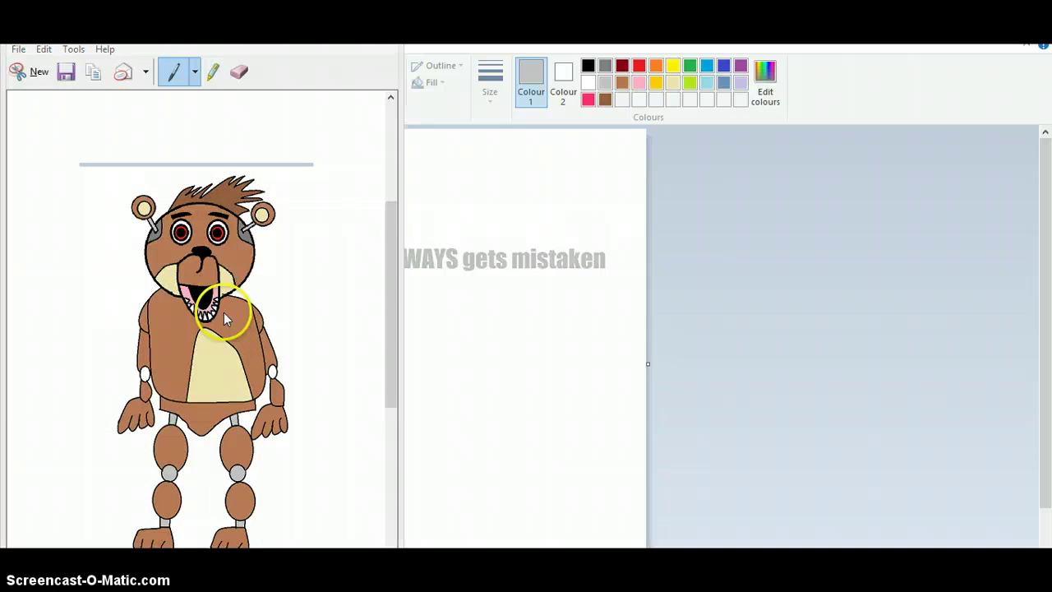
pyautogui.write('kkkkkkkkkkk')
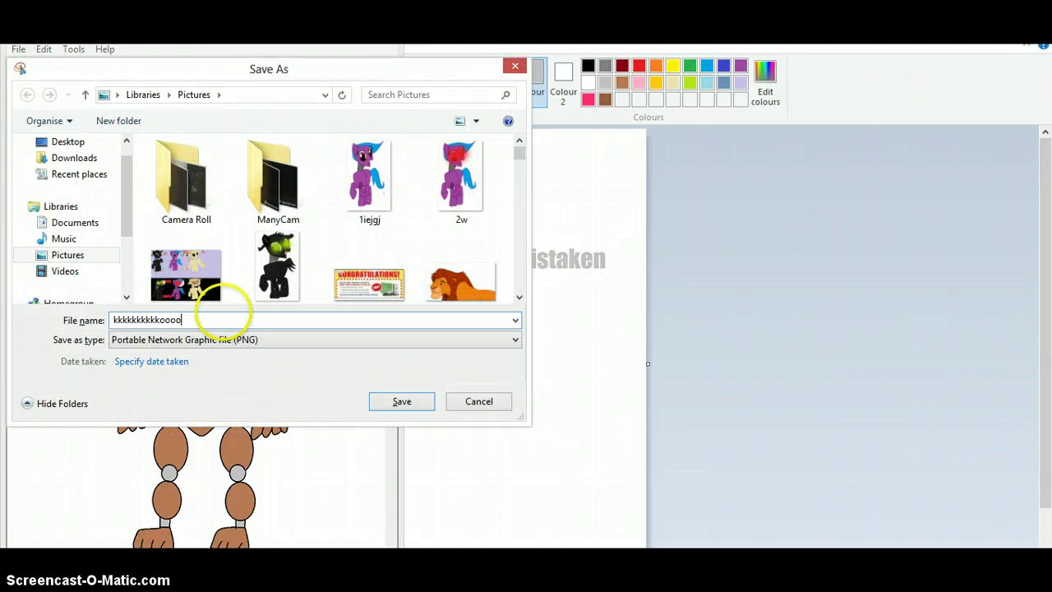
pyautogui.write('oooovv')
pyautogui.press('Return')
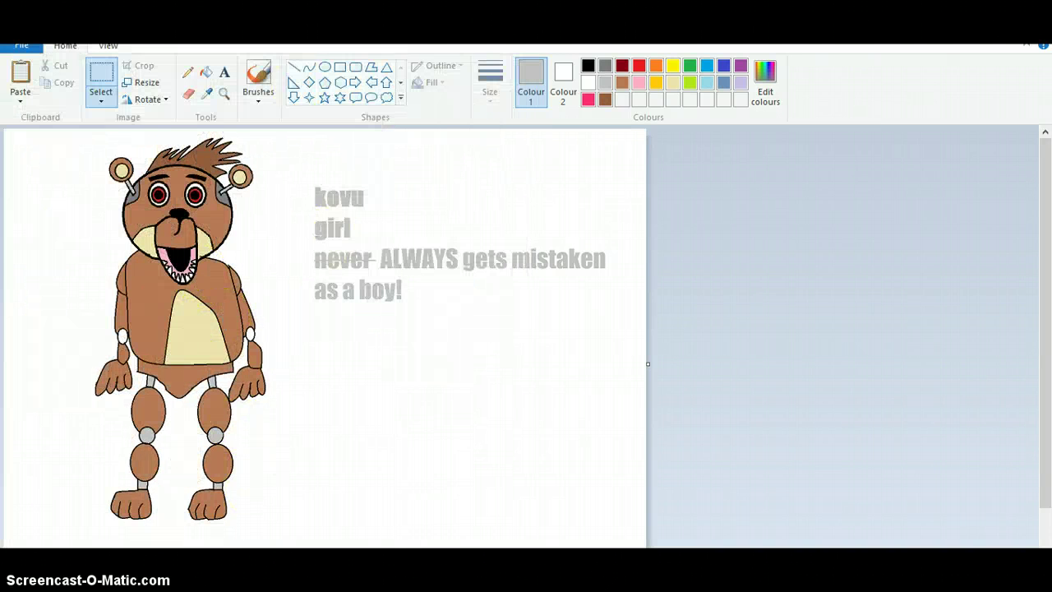
# Switch to the browser and load google.co.uk in the tab showing the Download.com page
pyautogui.moveTo(267, 559)
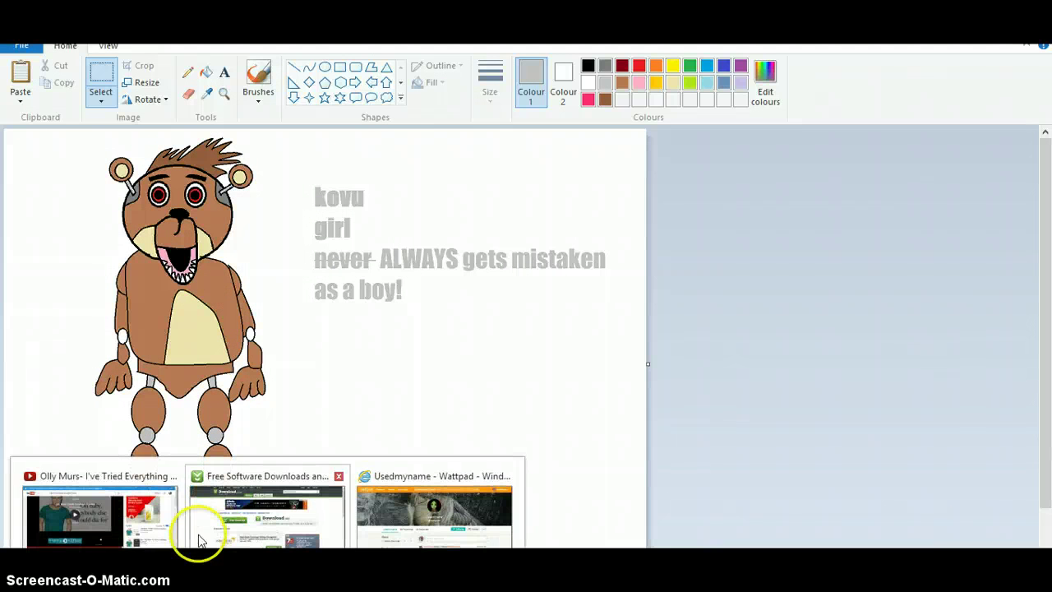
pyautogui.click(104, 498)
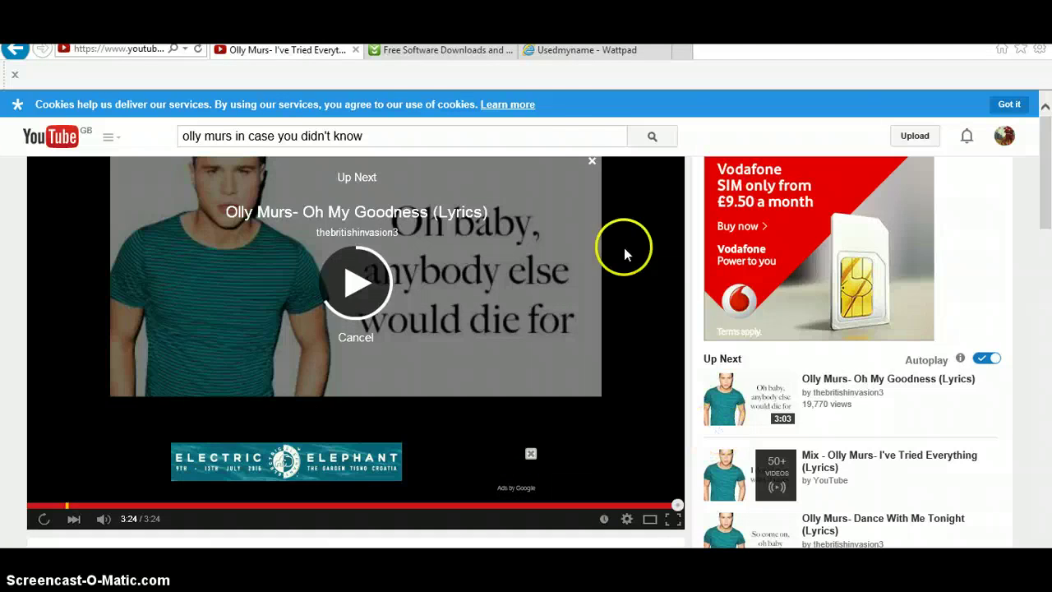
pyautogui.click(415, 51)
pyautogui.click(141, 48)
pyautogui.write('g')
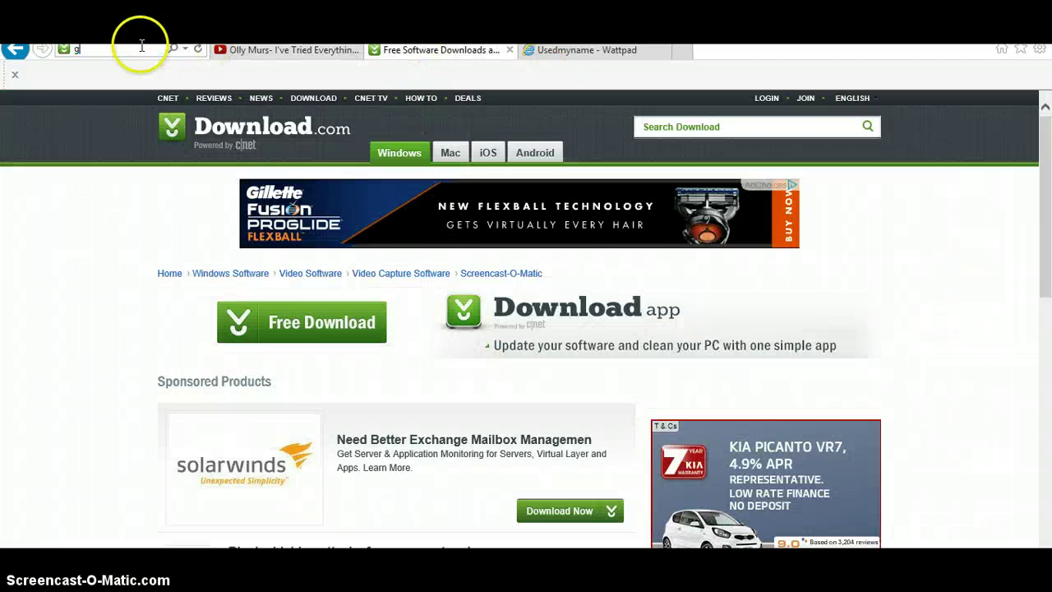
pyautogui.write('oogle.co.uk')
pyautogui.press('Return')
# Search Google for pixlr and open the Online Photo Editor (Pixlr Editor) result
pyautogui.write('p')
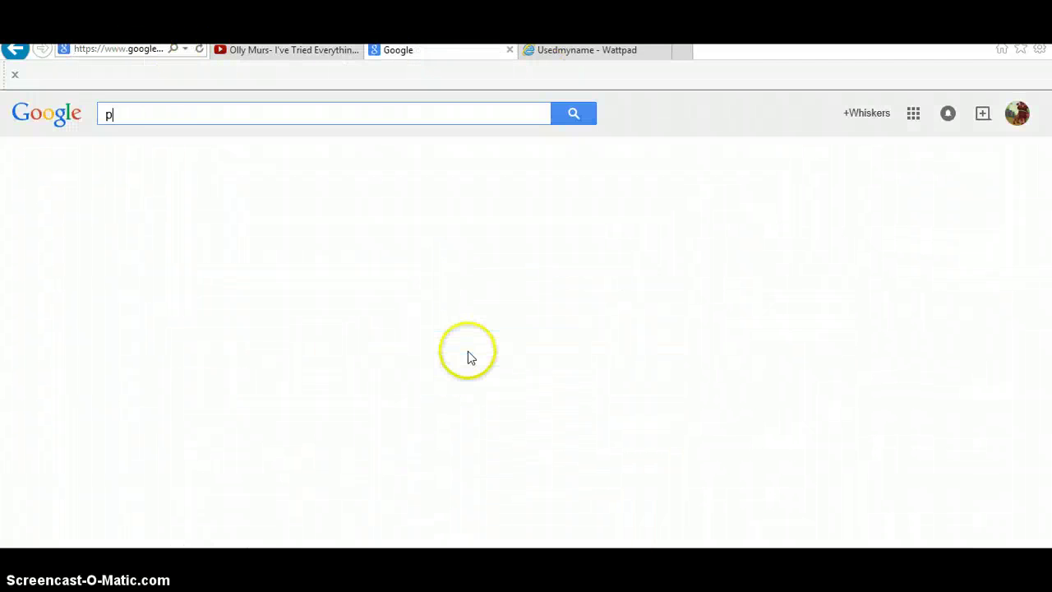
pyautogui.write('ix')
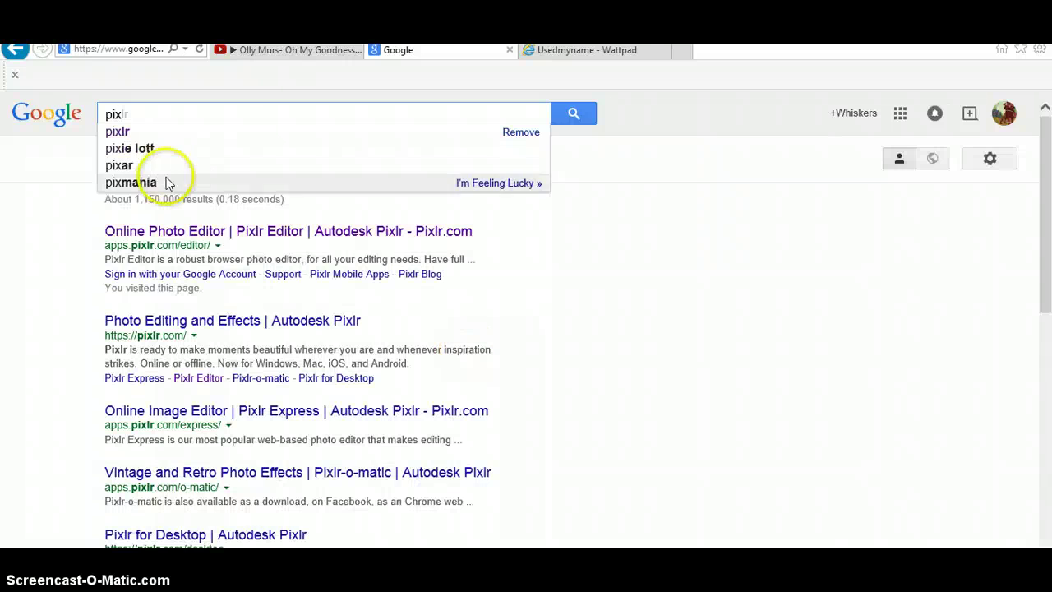
pyautogui.click(251, 234)
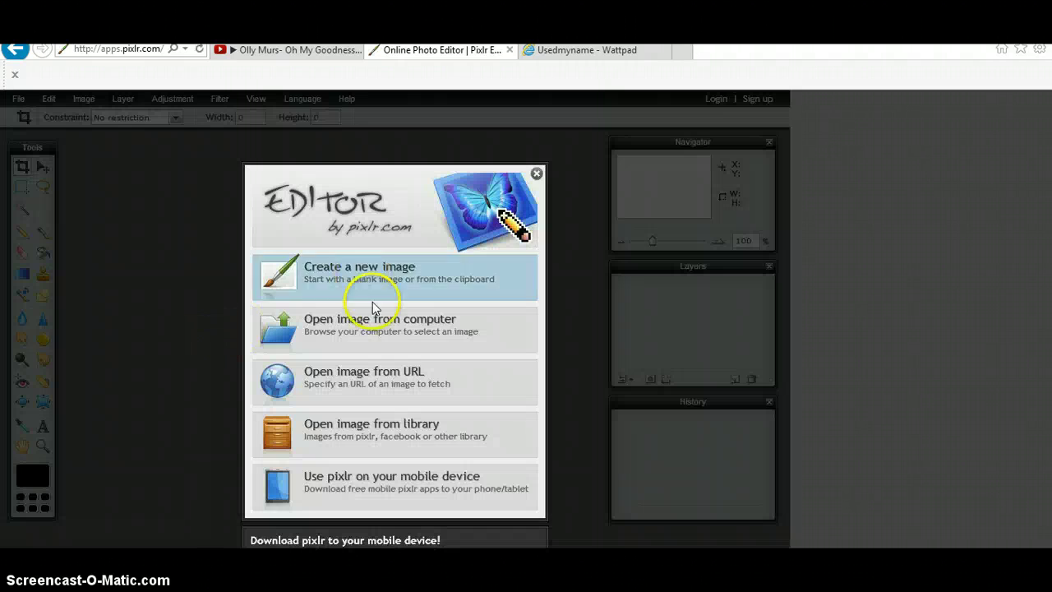
# Open the image kkkkkkkkkkoooovvvv.PNG from the computer and maximise its image window
pyautogui.click(379, 323)
pyautogui.write('kkkkk')
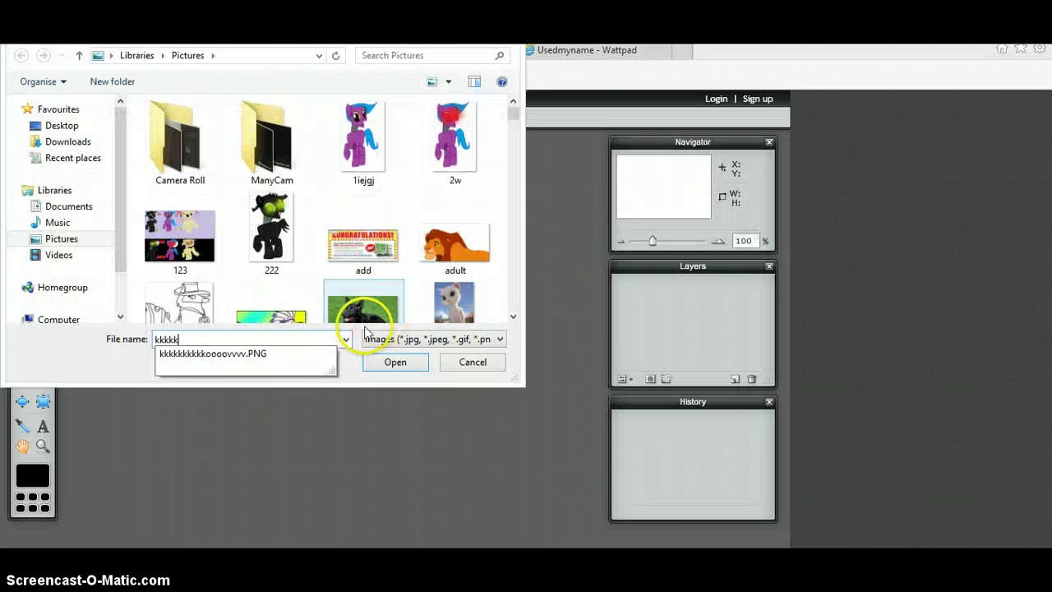
pyautogui.click(303, 364)
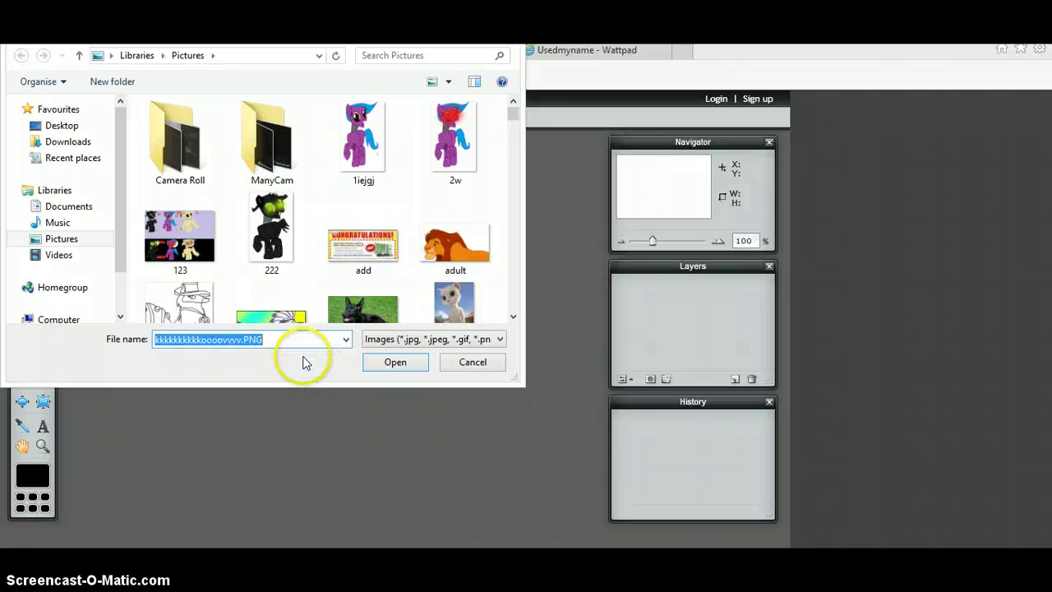
pyautogui.click(393, 362)
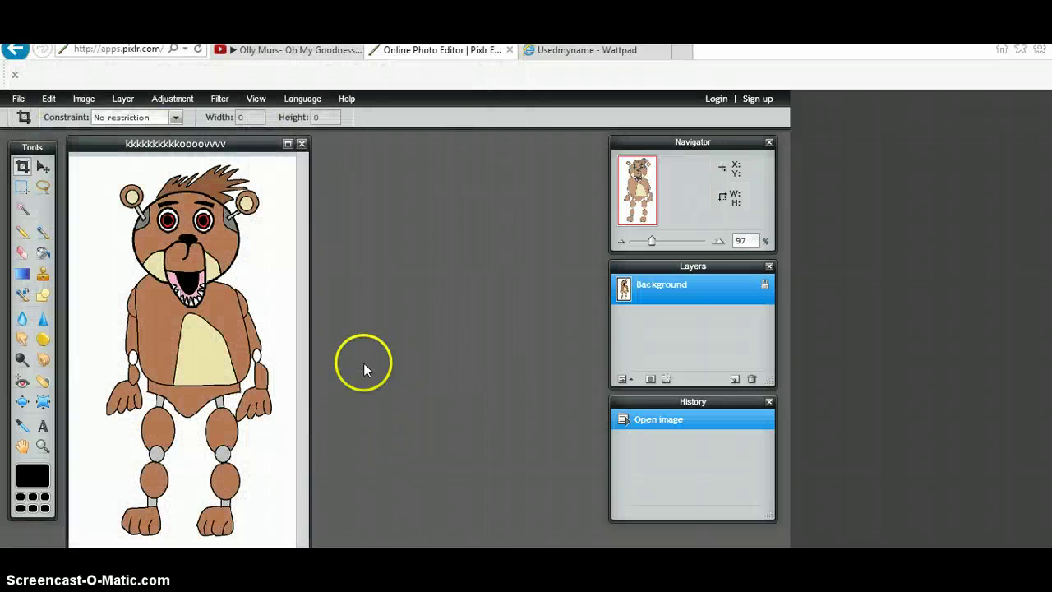
pyautogui.click(288, 143)
# Sample the bright red from the bear's eye and dab the soft size 50 Brush once over each eye
pyautogui.click(43, 252)
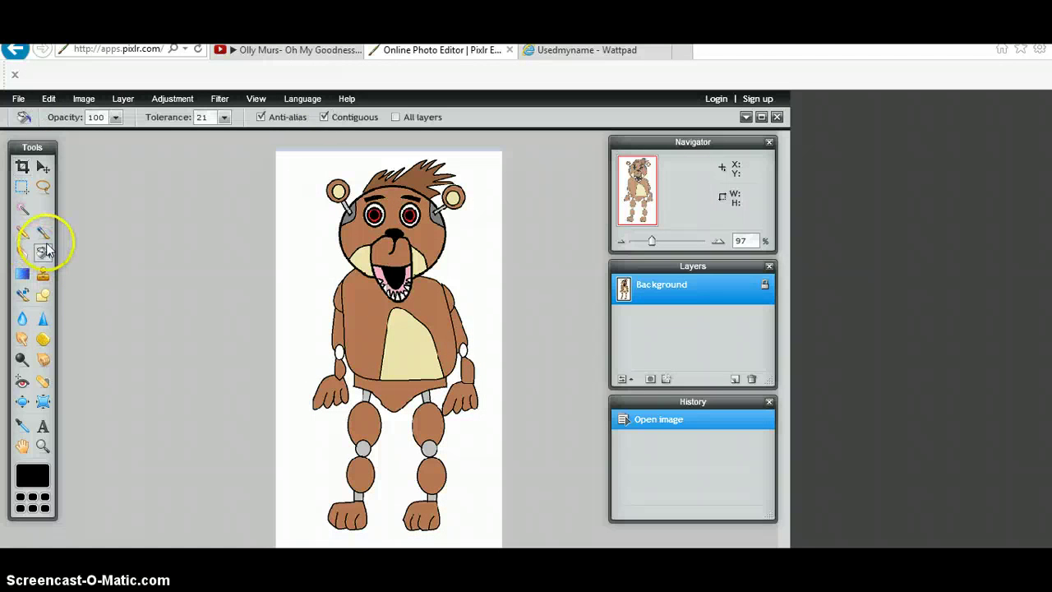
pyautogui.click(42, 234)
pyautogui.click(22, 426)
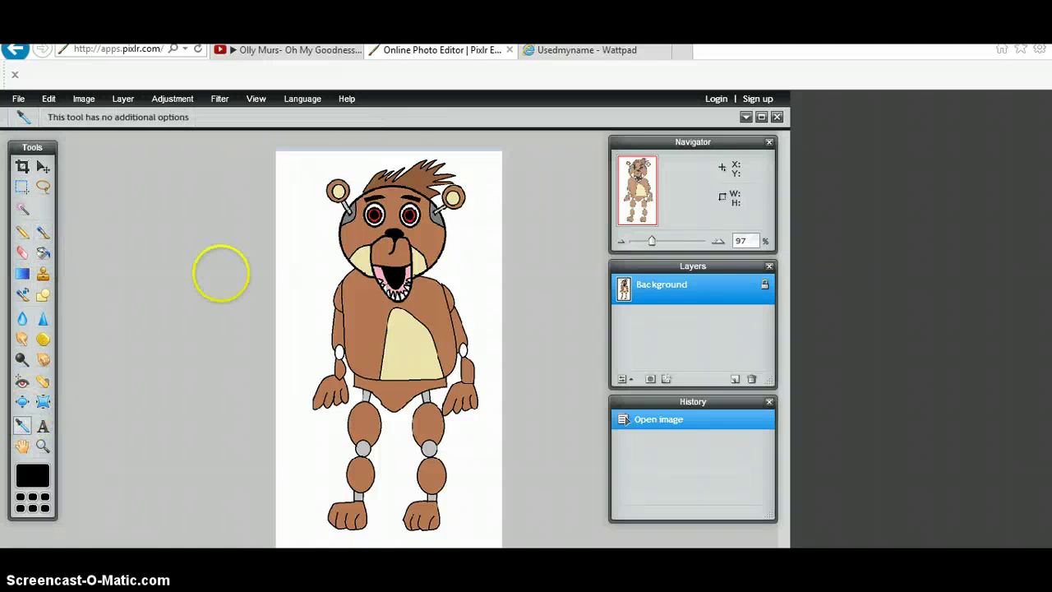
pyautogui.click(426, 220)
pyautogui.click(416, 215)
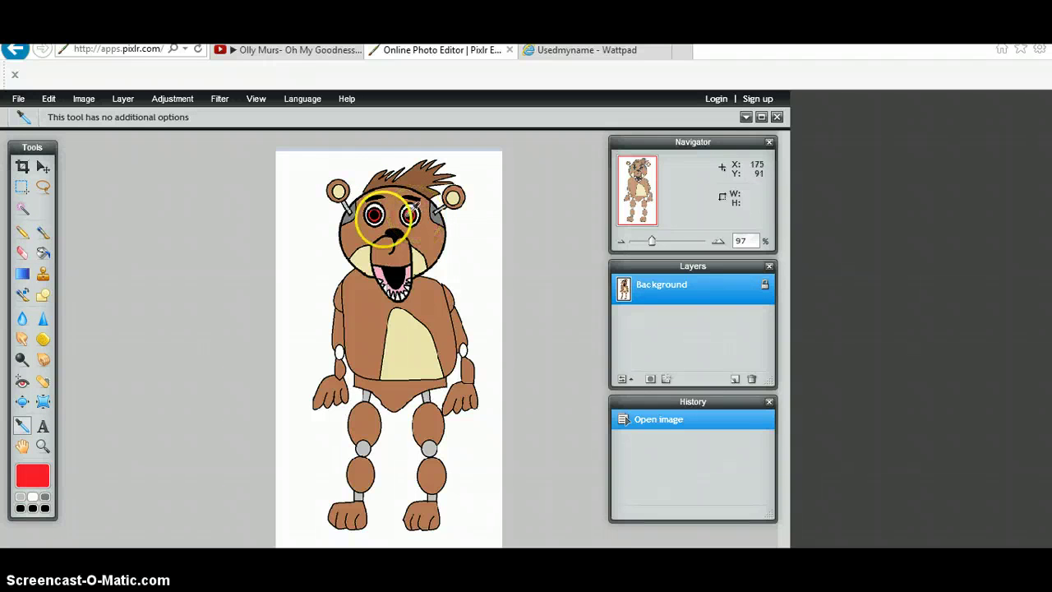
pyautogui.click(50, 229)
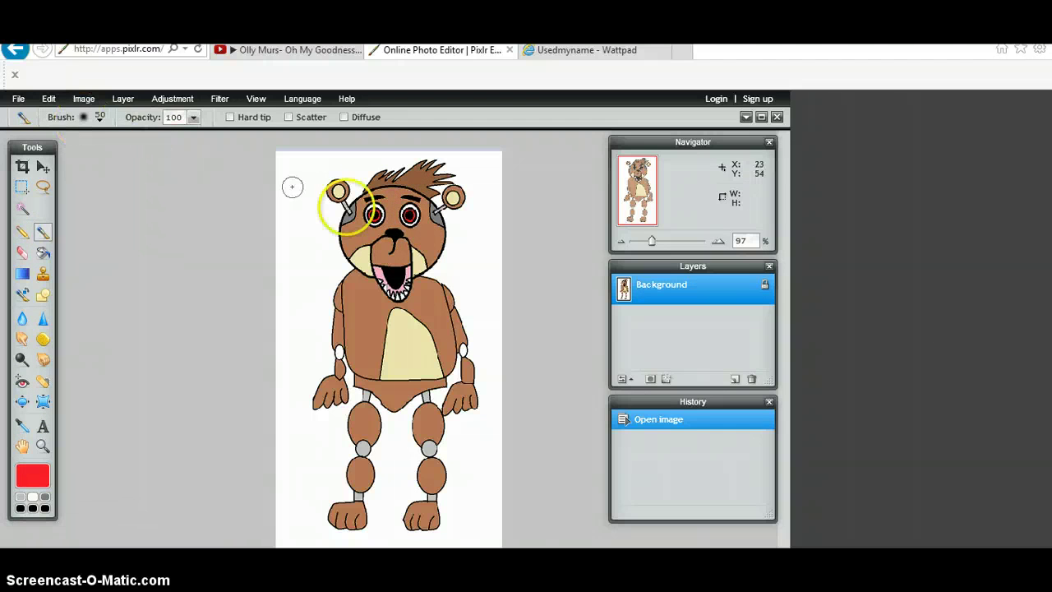
pyautogui.click(374, 216)
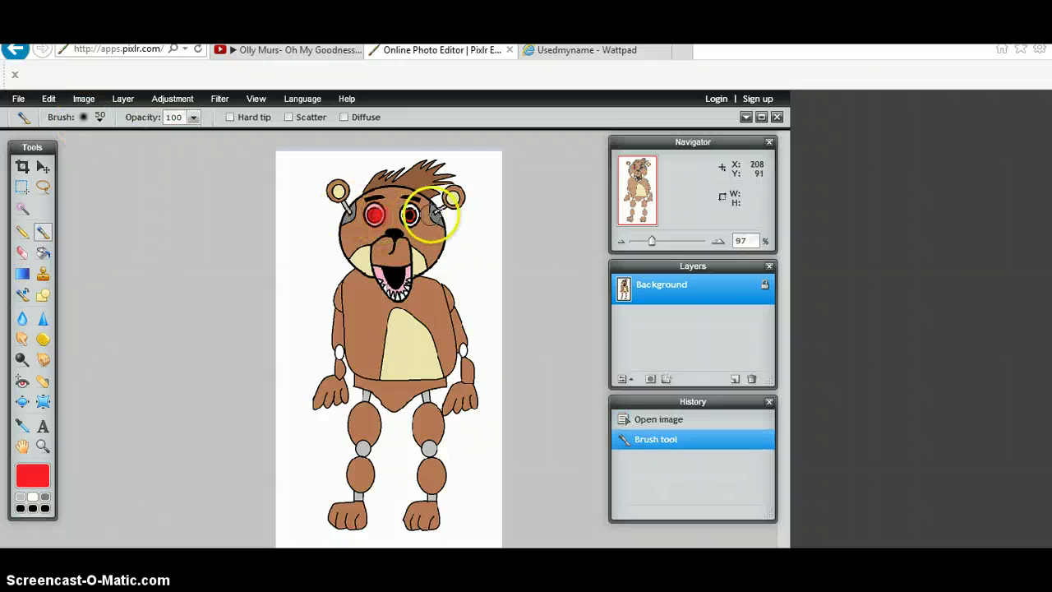
pyautogui.click(410, 215)
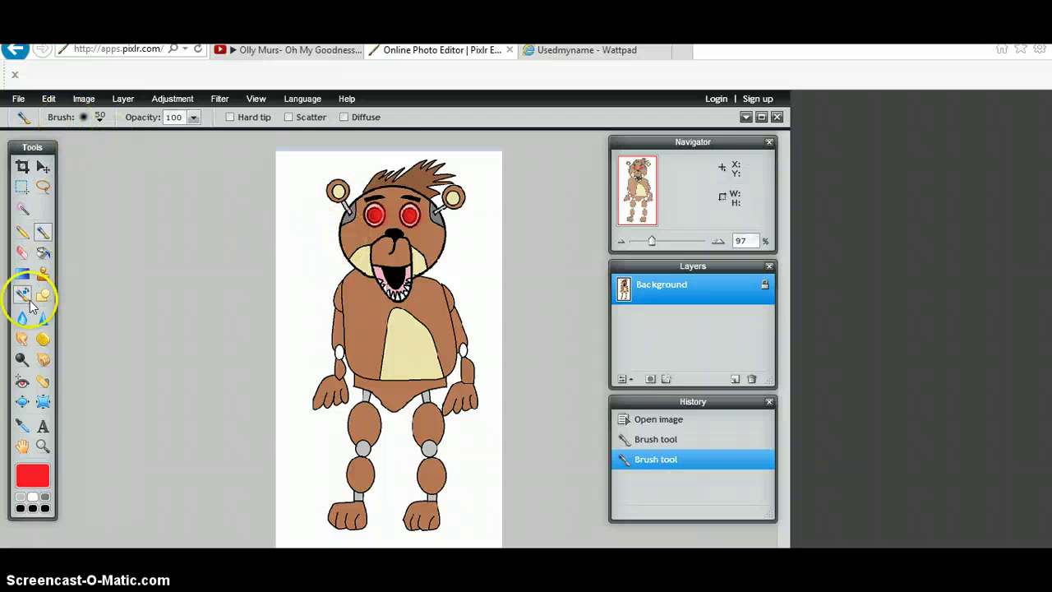
pyautogui.click(34, 498)
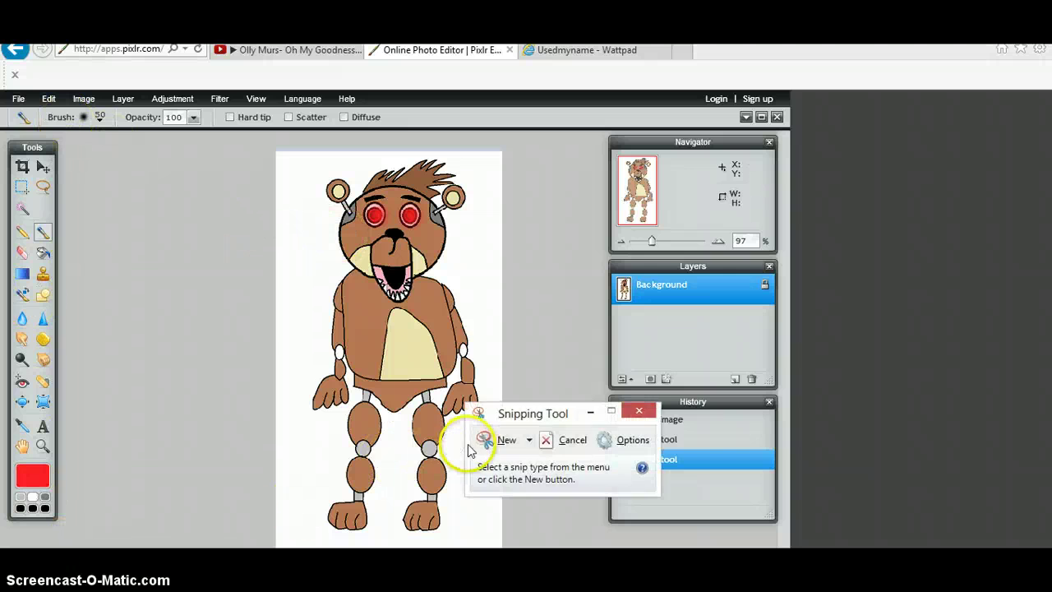
pyautogui.click(481, 439)
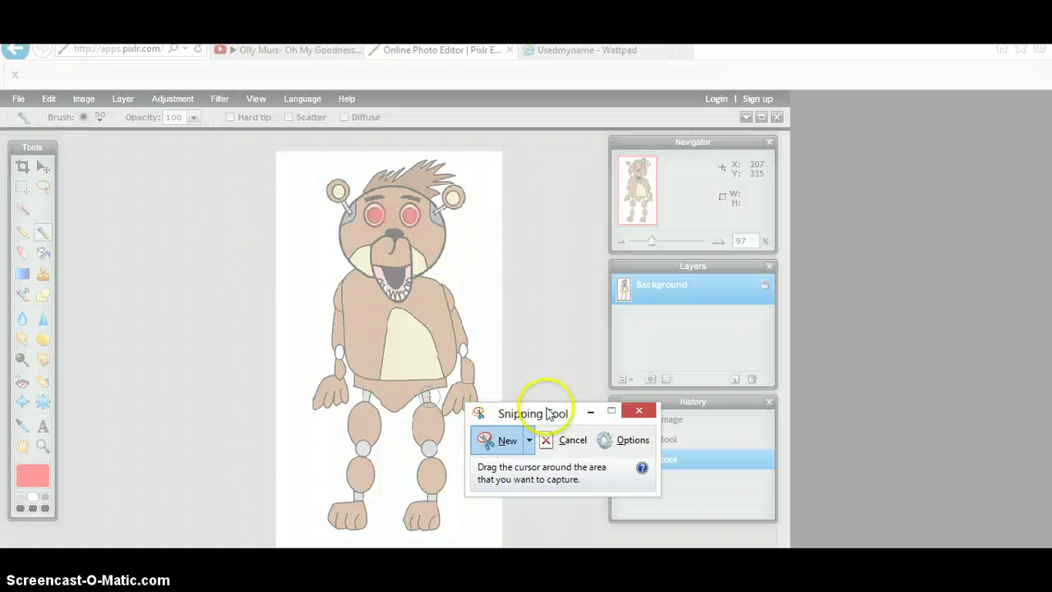
pyautogui.click(639, 410)
# Activate the Hand tool and capture a snip around the whole red-eyed bear in Snipping Tool
pyautogui.click(22, 445)
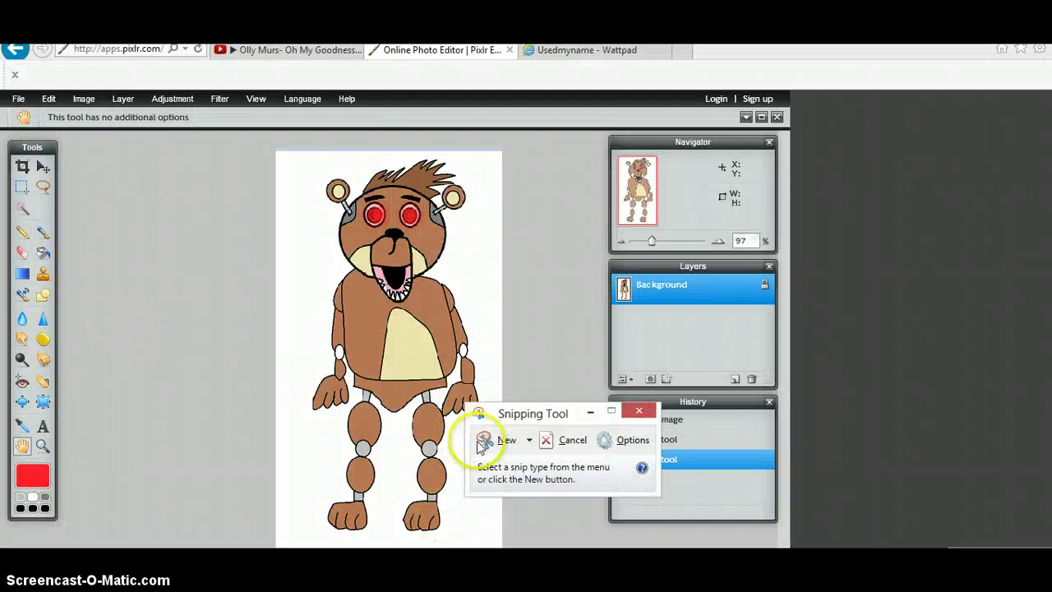
pyautogui.click(473, 434)
pyautogui.moveTo(285, 150); pyautogui.dragTo(494, 545)
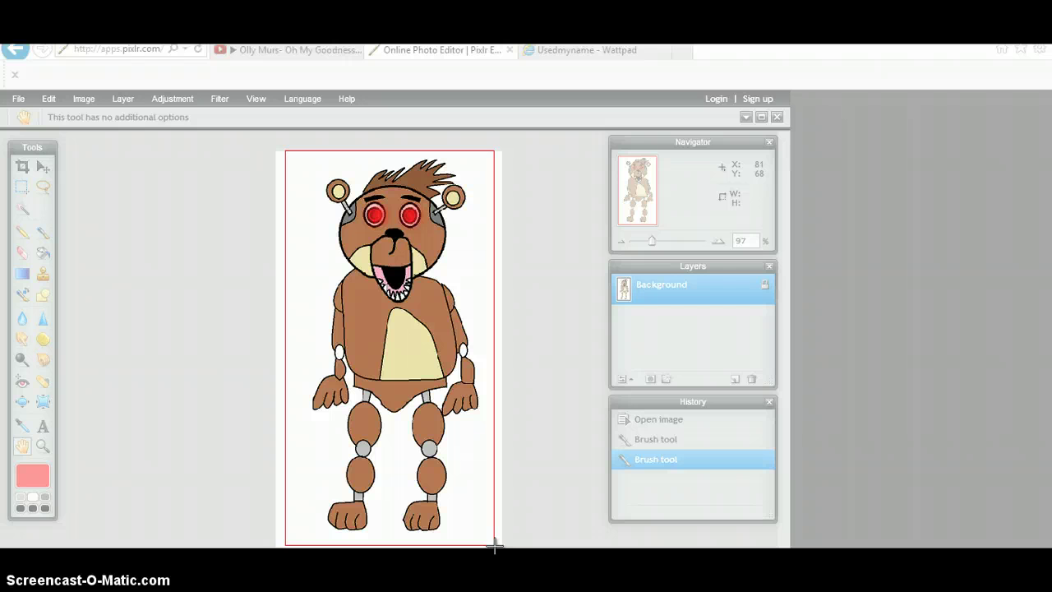
pyautogui.click(494, 167)
pyautogui.click(105, 392)
pyautogui.press('super')
pyautogui.press('super')
pyautogui.press('super')
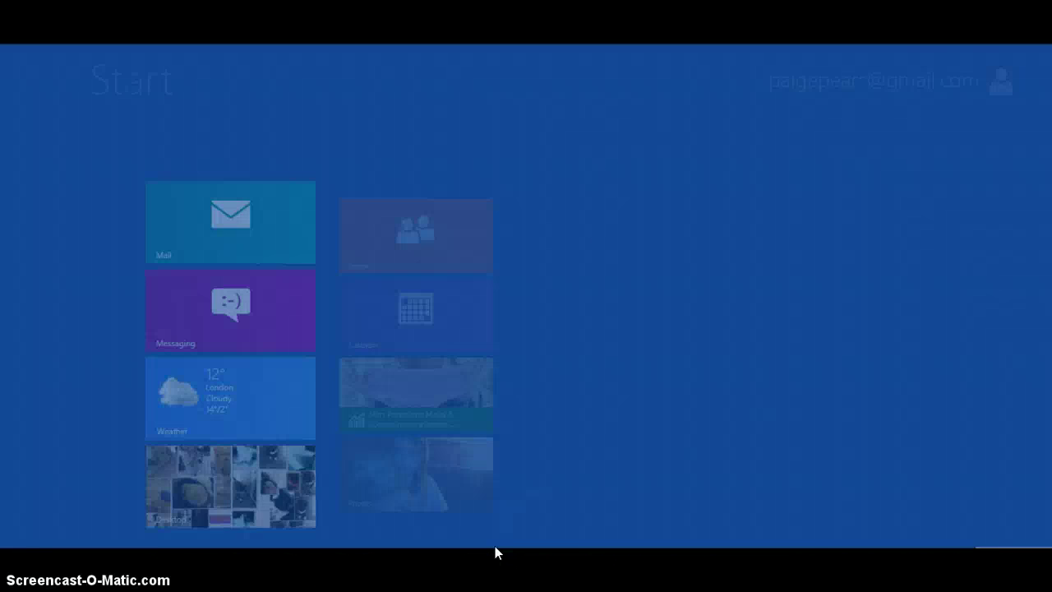
pyautogui.press('super')
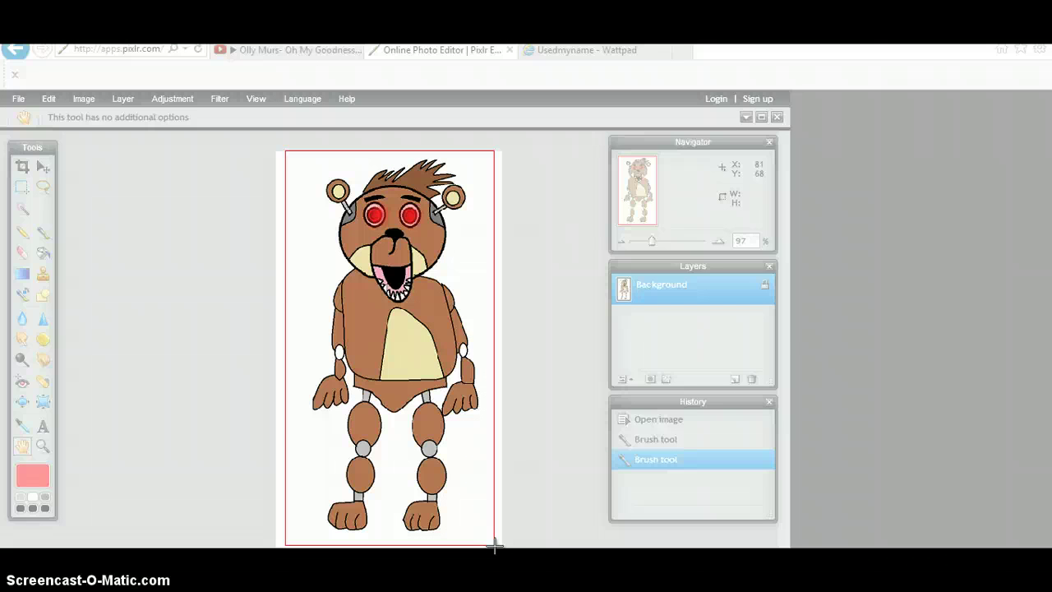
pyautogui.press('super')
pyautogui.press('super')
pyautogui.press('super')
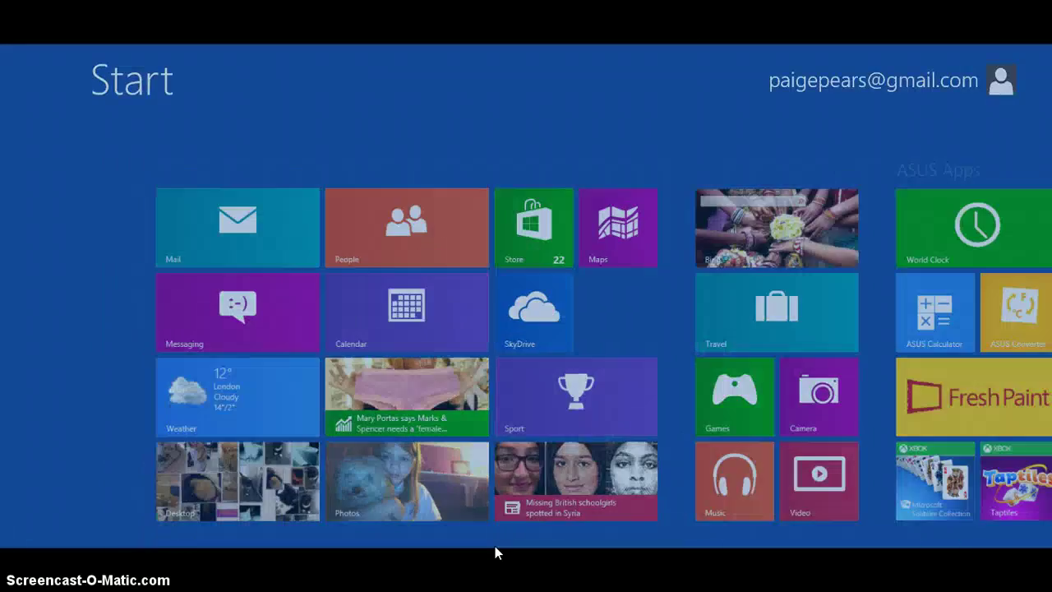
pyautogui.press('super')
# Finish the snip of the red-eyed bear and save it to the Pictures library as "kkkkkkk", closing Snipping Tool
pyautogui.moveTo(496, 545); pyautogui.dragTo(495, 545)
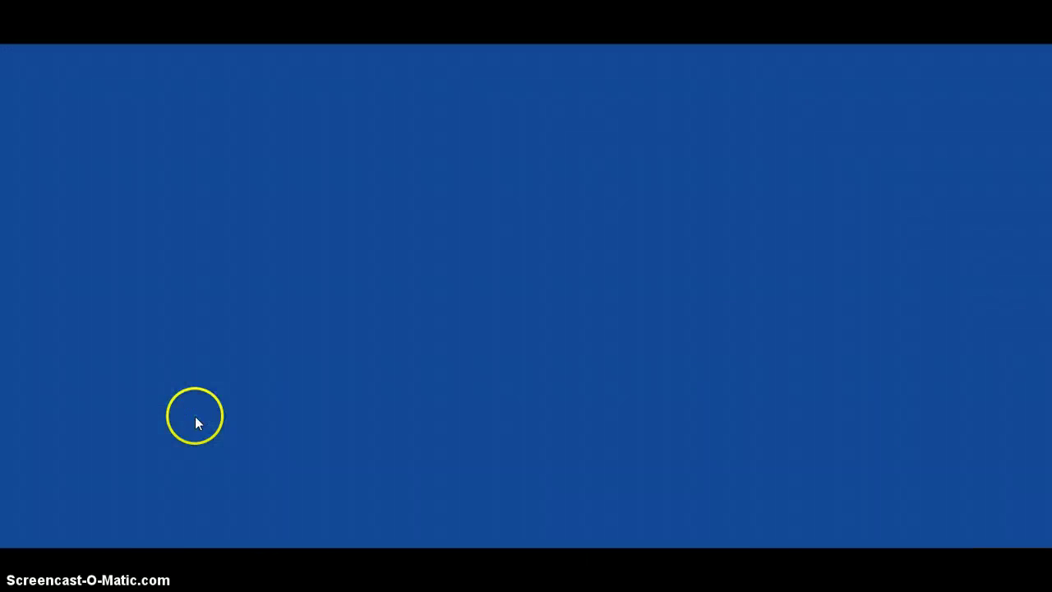
pyautogui.hotkey('alt', 'F4')
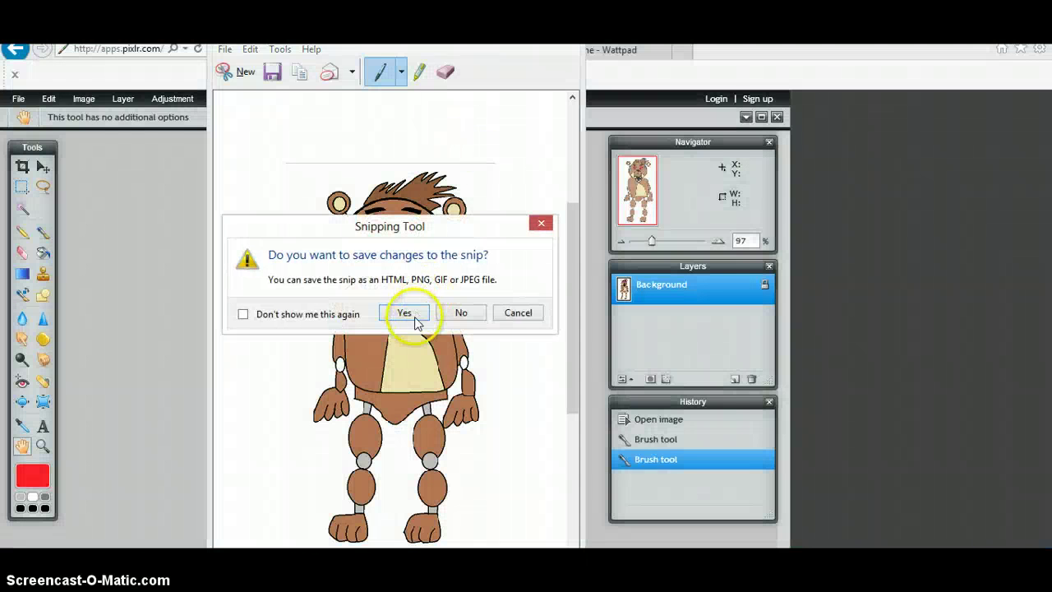
pyautogui.click(404, 310)
pyautogui.write('kkkkk')
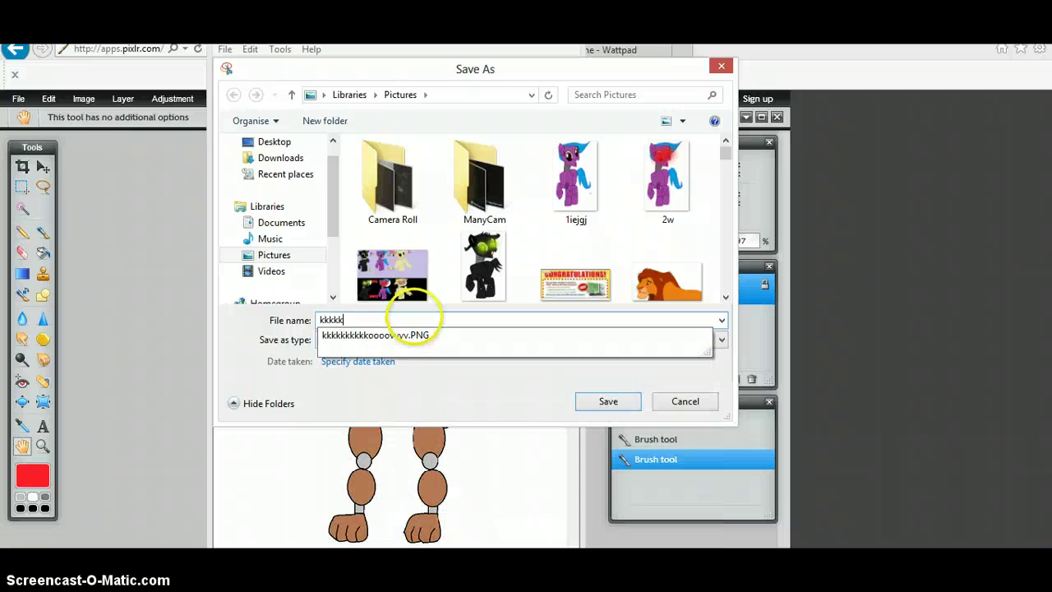
pyautogui.write('kk')
pyautogui.press('Return')
# Switch to the Paint picture with the captioned bear
pyautogui.hotkey('alt', 'Tab')
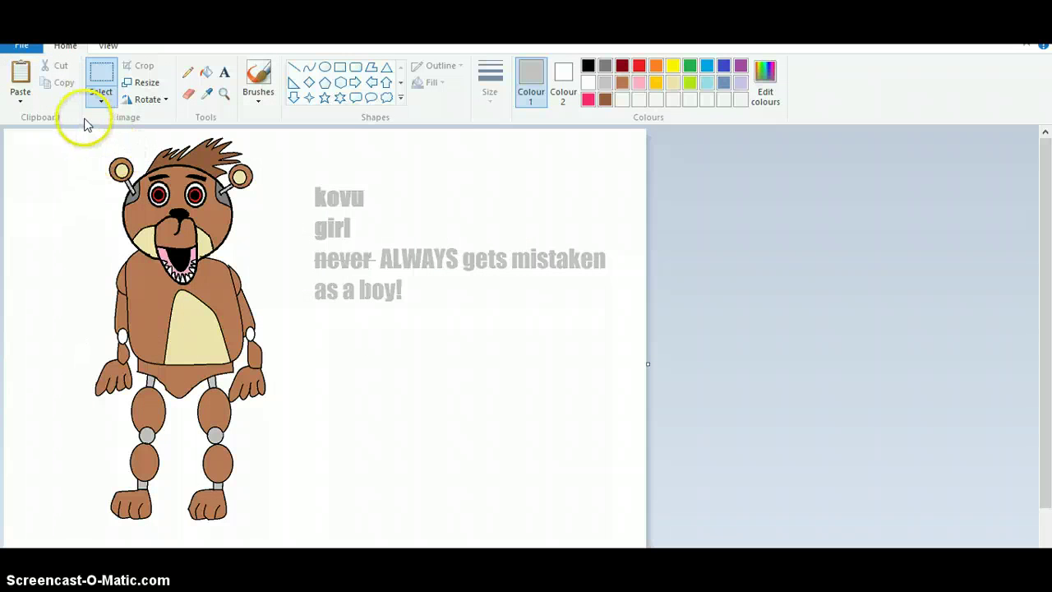
pyautogui.moveTo(82, 132); pyautogui.dragTo(293, 539)
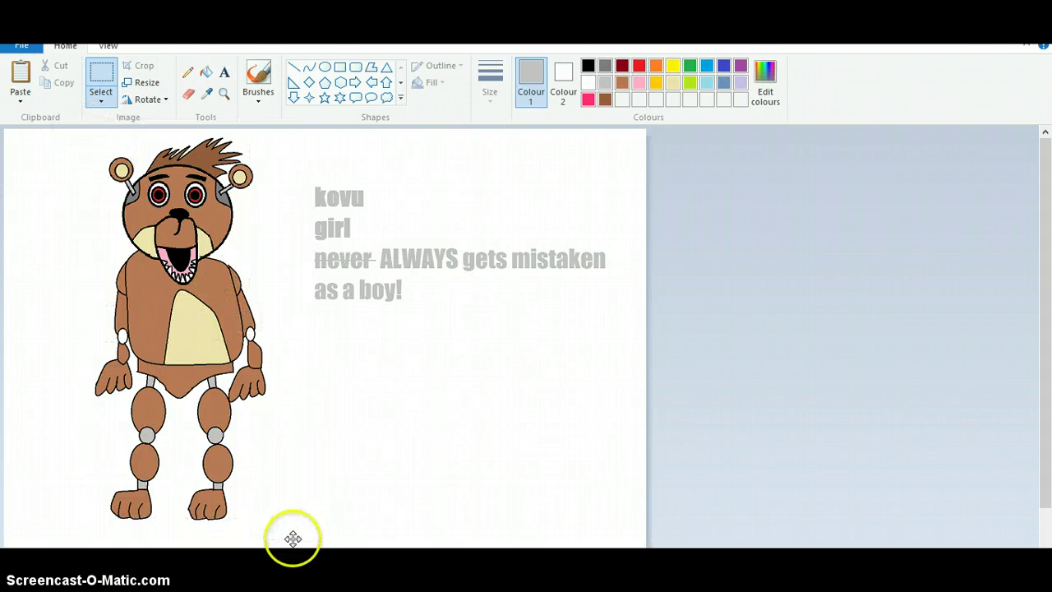
pyautogui.click(24, 47)
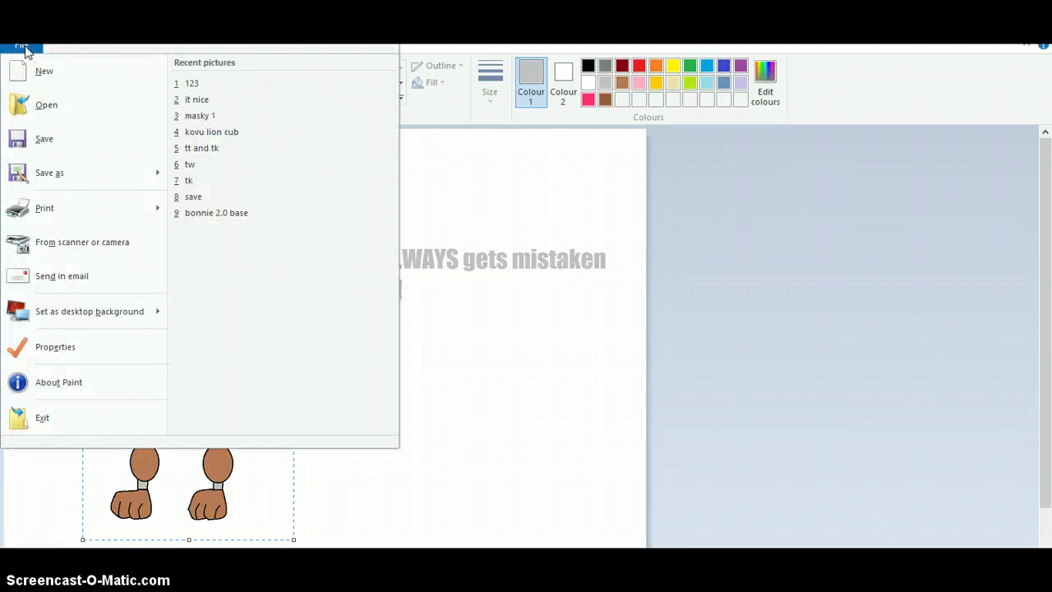
pyautogui.click(24, 48)
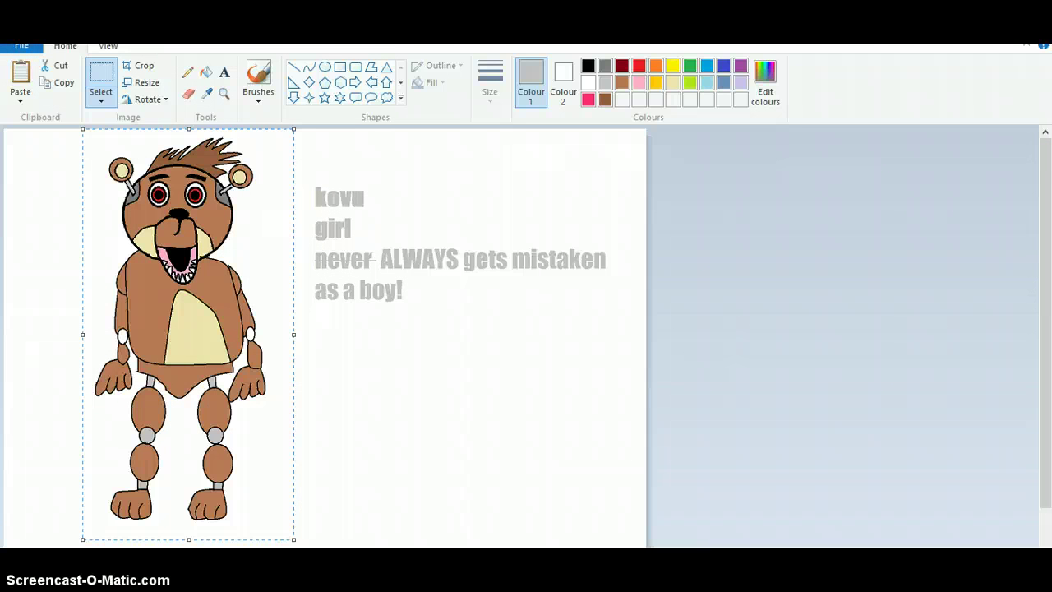
pyautogui.click(514, 468)
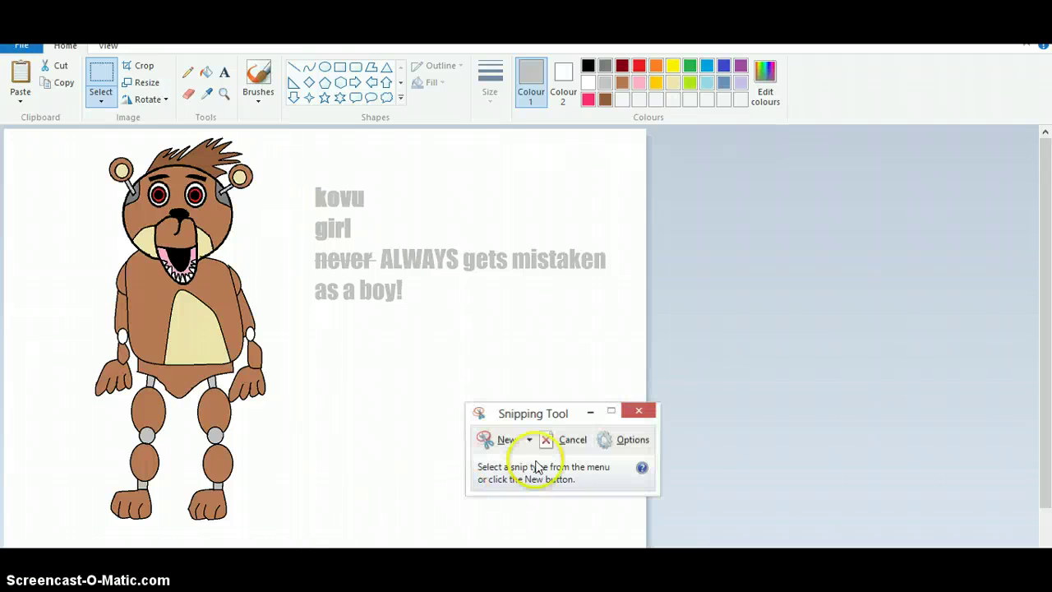
pyautogui.click(503, 439)
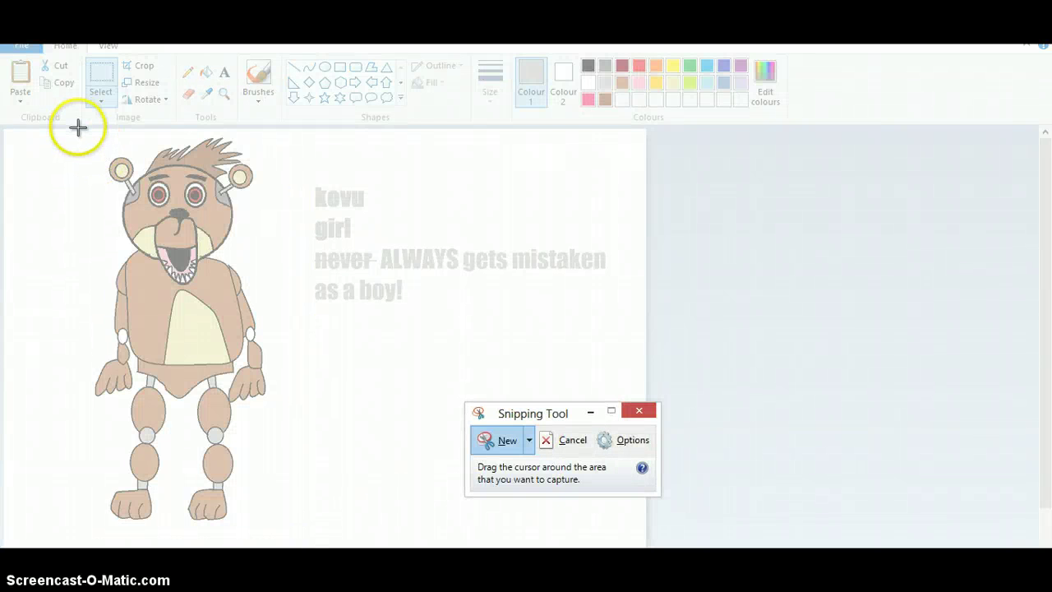
pyautogui.moveTo(77, 126)
pyautogui.mouseDown()
pyautogui.moveTo(284, 535)
pyautogui.moveTo(68, 136)
pyautogui.mouseUp()
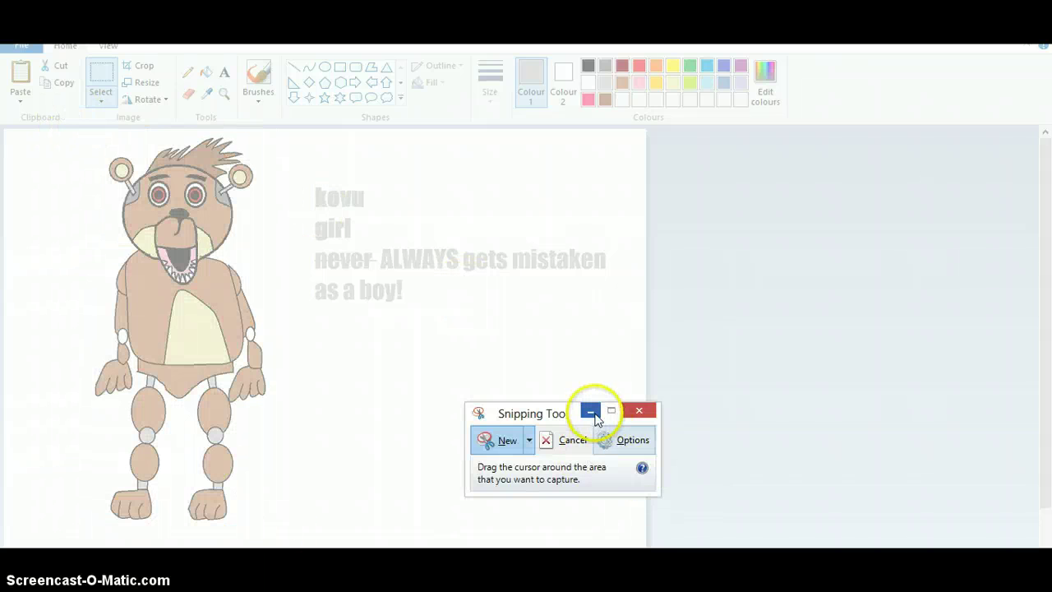
pyautogui.click(590, 412)
# Select the whole old bear and cut it out of the picture, keeping the caption text
pyautogui.click(102, 90)
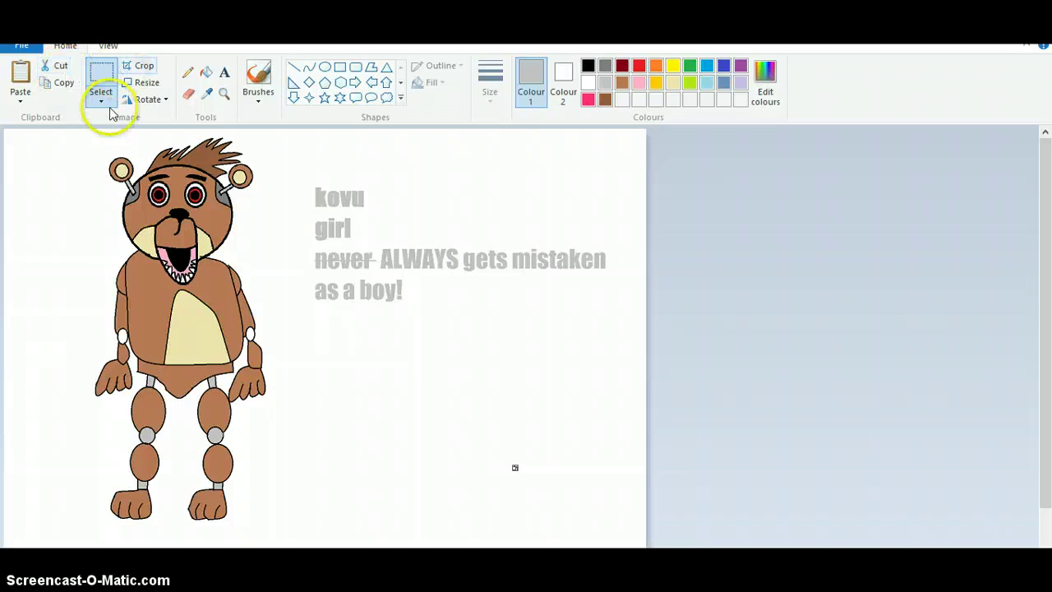
pyautogui.moveTo(82, 129); pyautogui.dragTo(285, 532)
pyautogui.click(56, 67)
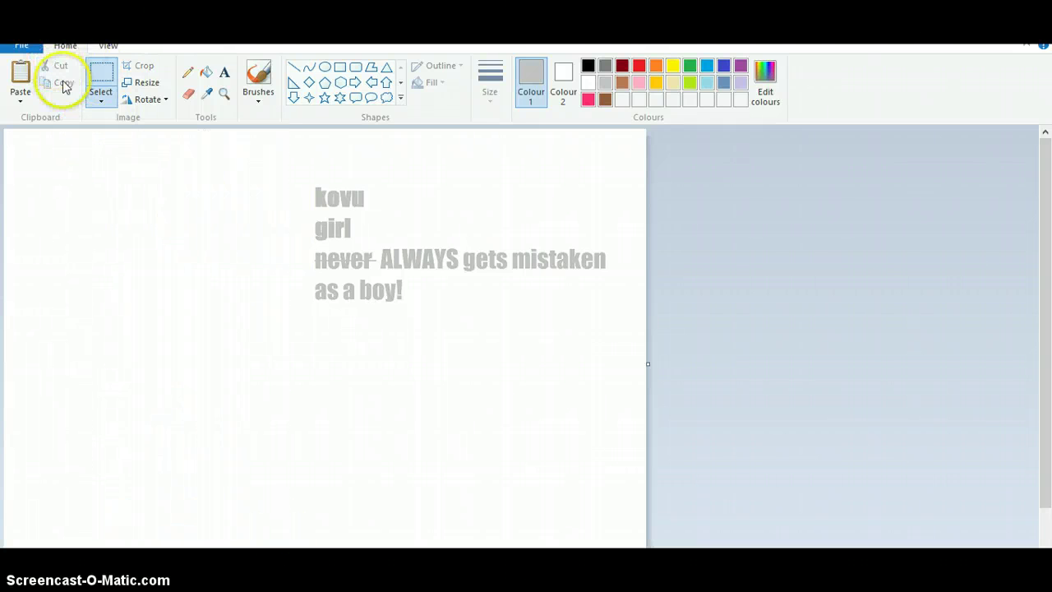
pyautogui.click(21, 82)
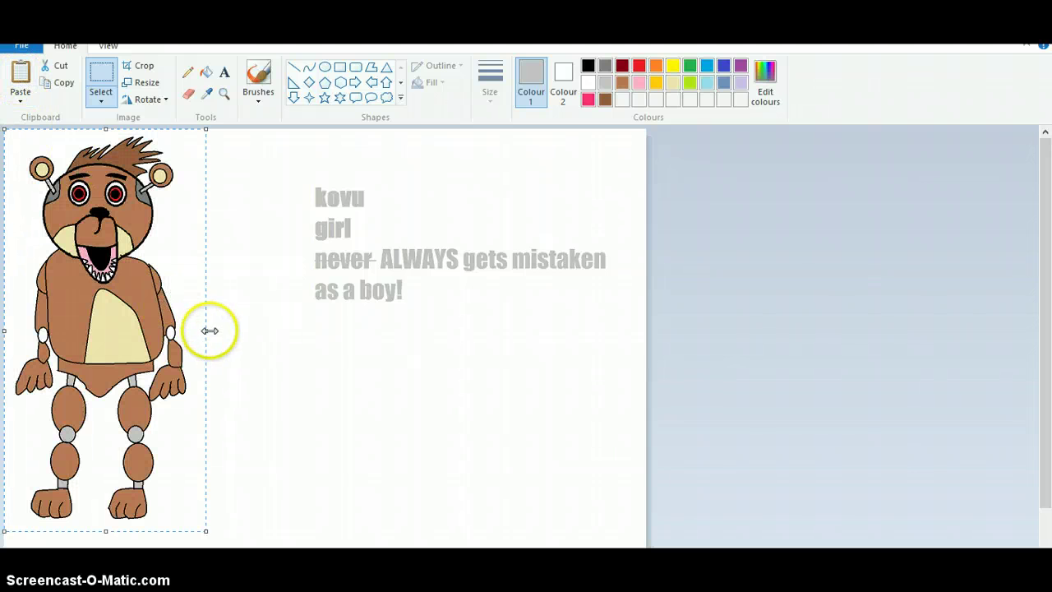
pyautogui.moveTo(207, 331); pyautogui.dragTo(223, 331)
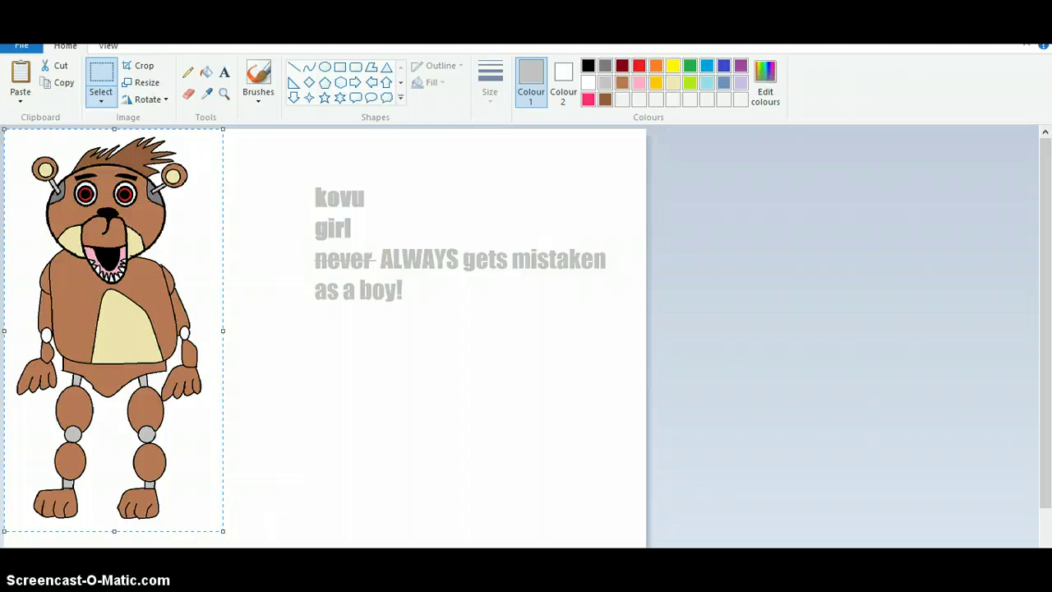
pyautogui.click(54, 66)
# Paste the red-eyed bear into the picture from the file kkkkkoo.PNG in the Pictures library
pyautogui.click(20, 99)
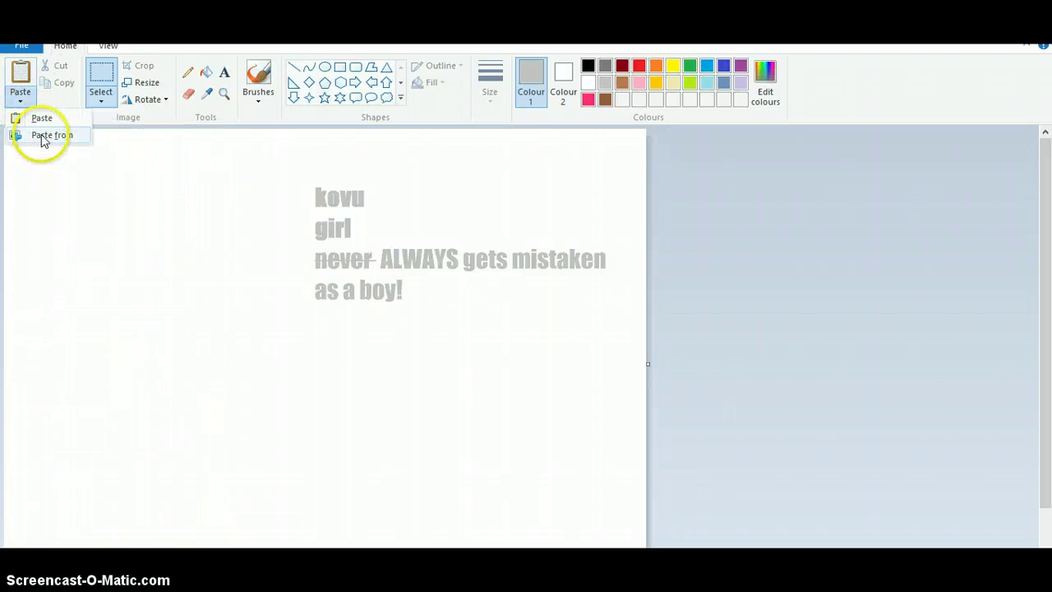
pyautogui.click(43, 138)
pyautogui.write('j')
pyautogui.press('BackSpace')
pyautogui.write('kkk')
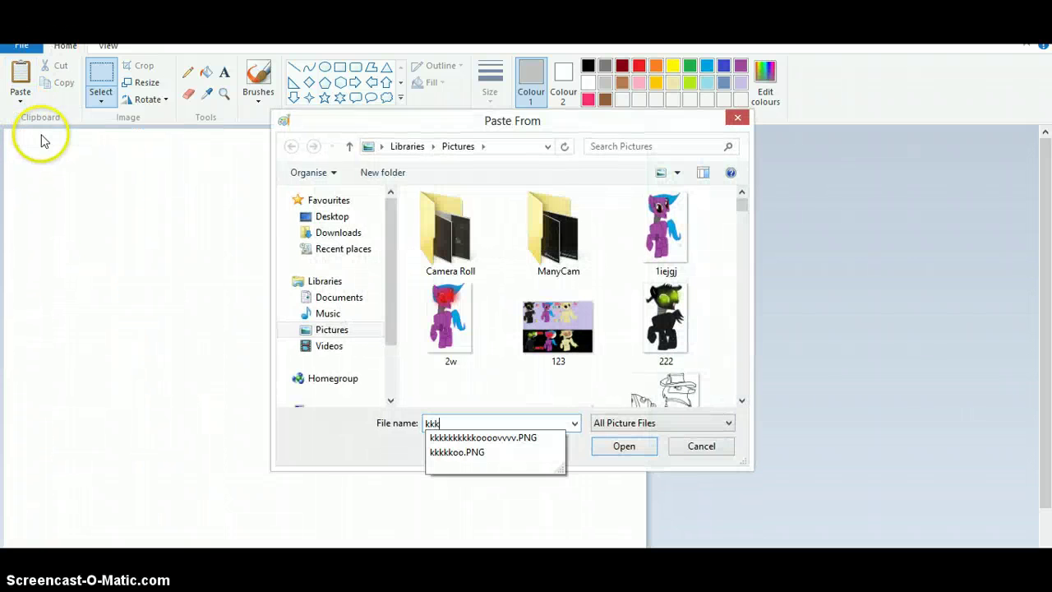
pyautogui.click(465, 452)
pyautogui.click(616, 446)
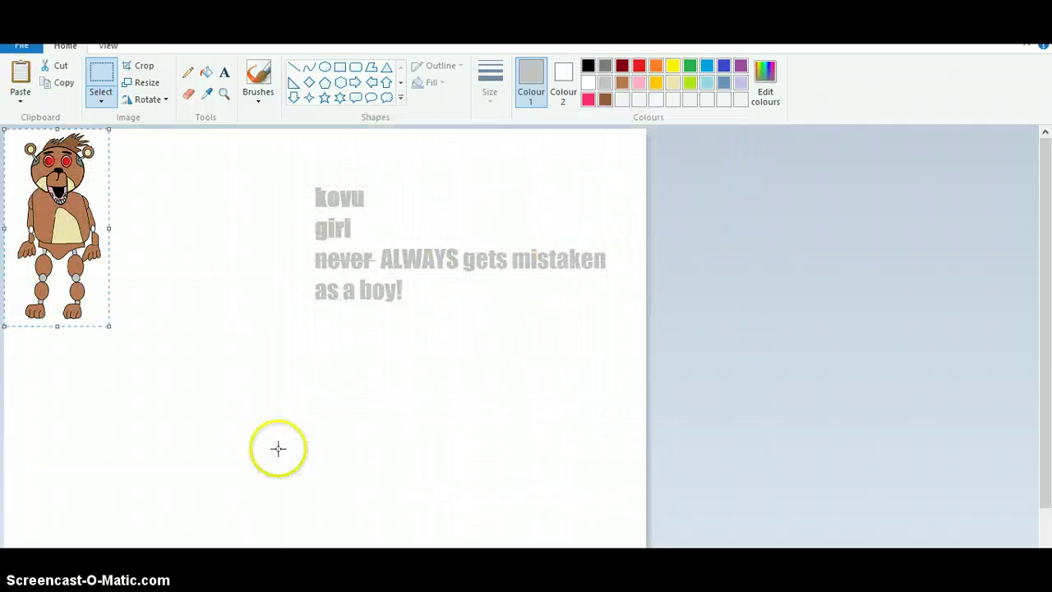
# Enlarge the pasted red-eyed bear to the old bear's height, place it beside the captions and deselect it
pyautogui.moveTo(108, 326); pyautogui.dragTo(235, 540)
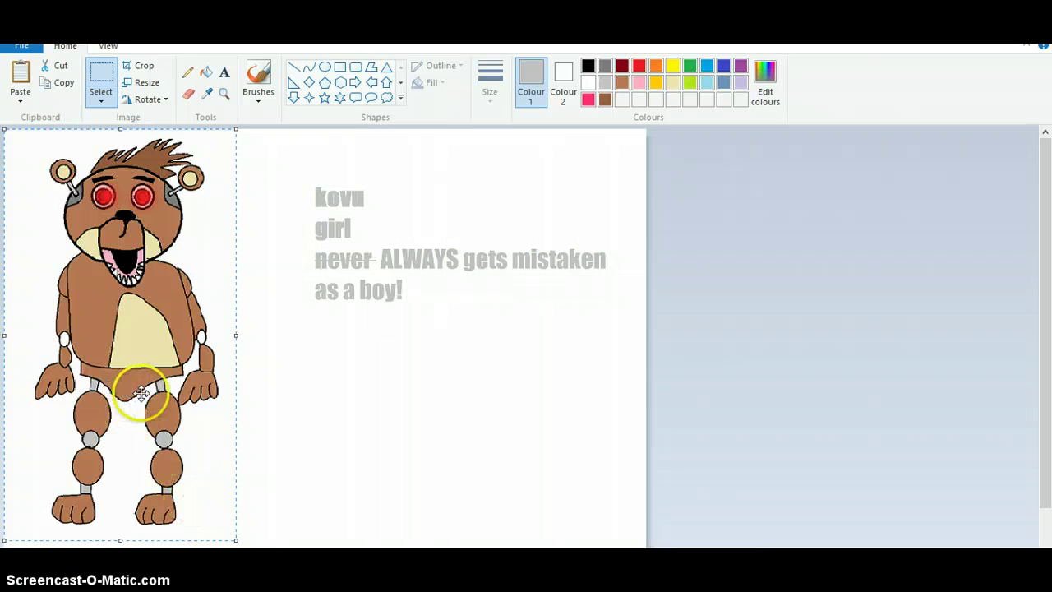
pyautogui.moveTo(142, 393); pyautogui.dragTo(186, 390)
pyautogui.click(24, 265)
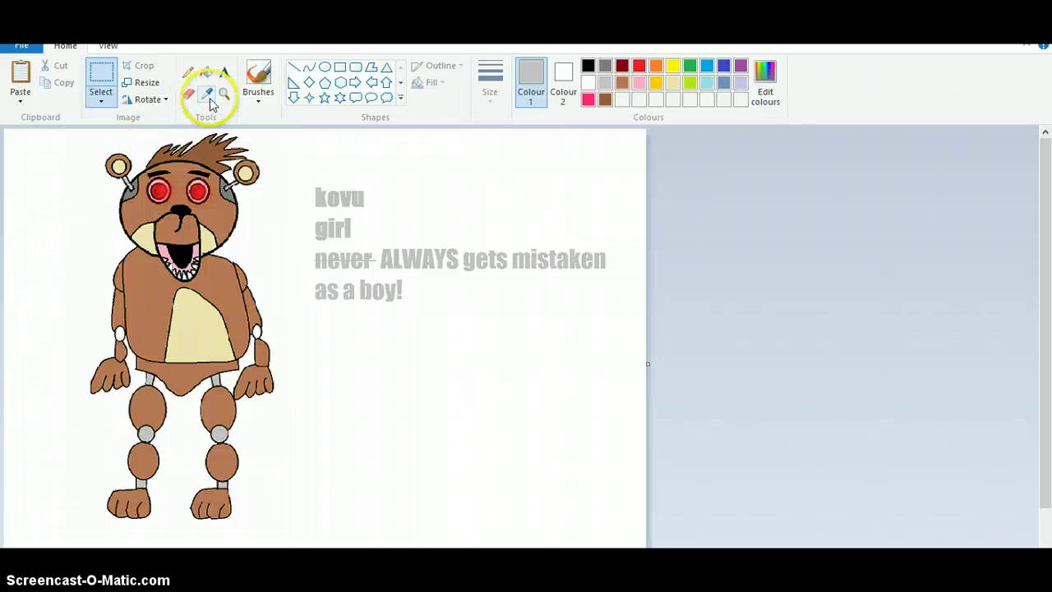
# Fill the bear's two white elbow joints with the current light grey
pyautogui.click(207, 72)
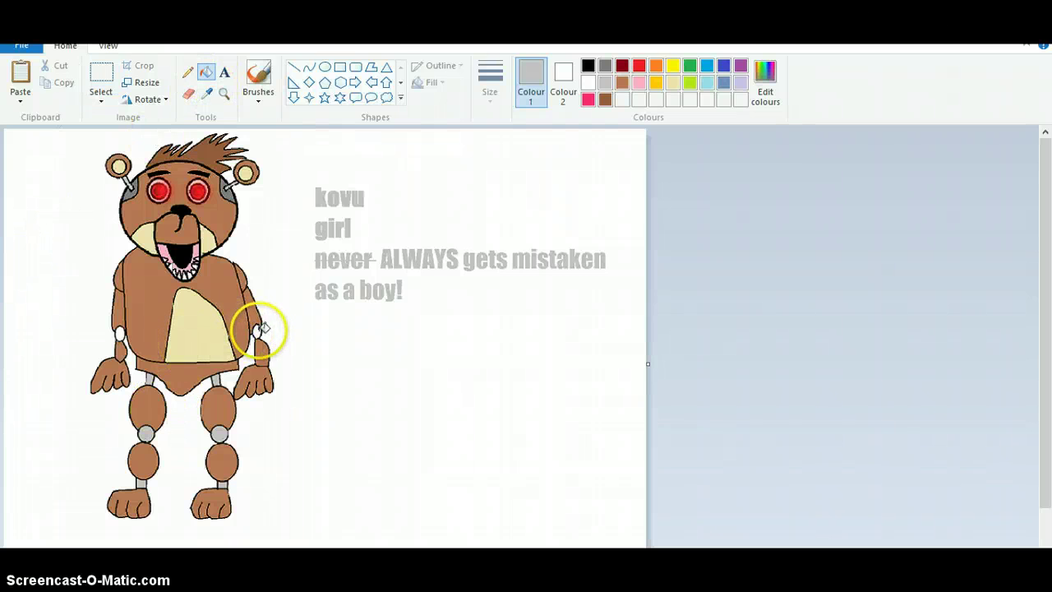
pyautogui.click(260, 329)
pyautogui.click(120, 333)
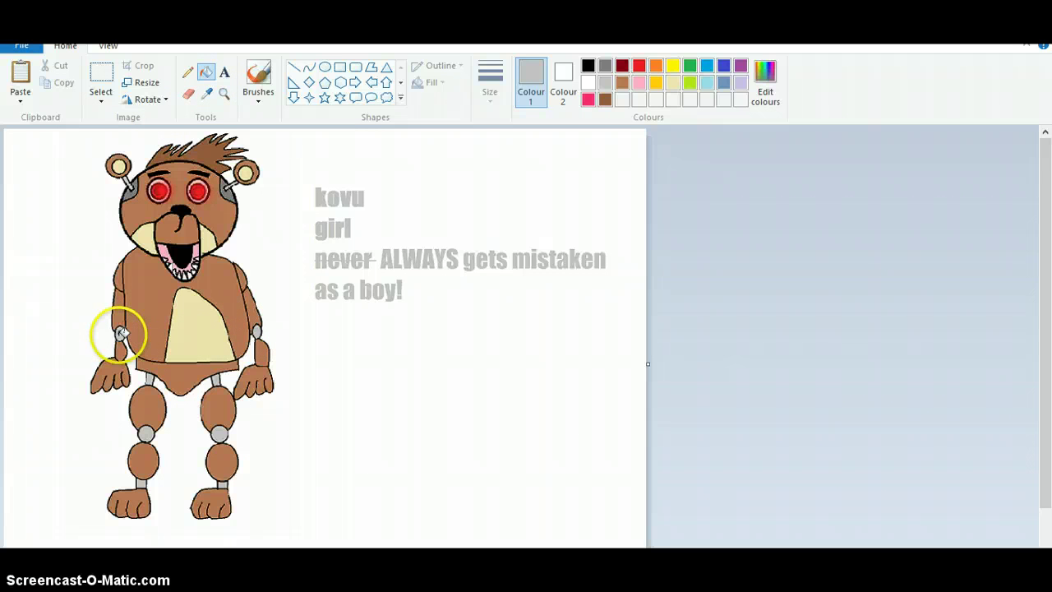
# Start a grey Impact size 48 text box above the caption's far end and write "ik its rubish but im tired please"
pyautogui.click(223, 72)
pyautogui.click(472, 143)
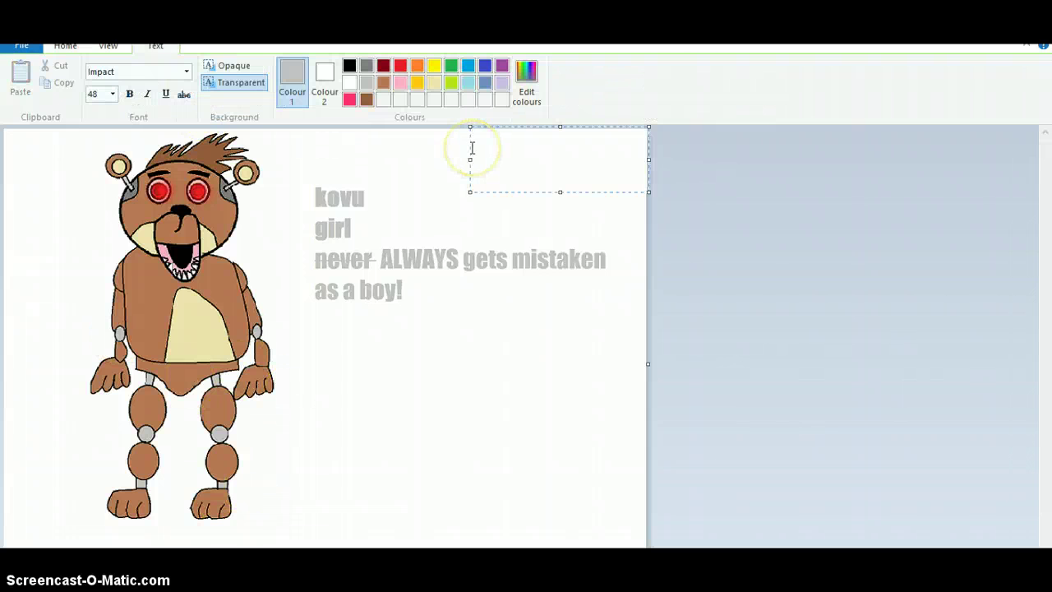
pyautogui.click(472, 147)
pyautogui.write('ik its ru')
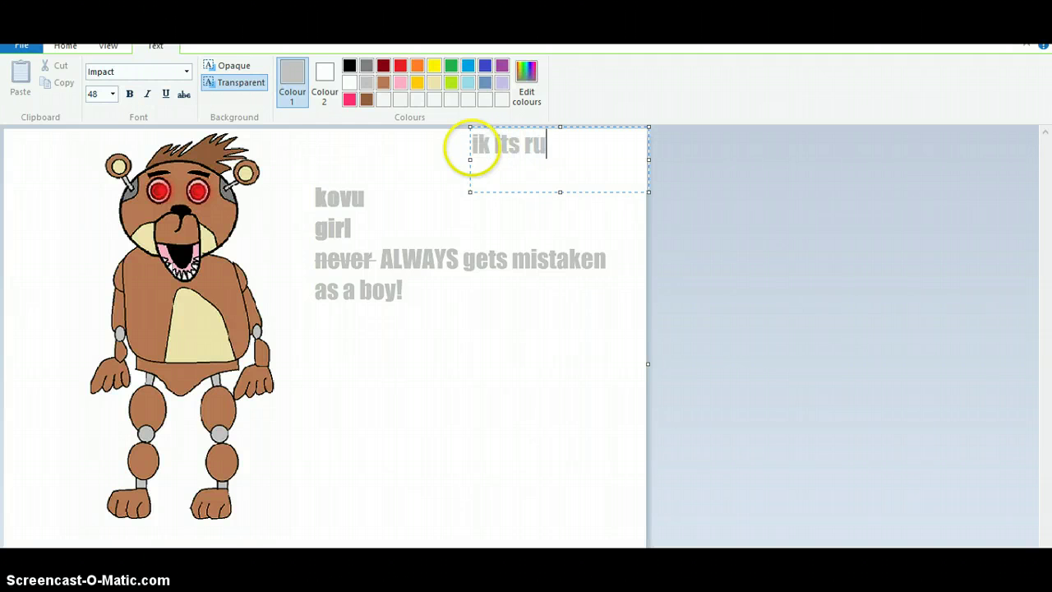
pyautogui.write('bish ')
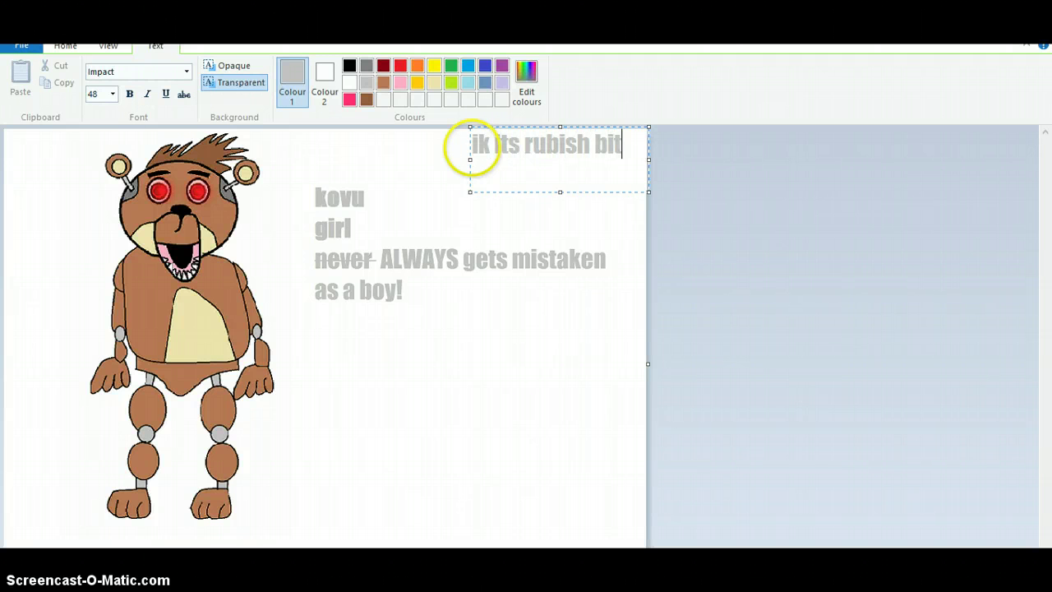
pyautogui.write('but im t')
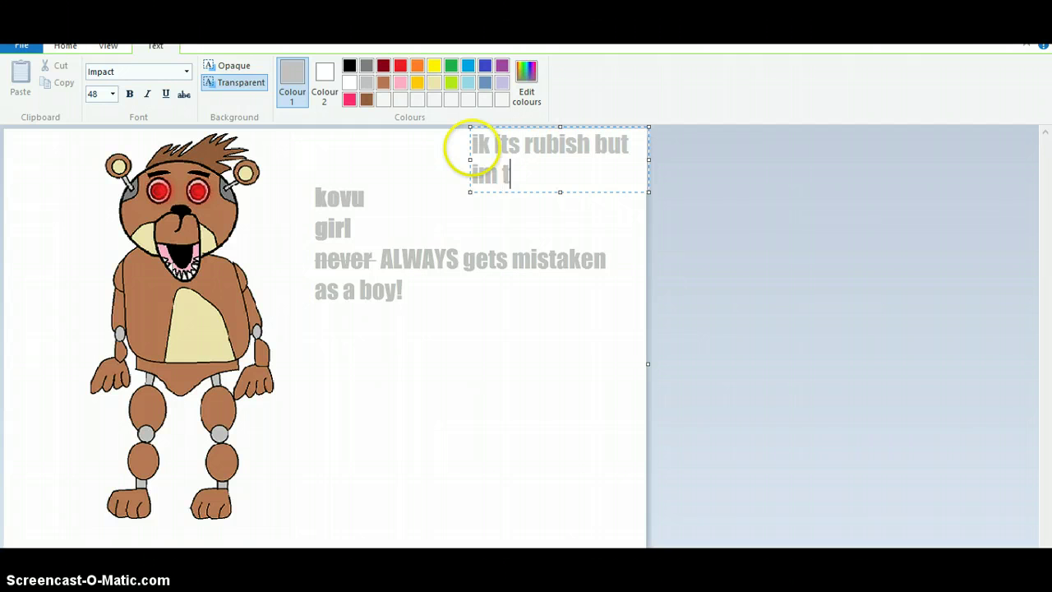
pyautogui.write('ier')
pyautogui.press('BackSpace')
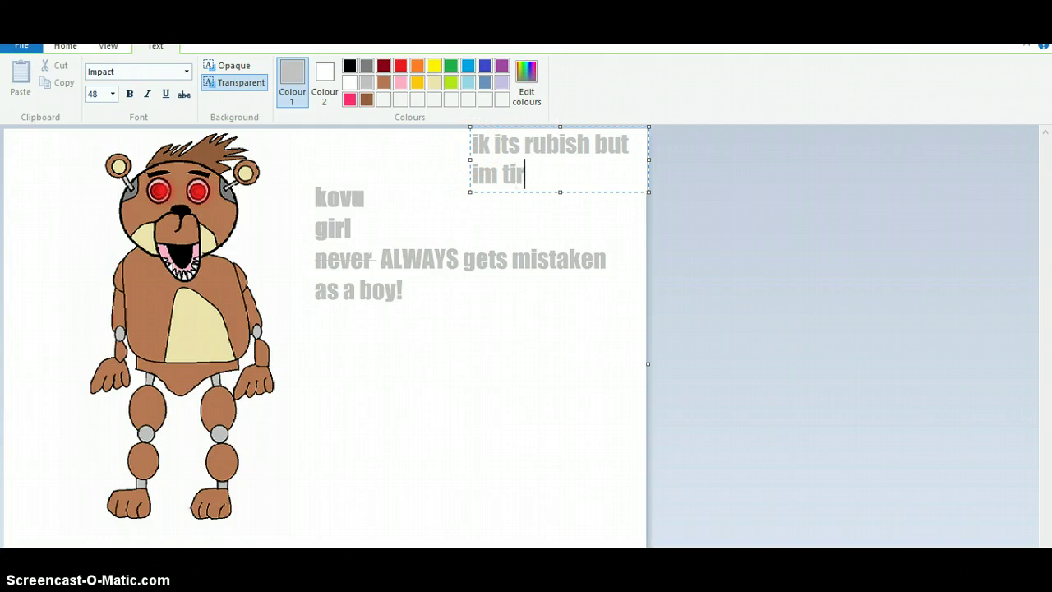
pyautogui.write('red please')
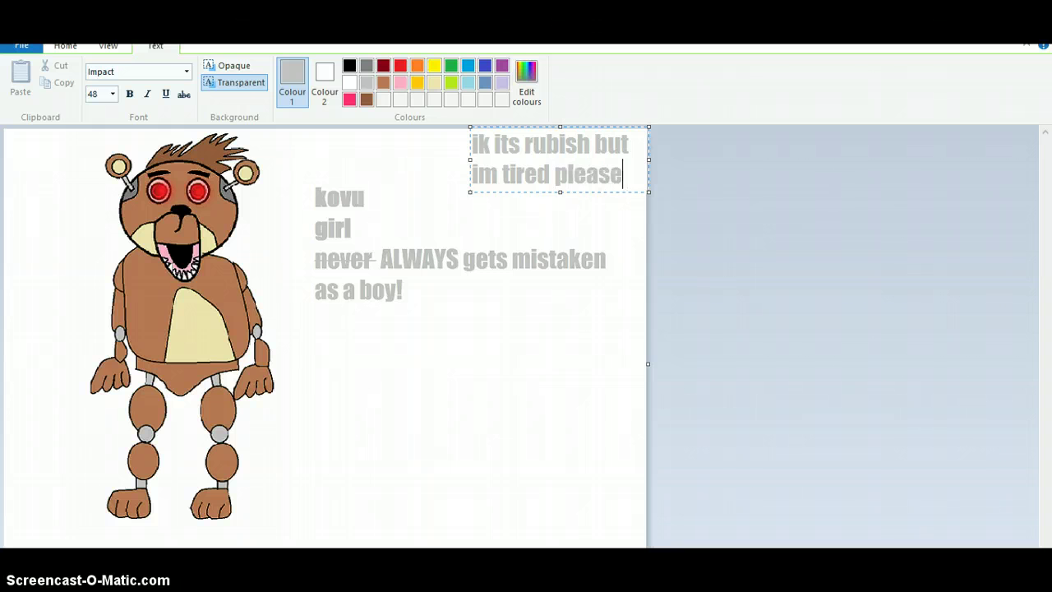
# Replace the final word "please" with "but please hit that subscribe button and" in the text box
pyautogui.press('BackSpace')
pyautogui.press('BackSpace')
pyautogui.press('BackSpace')
pyautogui.press('BackSpace')
pyautogui.press('BackSpace')
pyautogui.press('BackSpace')
pyautogui.write('but p')
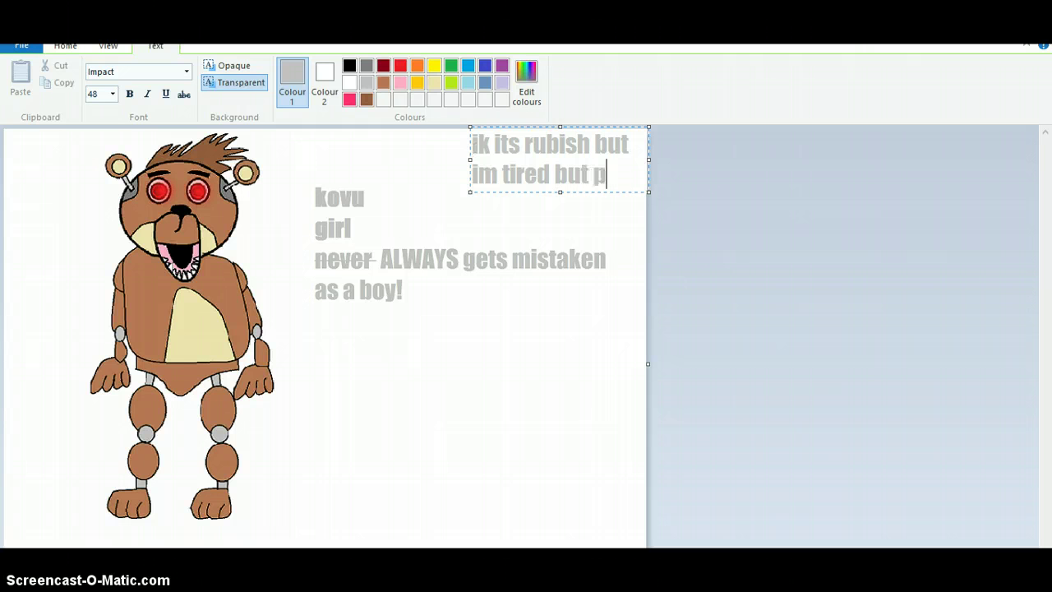
pyautogui.write('lease ')
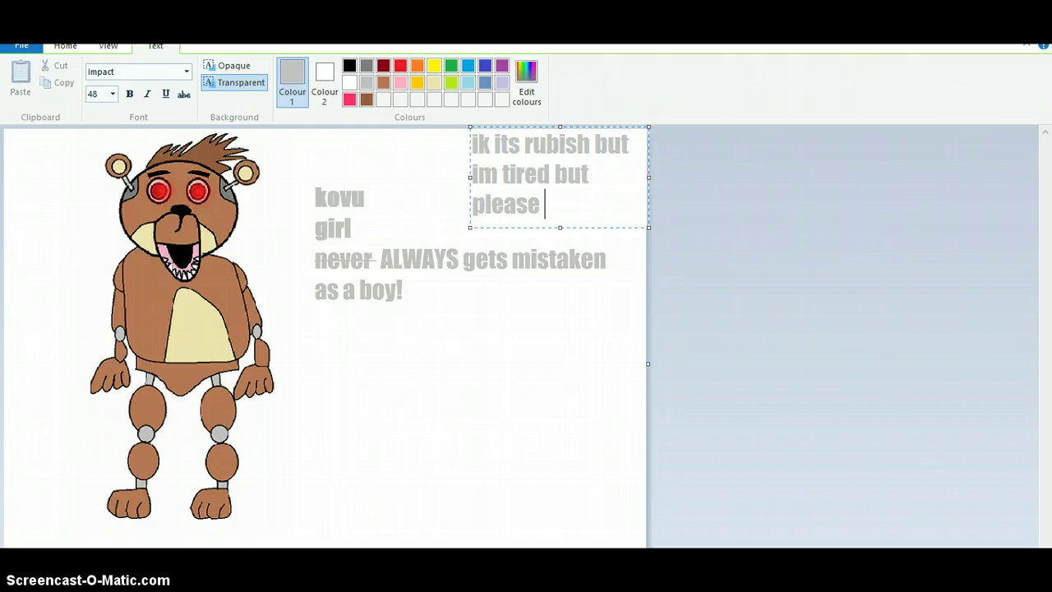
pyautogui.write('hit that')
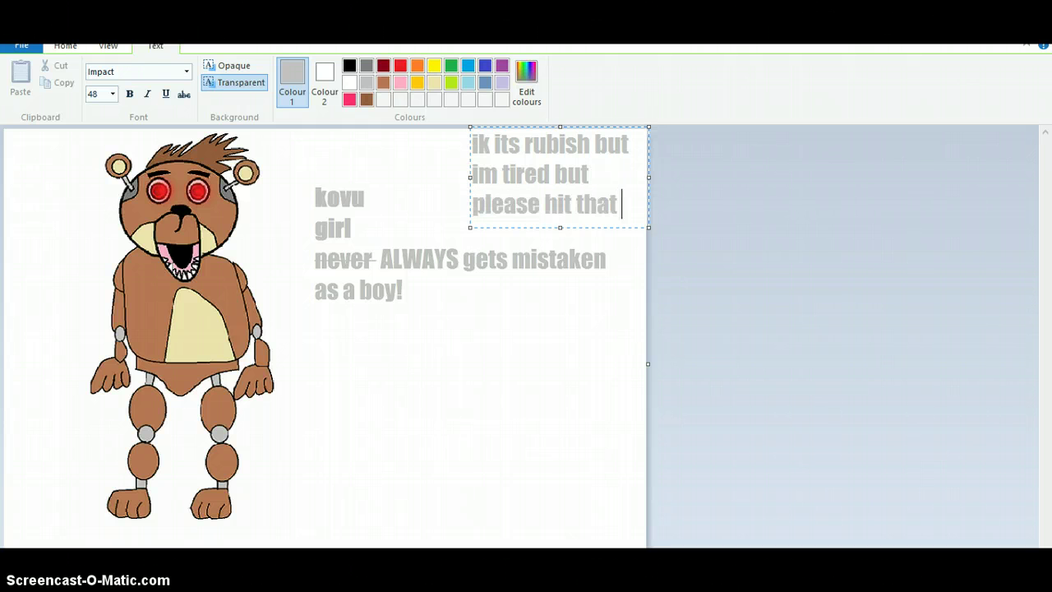
pyautogui.write(' subs')
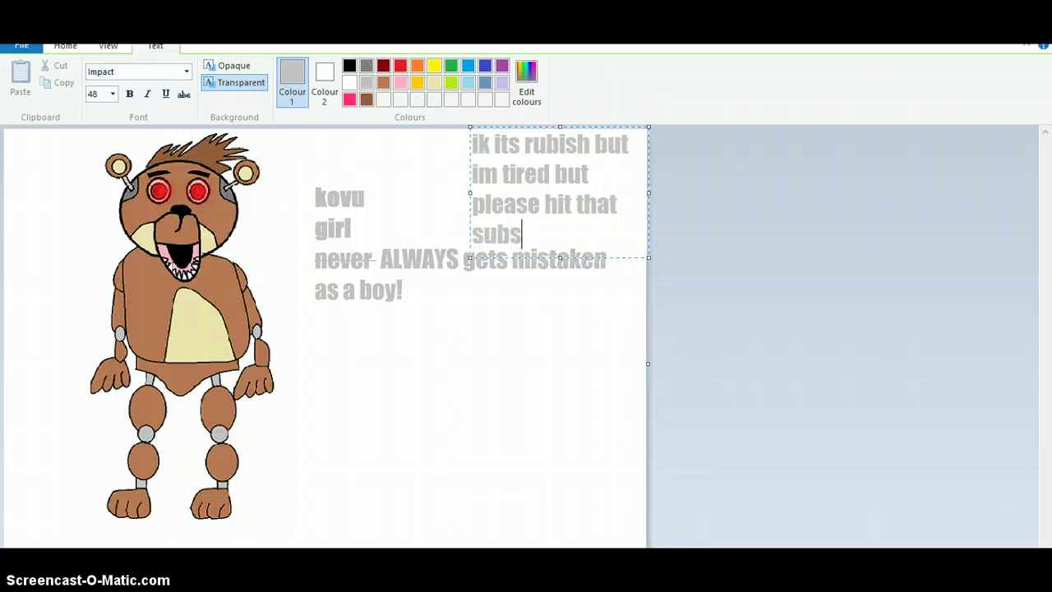
pyautogui.write('cribe butt')
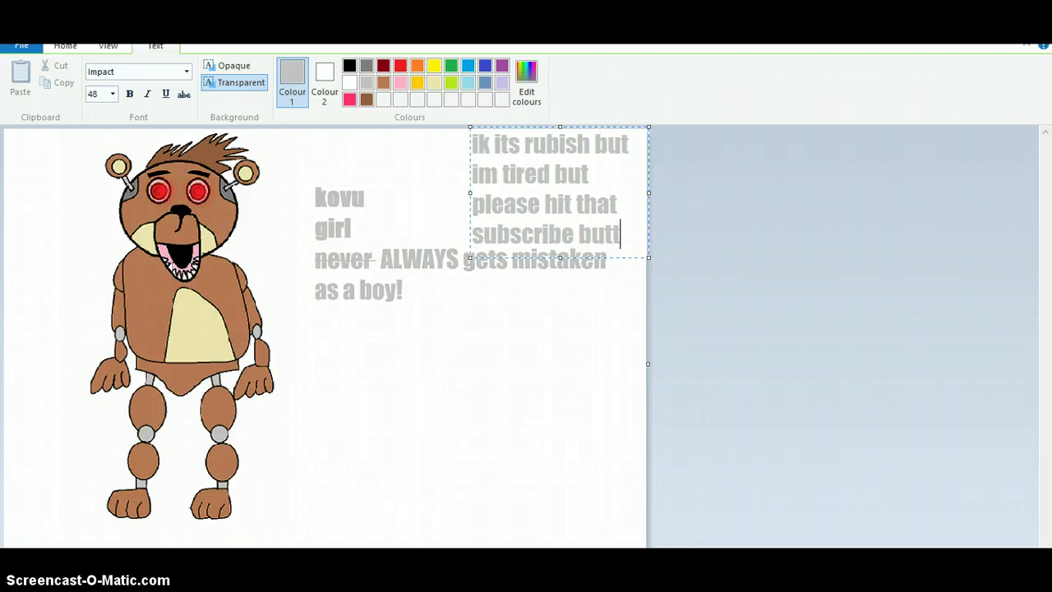
pyautogui.write('on and ')
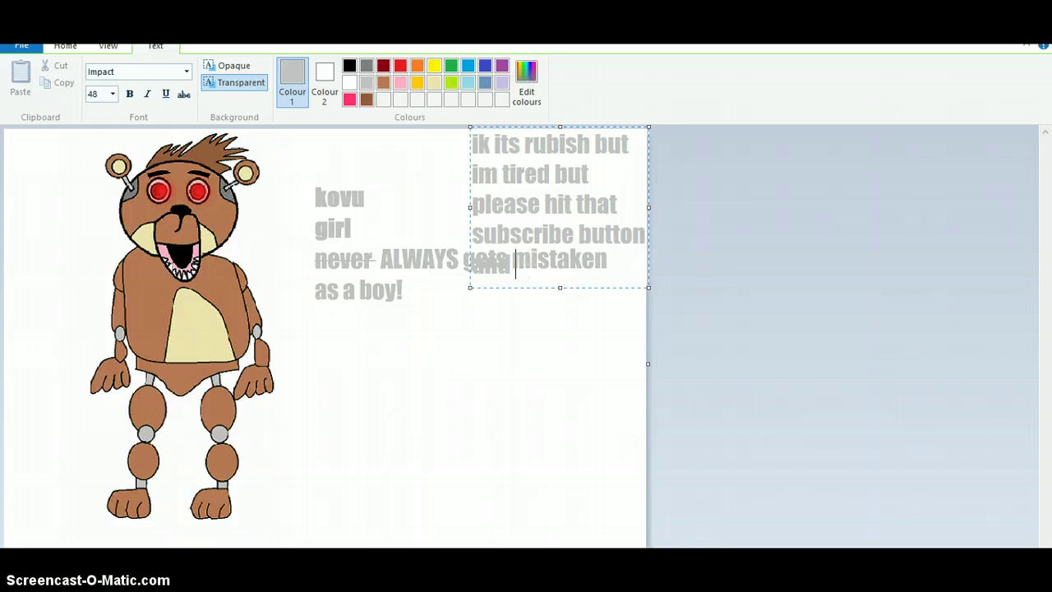
# Remove the trailing "and", leave a blank line, and write "and like thx and" followed by "bye" with a long run of e's
pyautogui.write('be')
pyautogui.press('BackSpace')
pyautogui.press('BackSpace')
pyautogui.press('BackSpace')
pyautogui.press('BackSpace')
pyautogui.press('BackSpace')
pyautogui.press('BackSpace')
pyautogui.press('BackSpace')
pyautogui.press('Return')
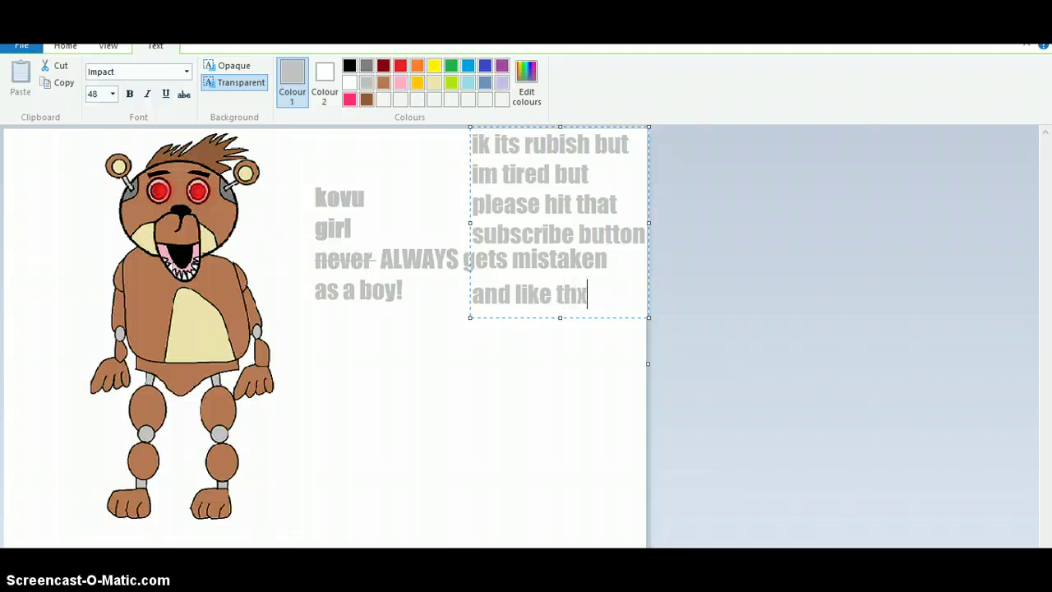
pyautogui.write('d')
pyautogui.write('nd')
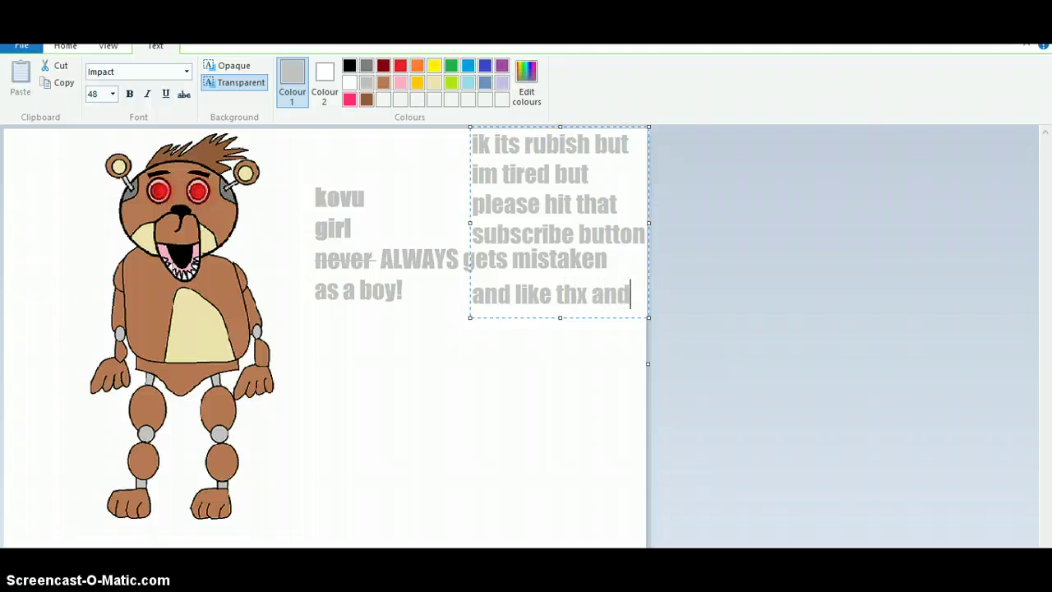
pyautogui.press('Return')
pyautogui.write('byeeeeeeeeeeeeeeeeeeeeeeeeeeeeeeee')
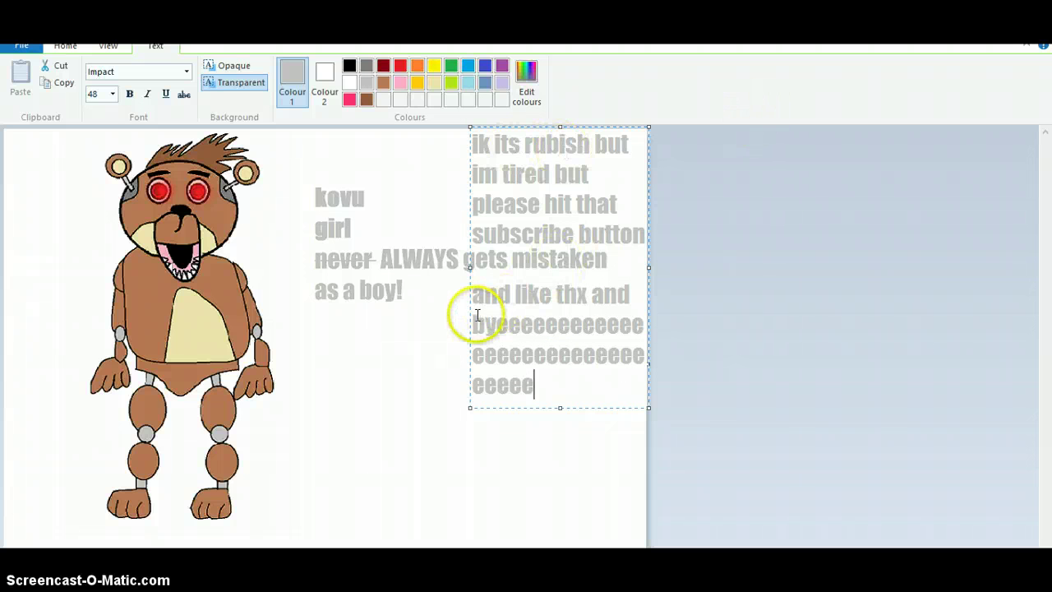
# Widen the new text box, move it directly below "as a boy!" beside the bear's legs, and finalise the text
pyautogui.moveTo(470, 317)
pyautogui.mouseDown()
pyautogui.moveTo(439, 444)
pyautogui.moveTo(436, 263)
pyautogui.moveTo(61, 321)
pyautogui.moveTo(375, 406)
pyautogui.moveTo(420, 300)
pyautogui.mouseUp()
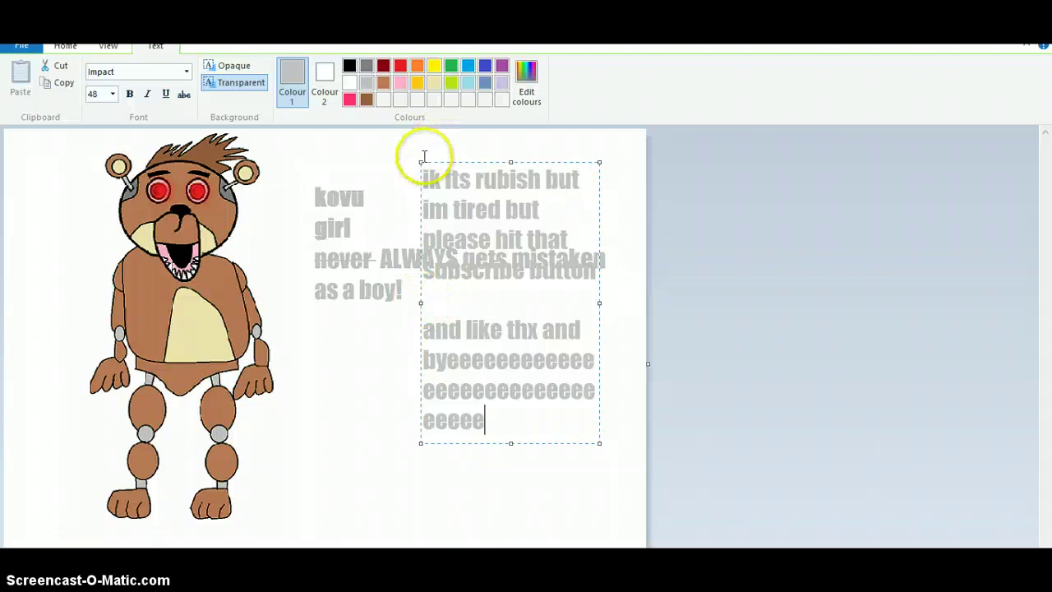
pyautogui.moveTo(420, 162); pyautogui.dragTo(284, 205)
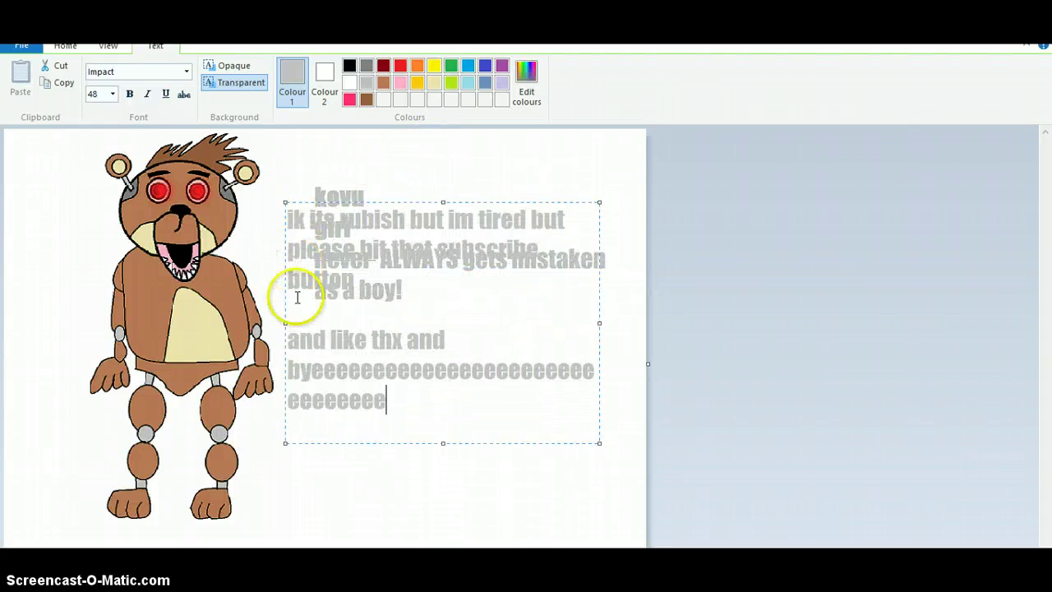
pyautogui.moveTo(291, 331); pyautogui.dragTo(308, 416)
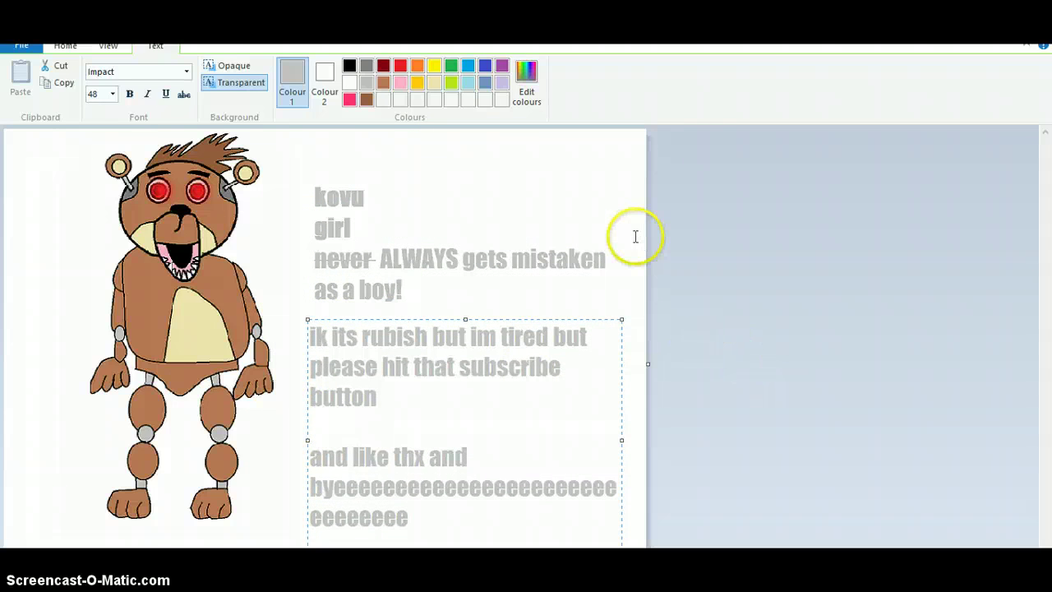
pyautogui.click(600, 287)
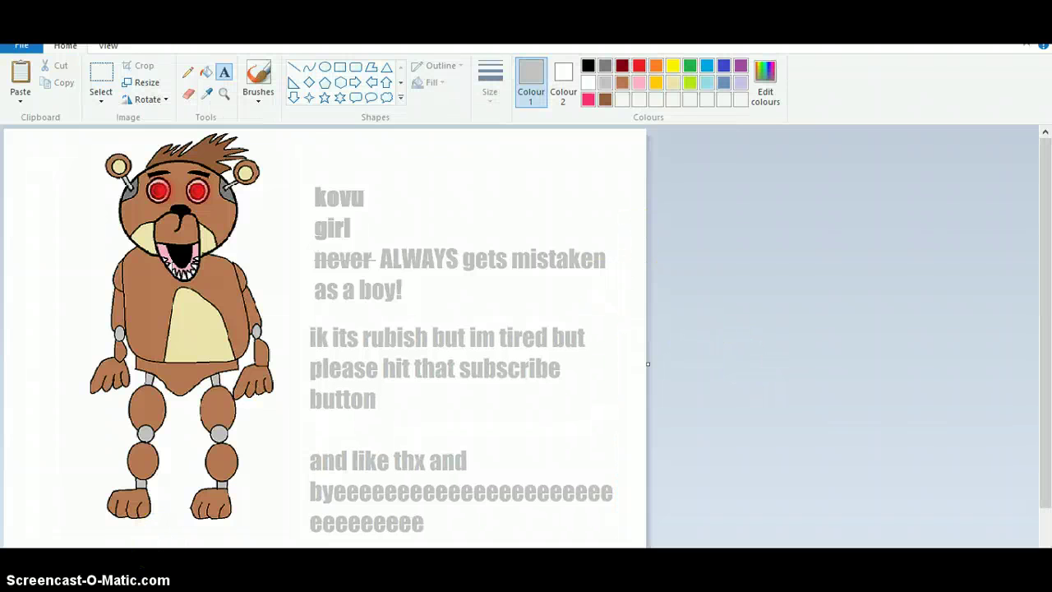